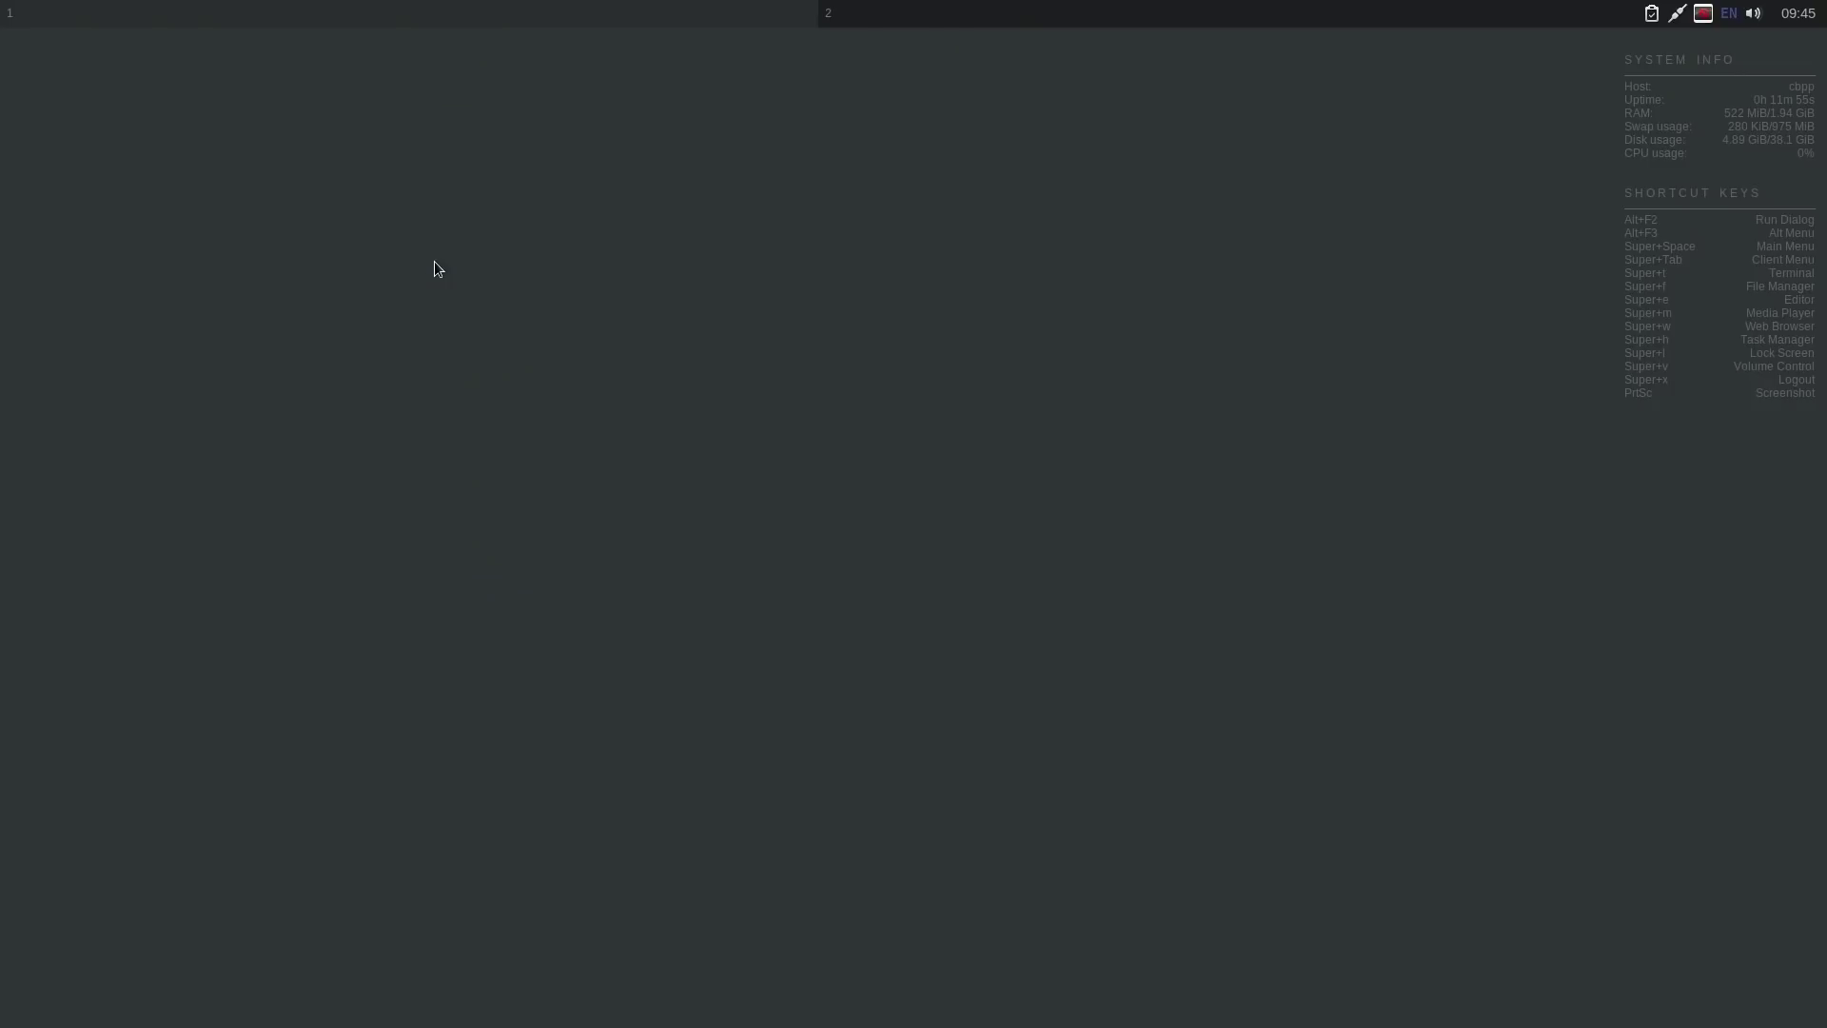
Open the desktop context menu, then browse the Applications menu's Accessories and Games submenus.
right_click(433, 268)
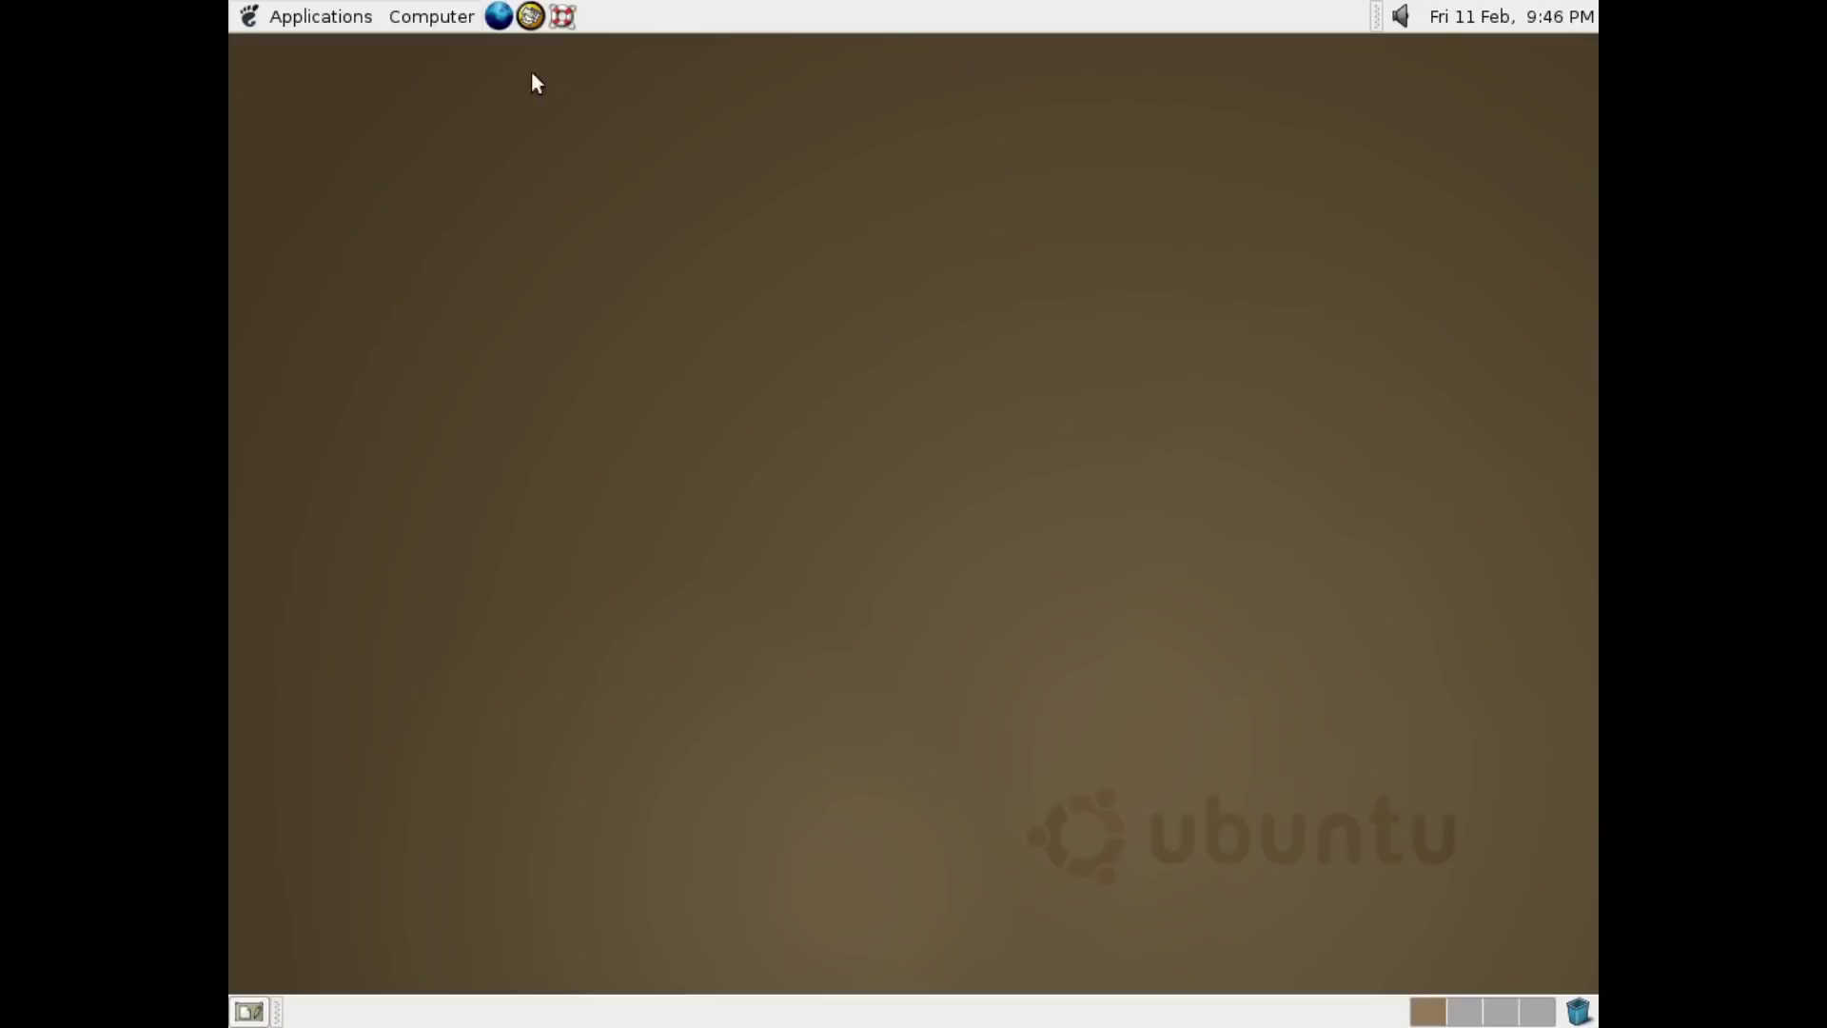
click(277, 17)
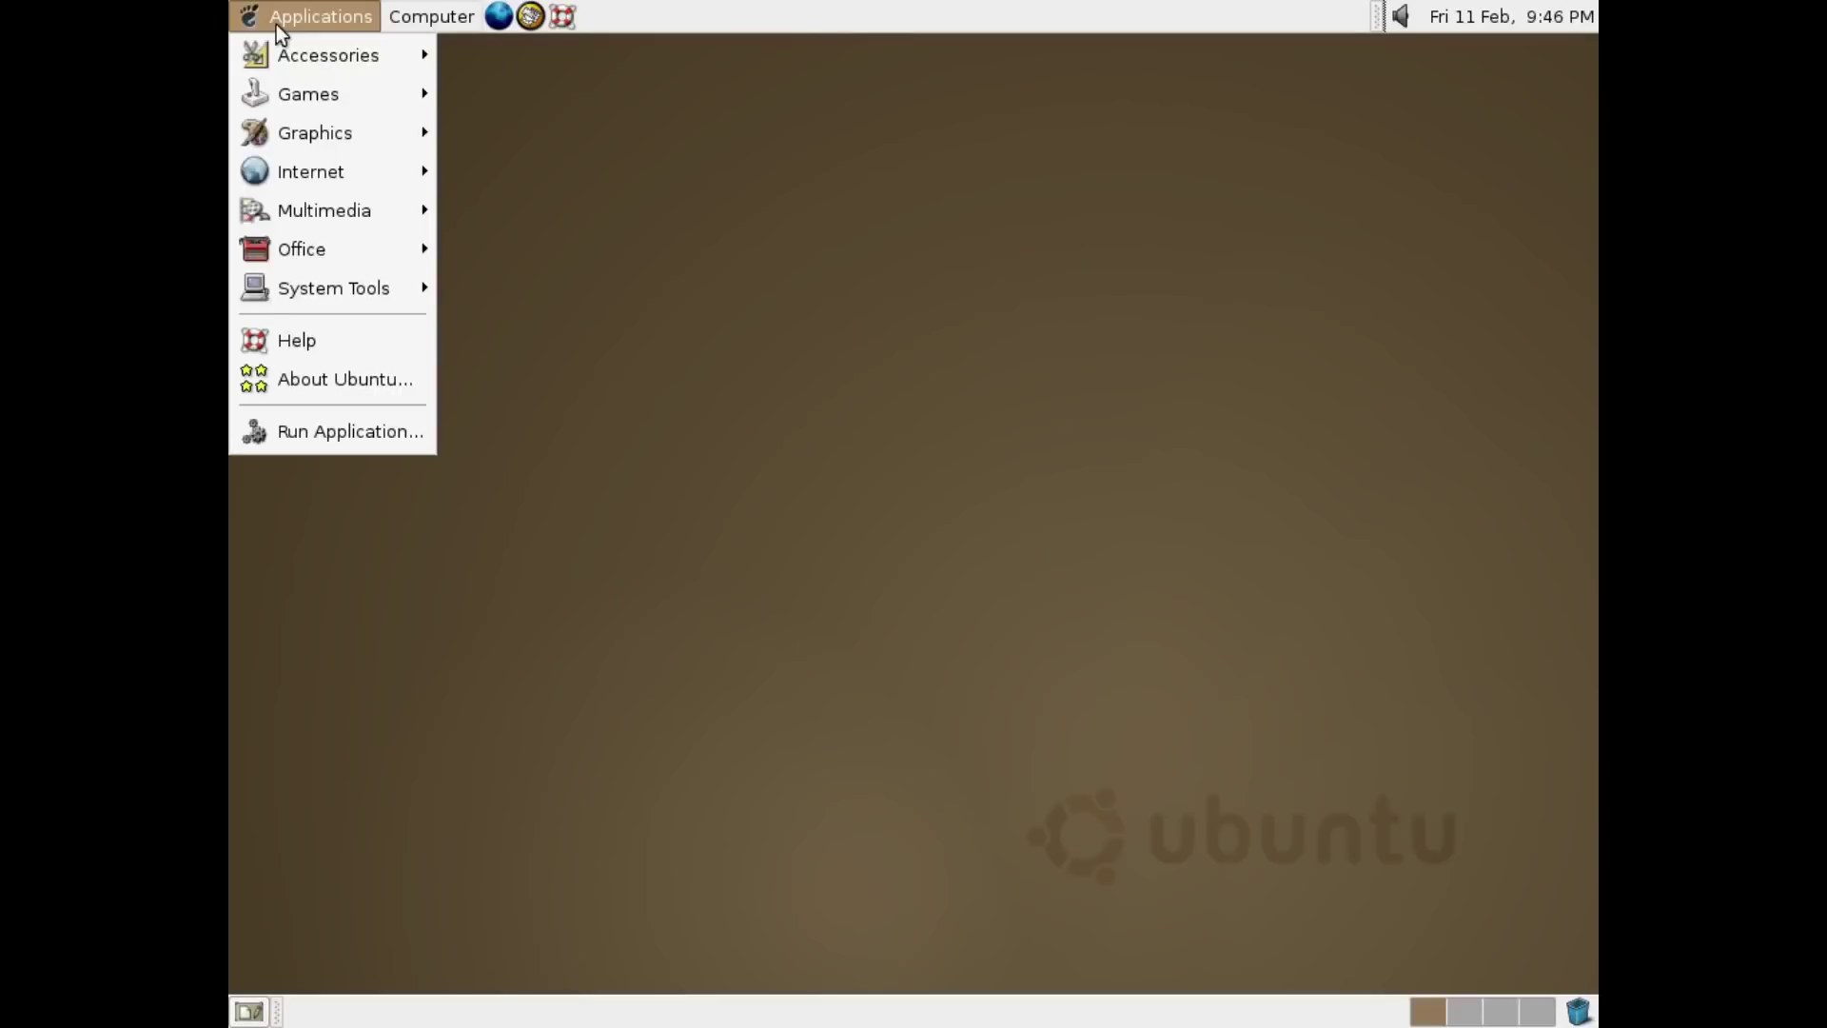
mouse_move(283, 105)
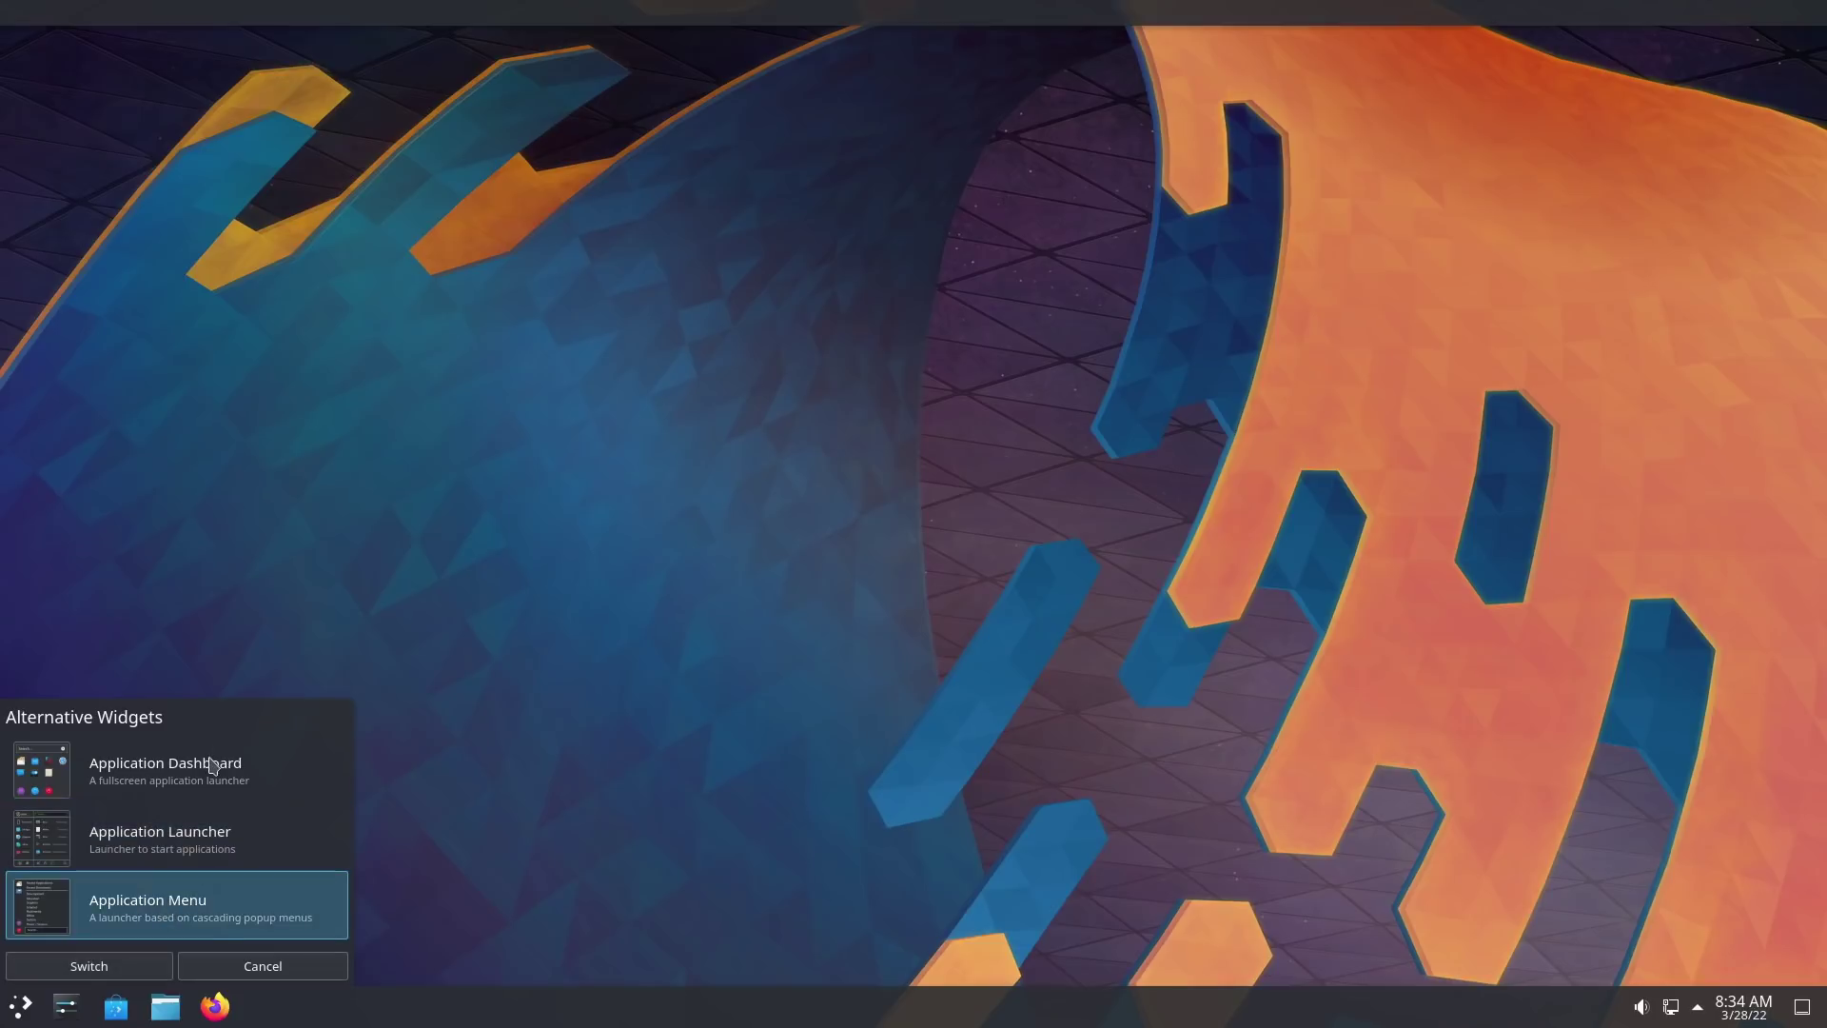
Switch the Plasma launcher to Application Dashboard and open it full-screen.
click(211, 764)
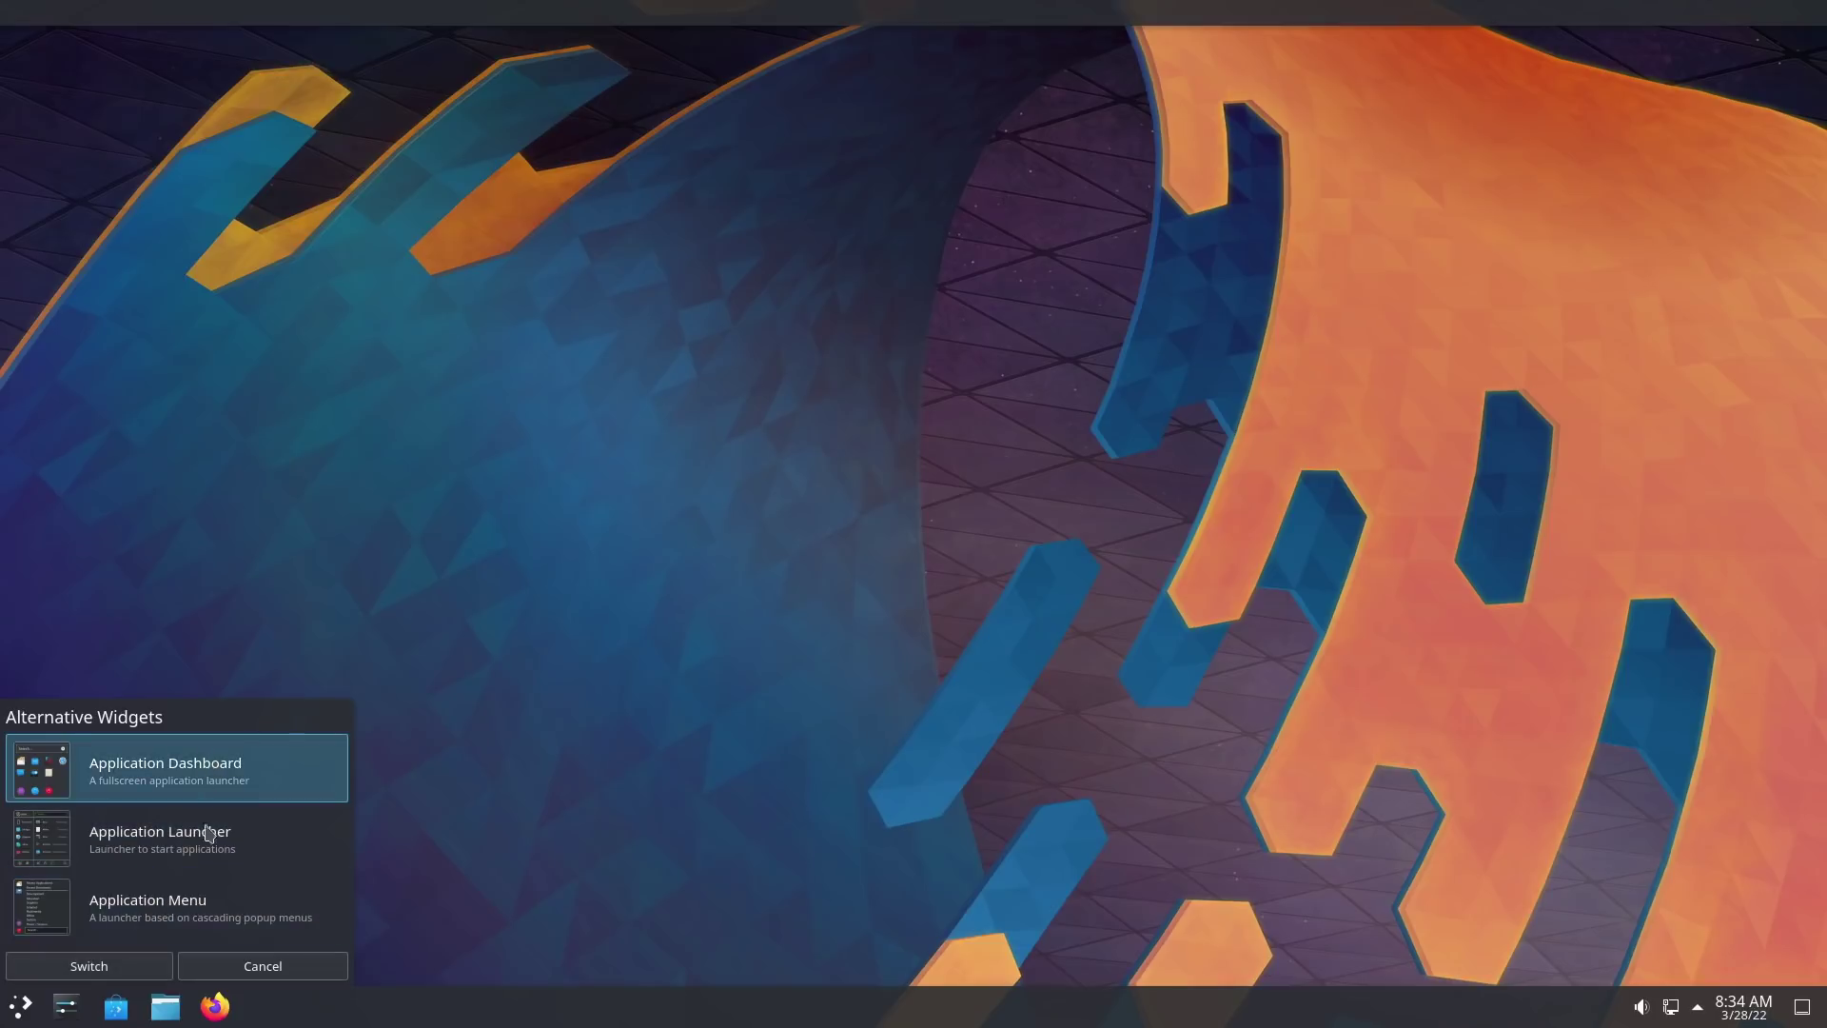
click(89, 966)
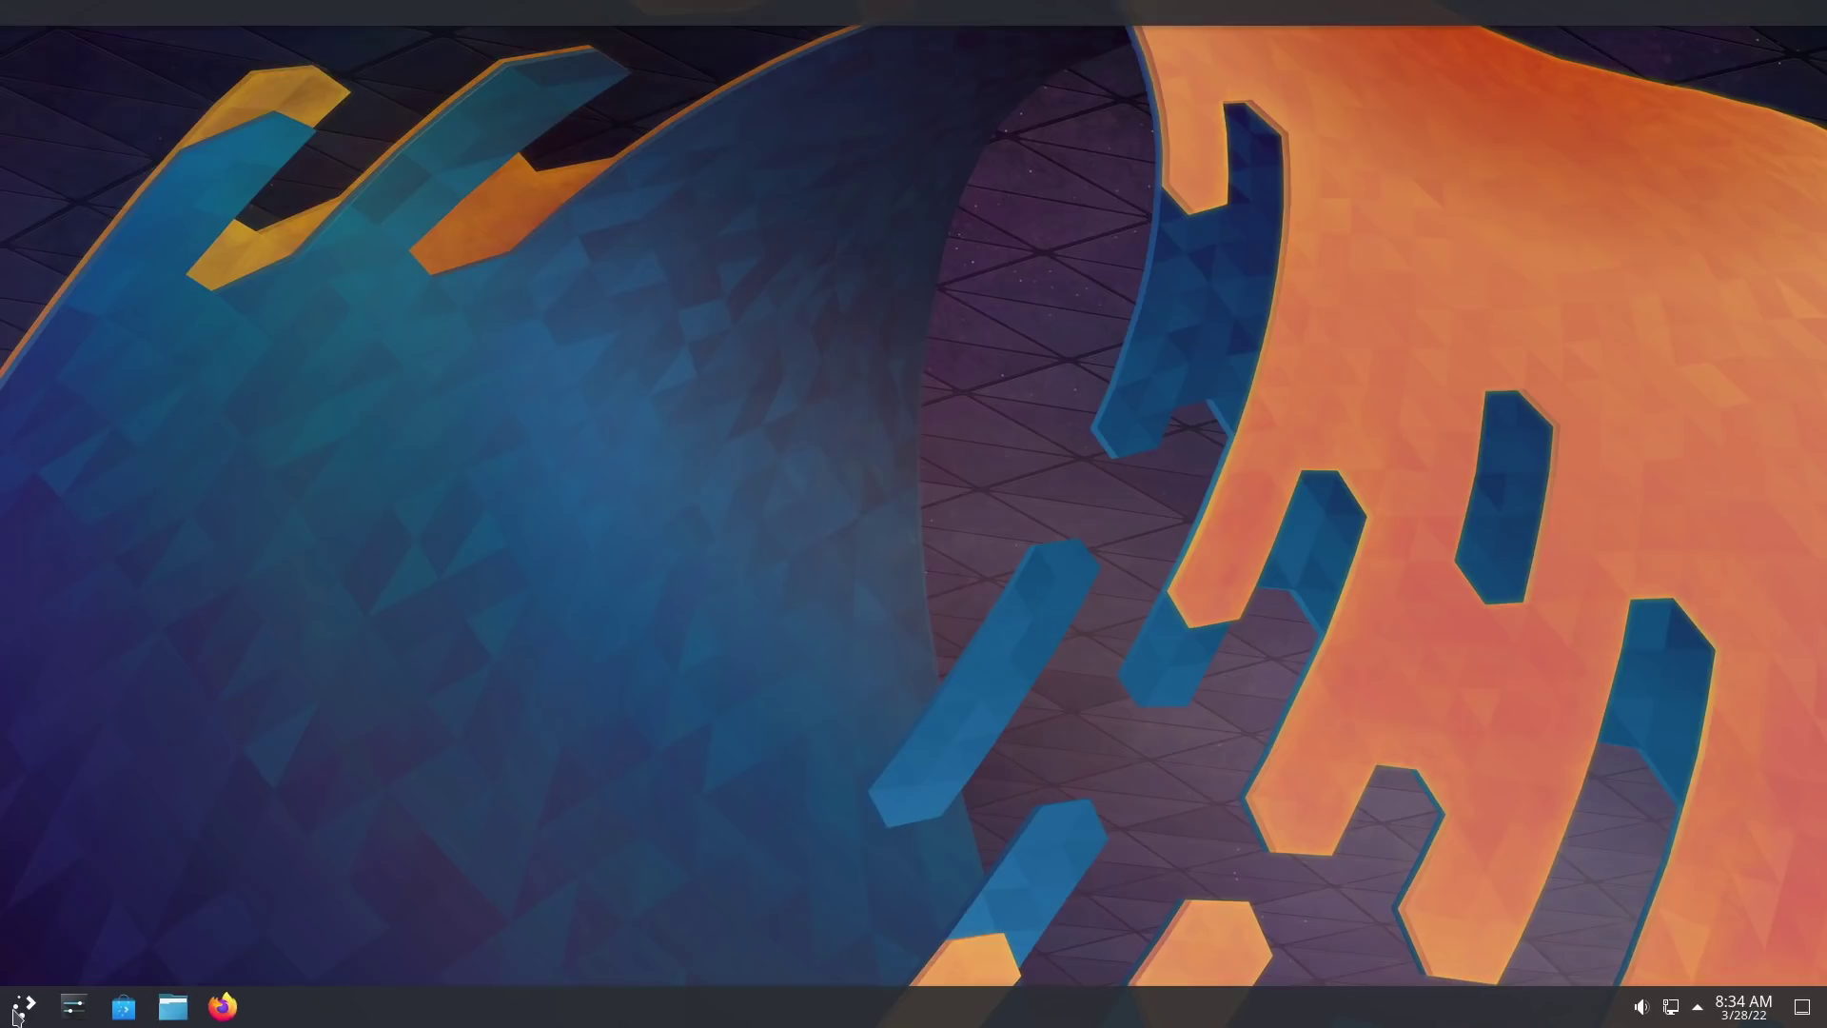
click(21, 1005)
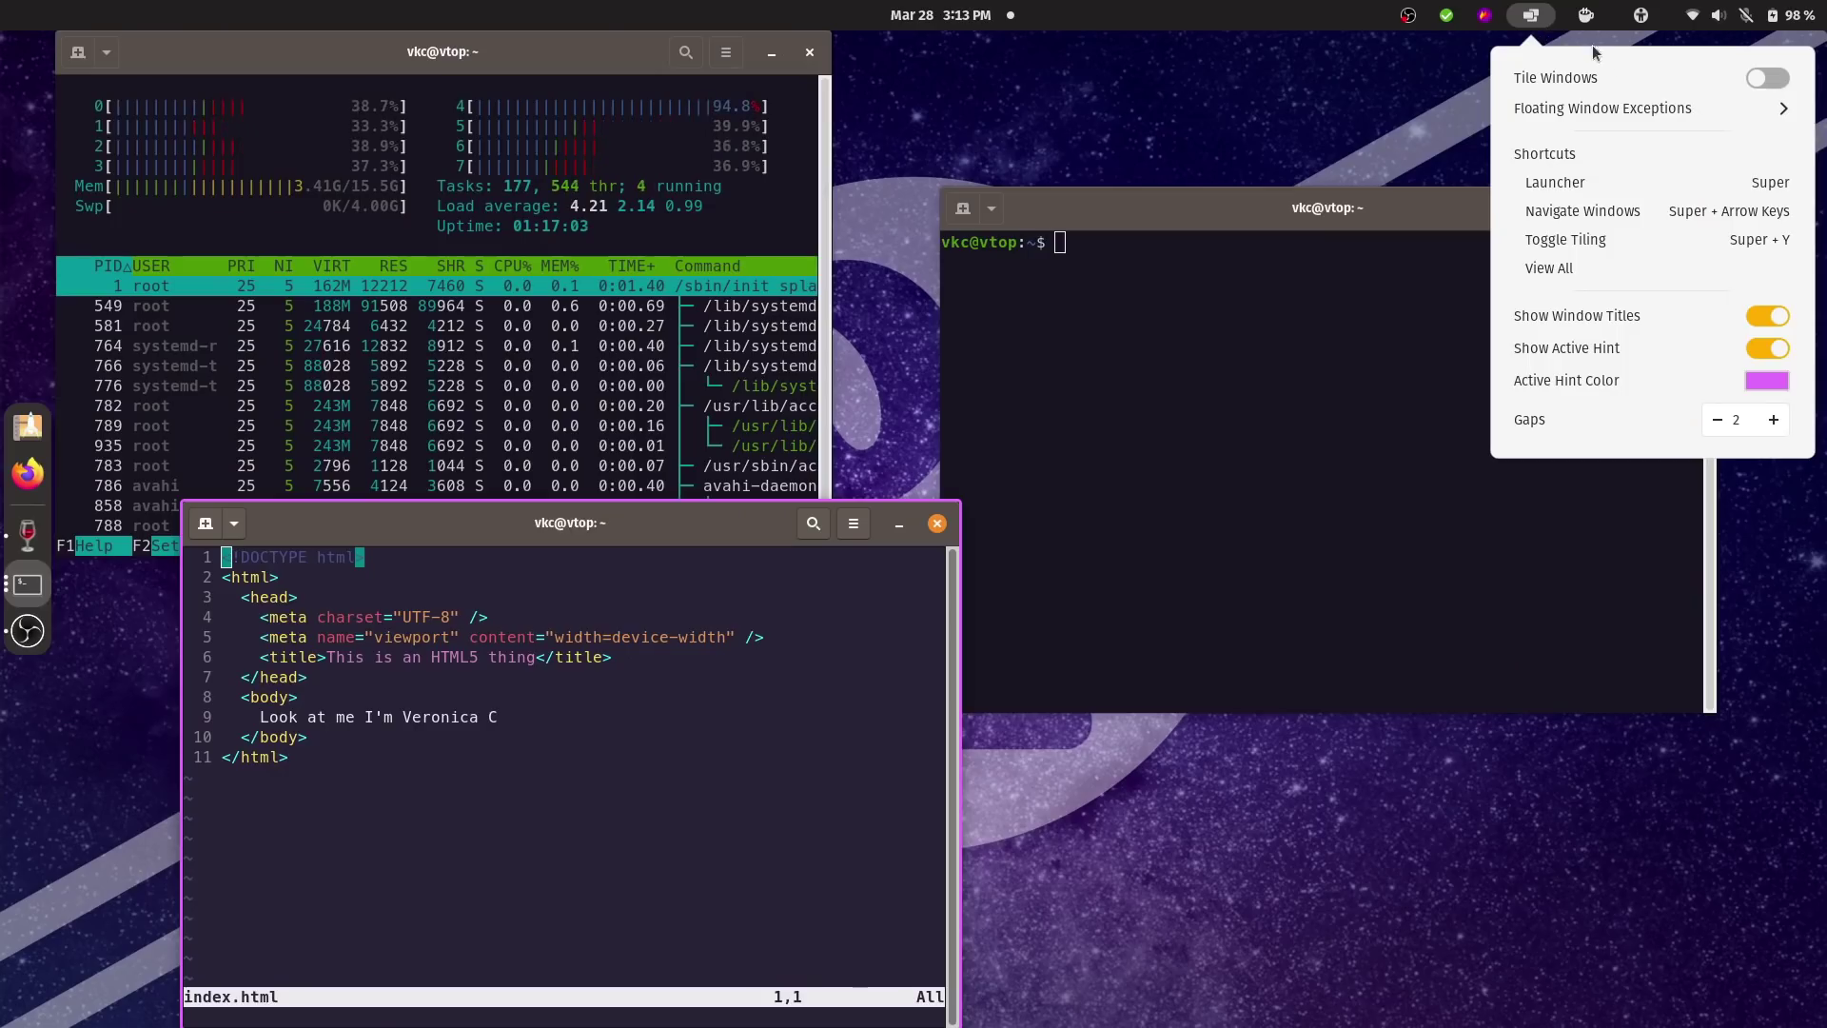
Turn on Tile Windows in the Pop Shell tiling menu.
click(1777, 79)
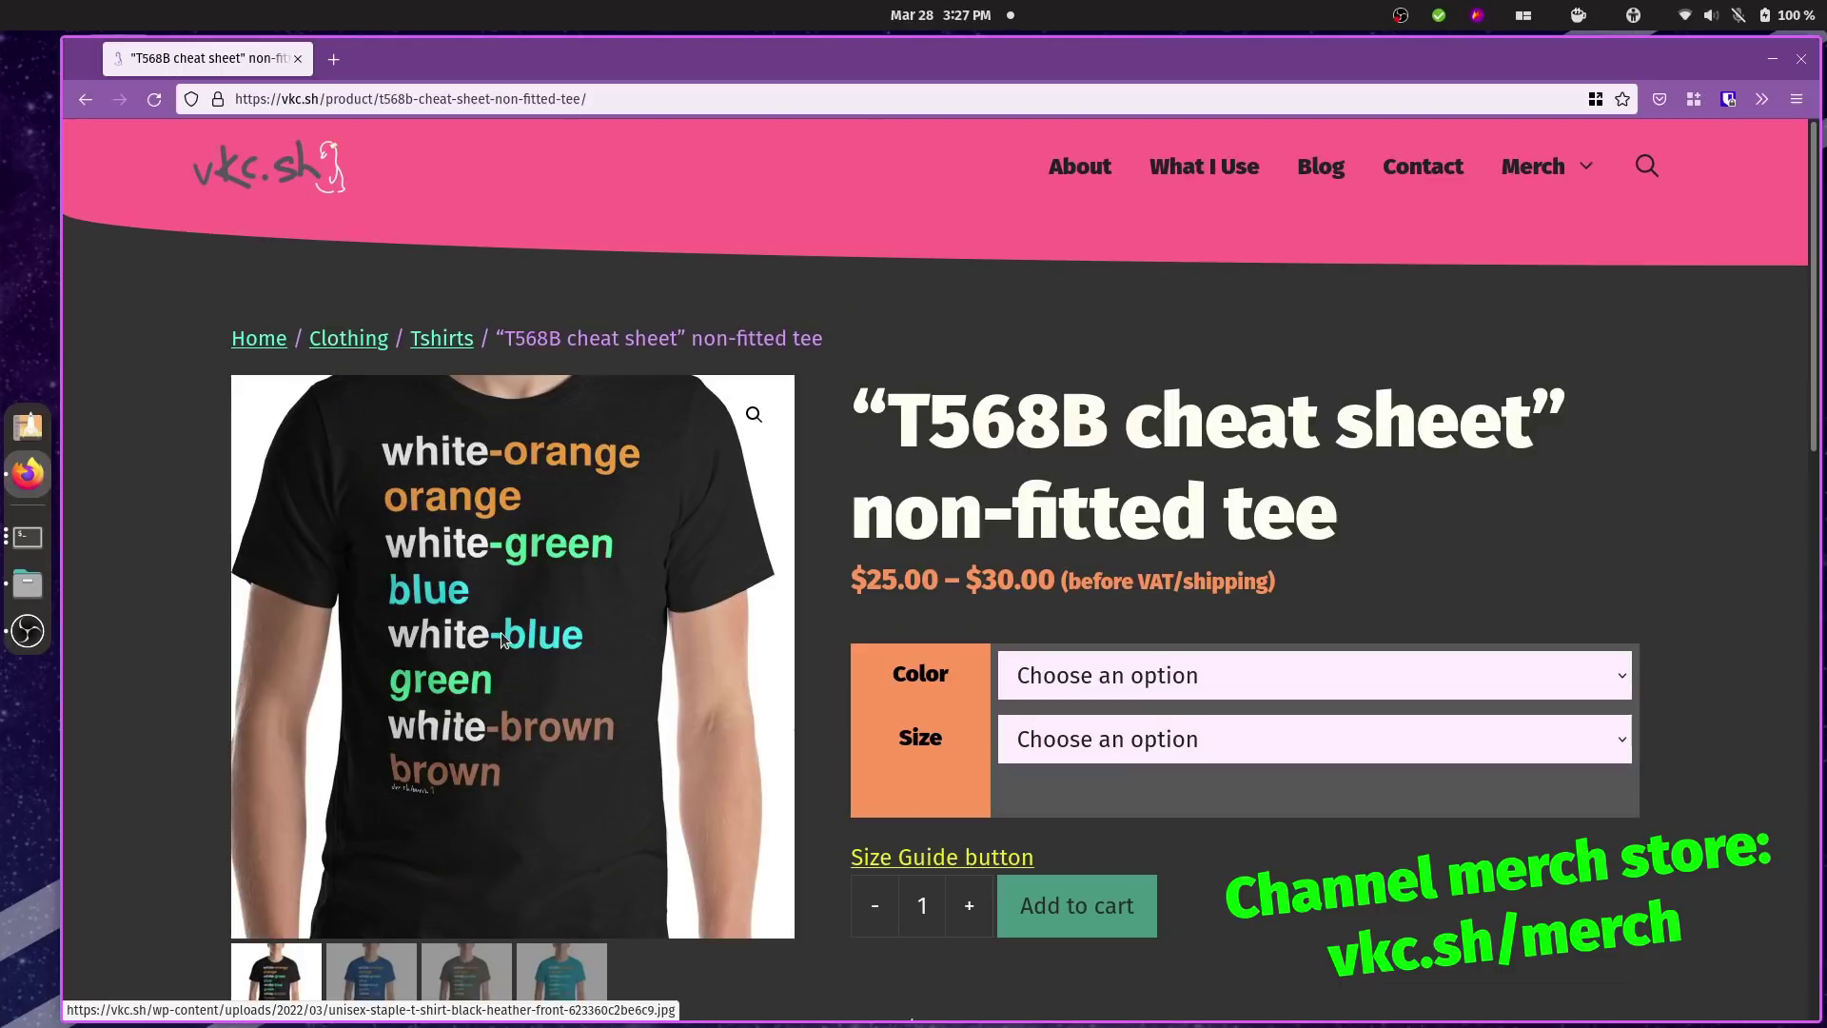
Open two tiled terminals with Super+T, running vim with a note on top and htop below.
key(super+t)
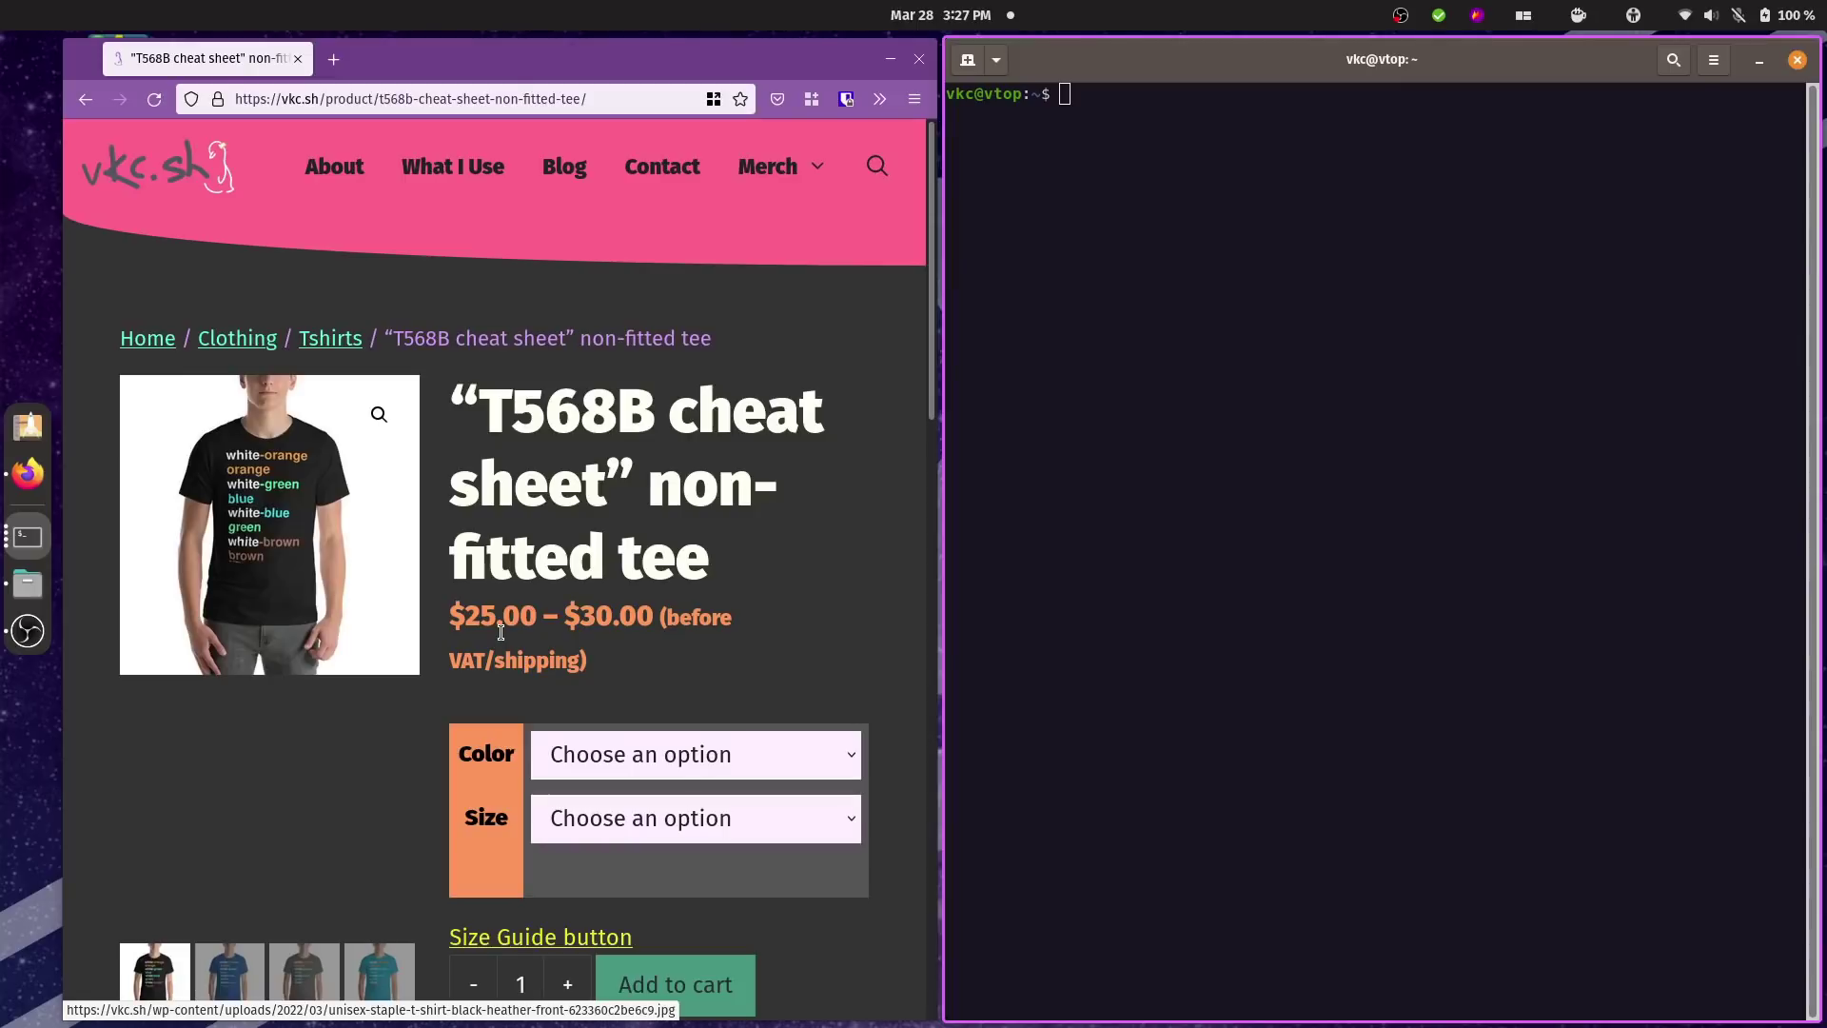
key(super+t)
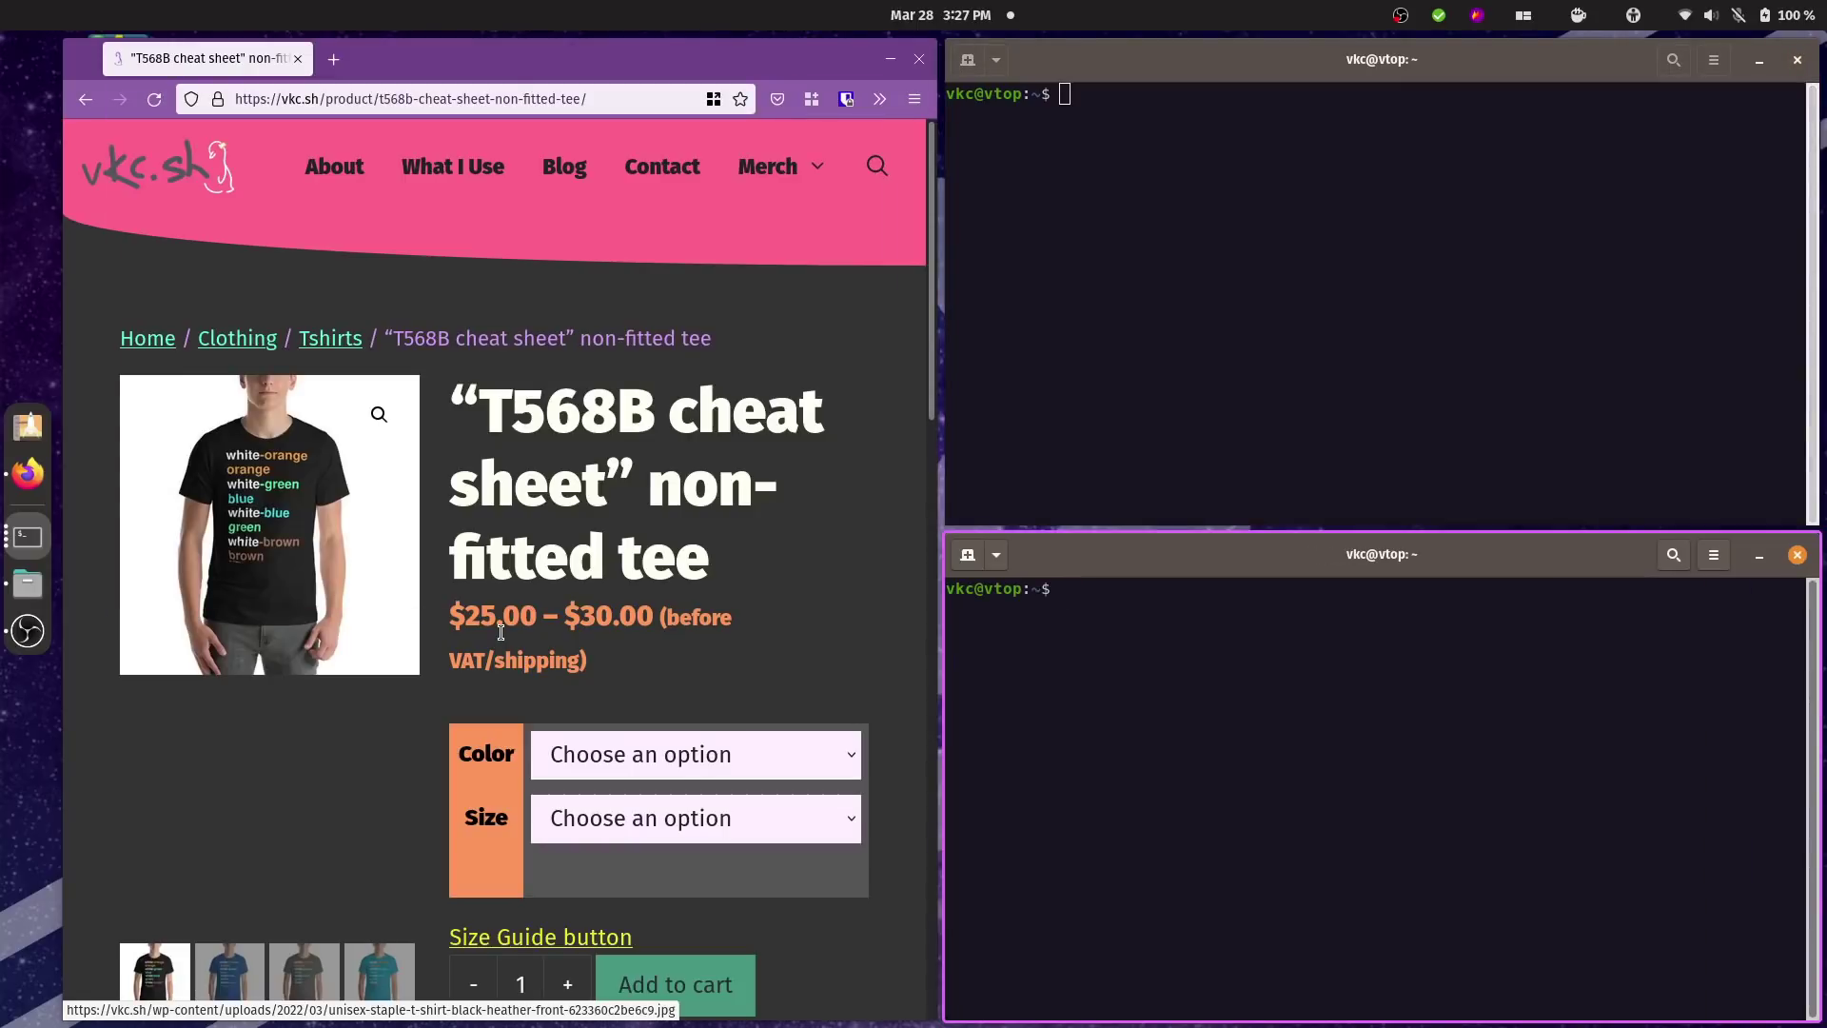
click(1138, 246)
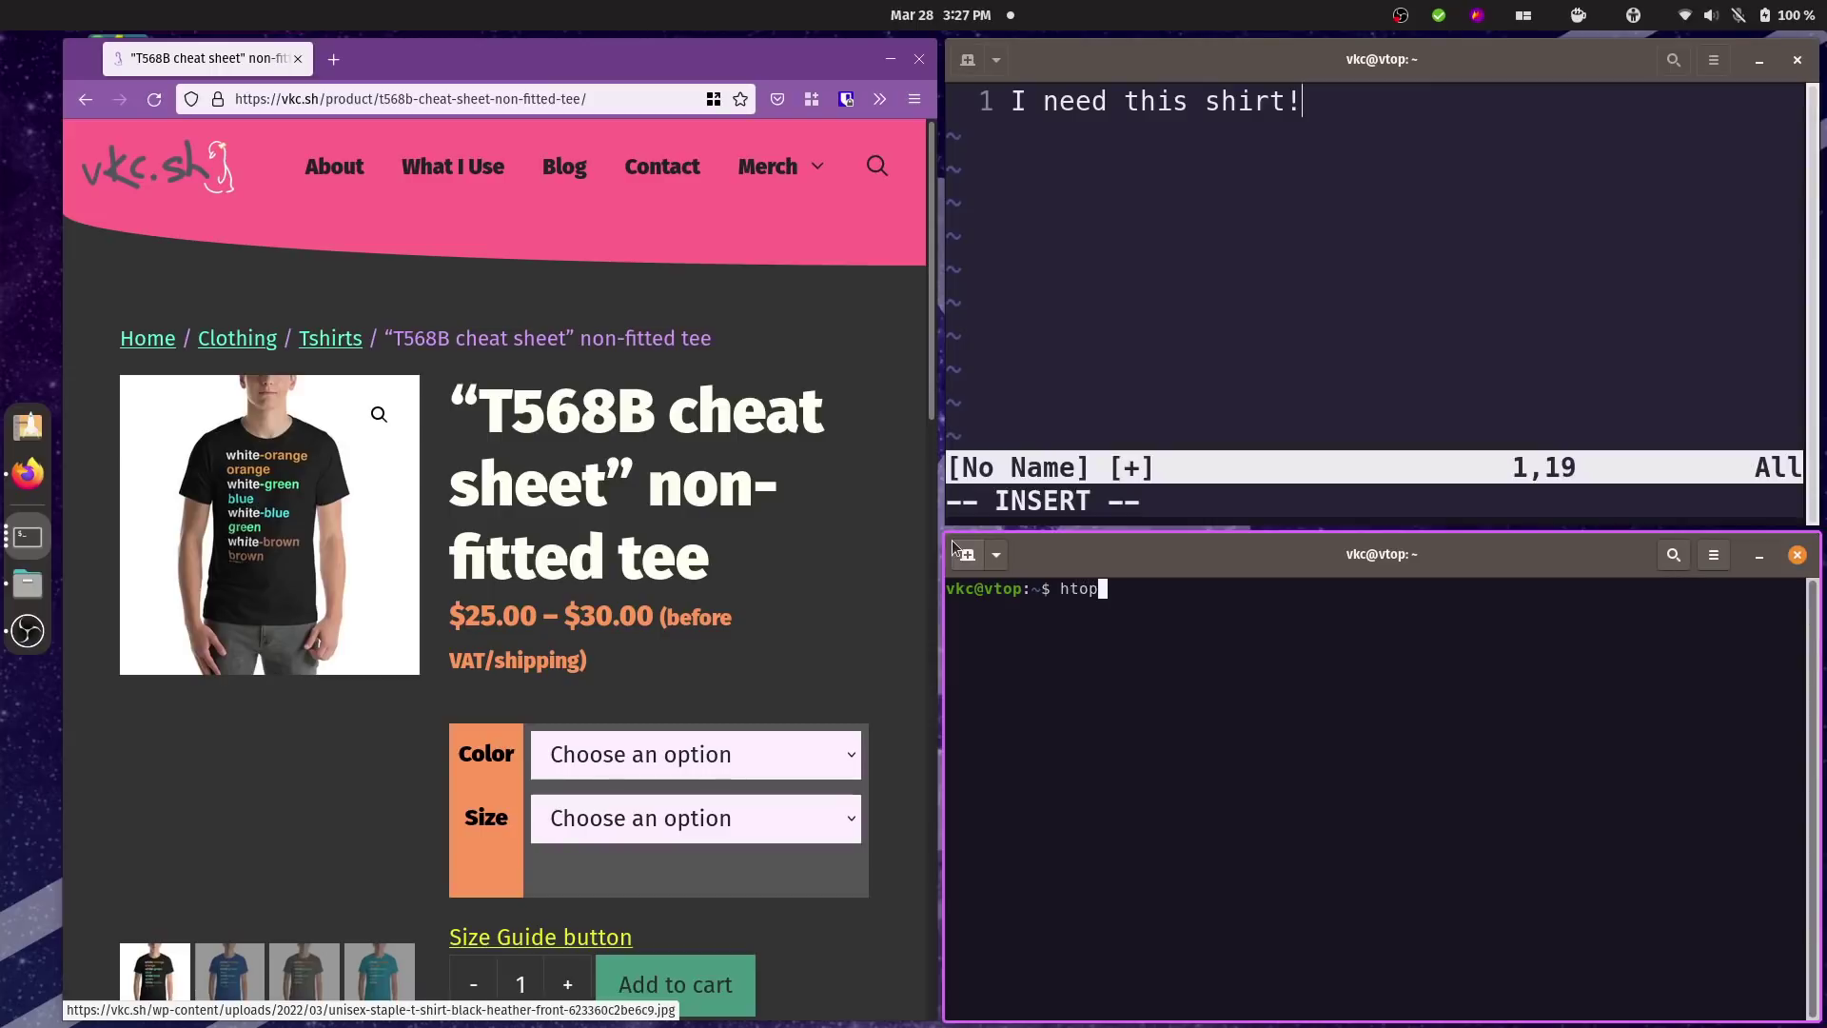
key(Return)
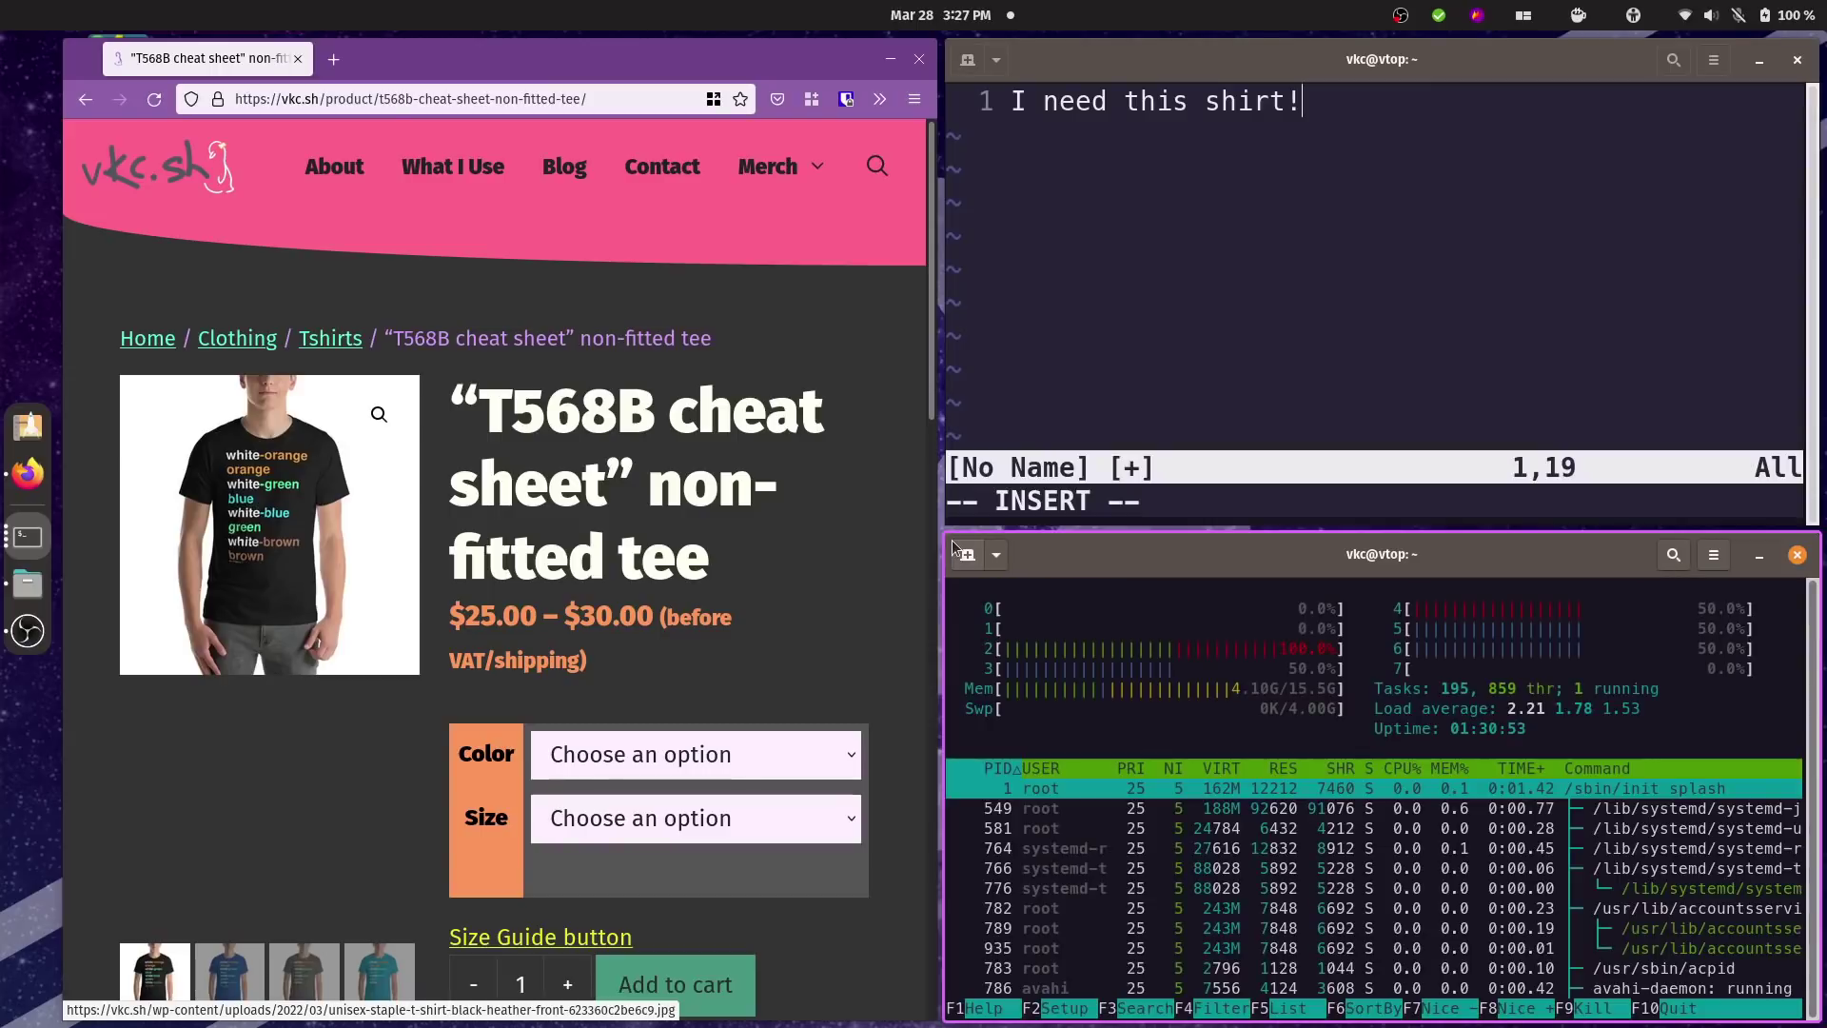
click(952, 52)
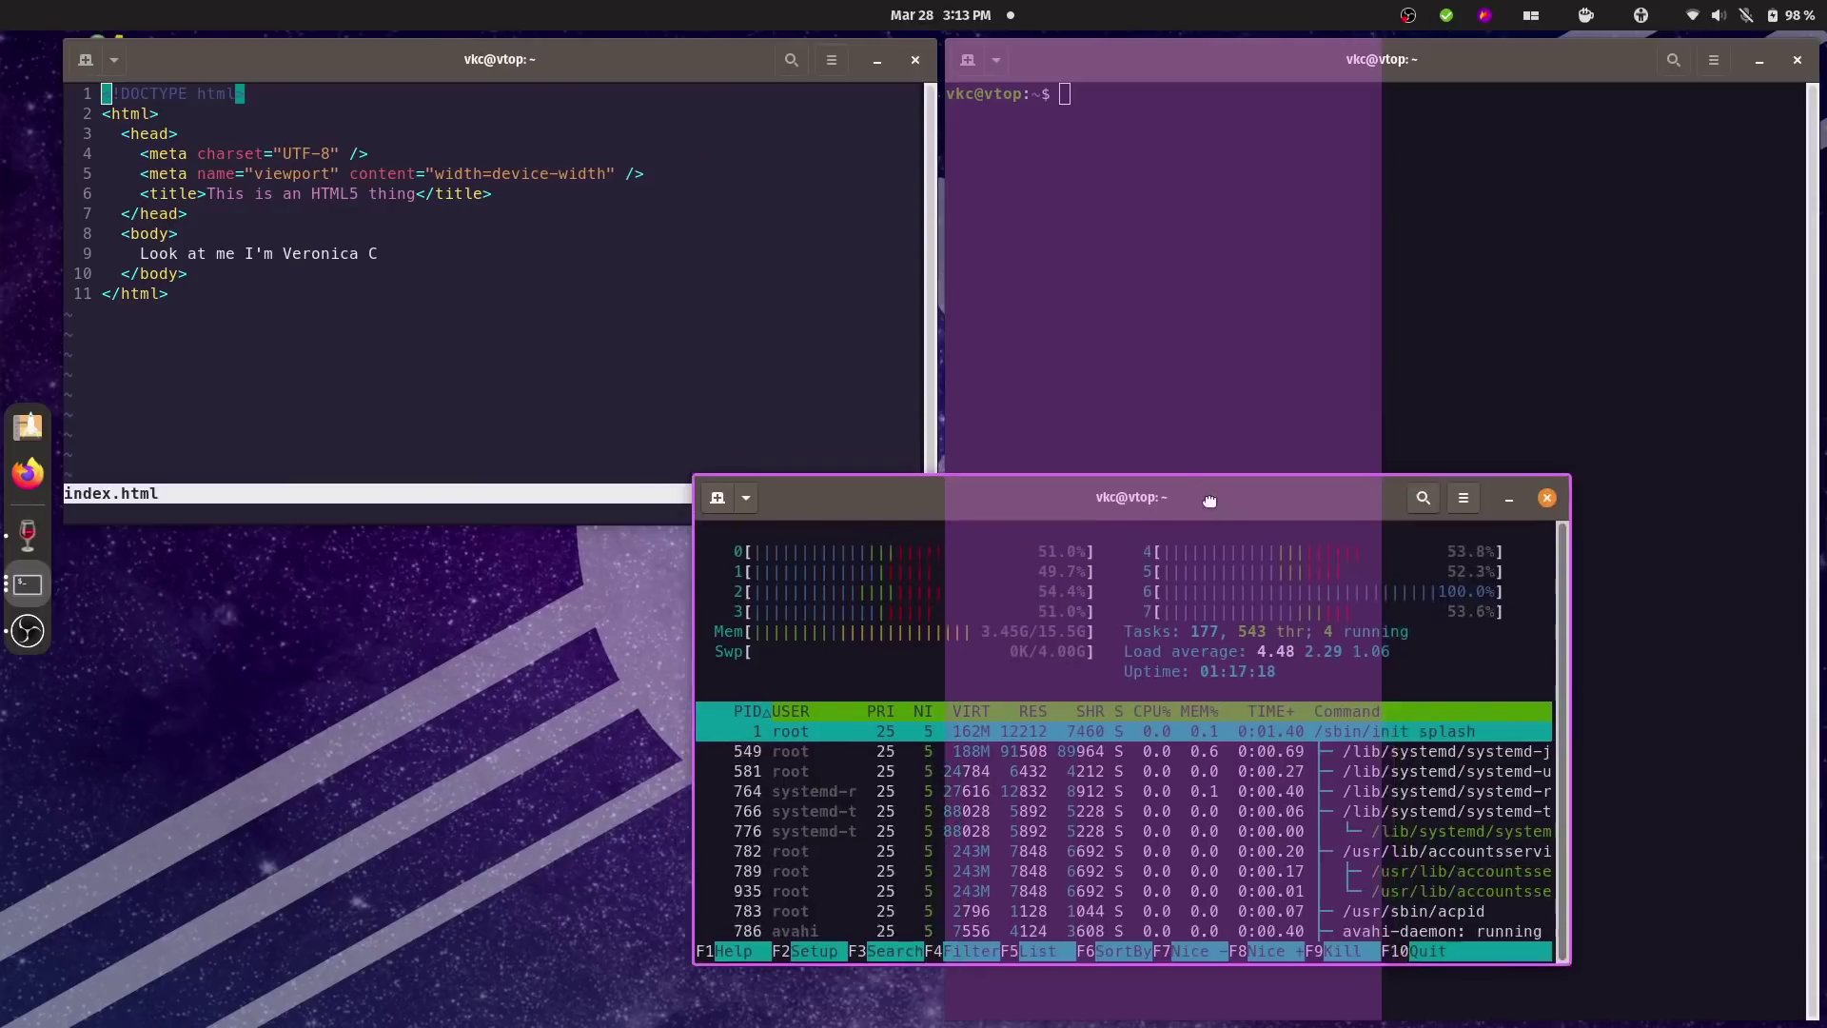
drag(1208, 500, 1399, 153)
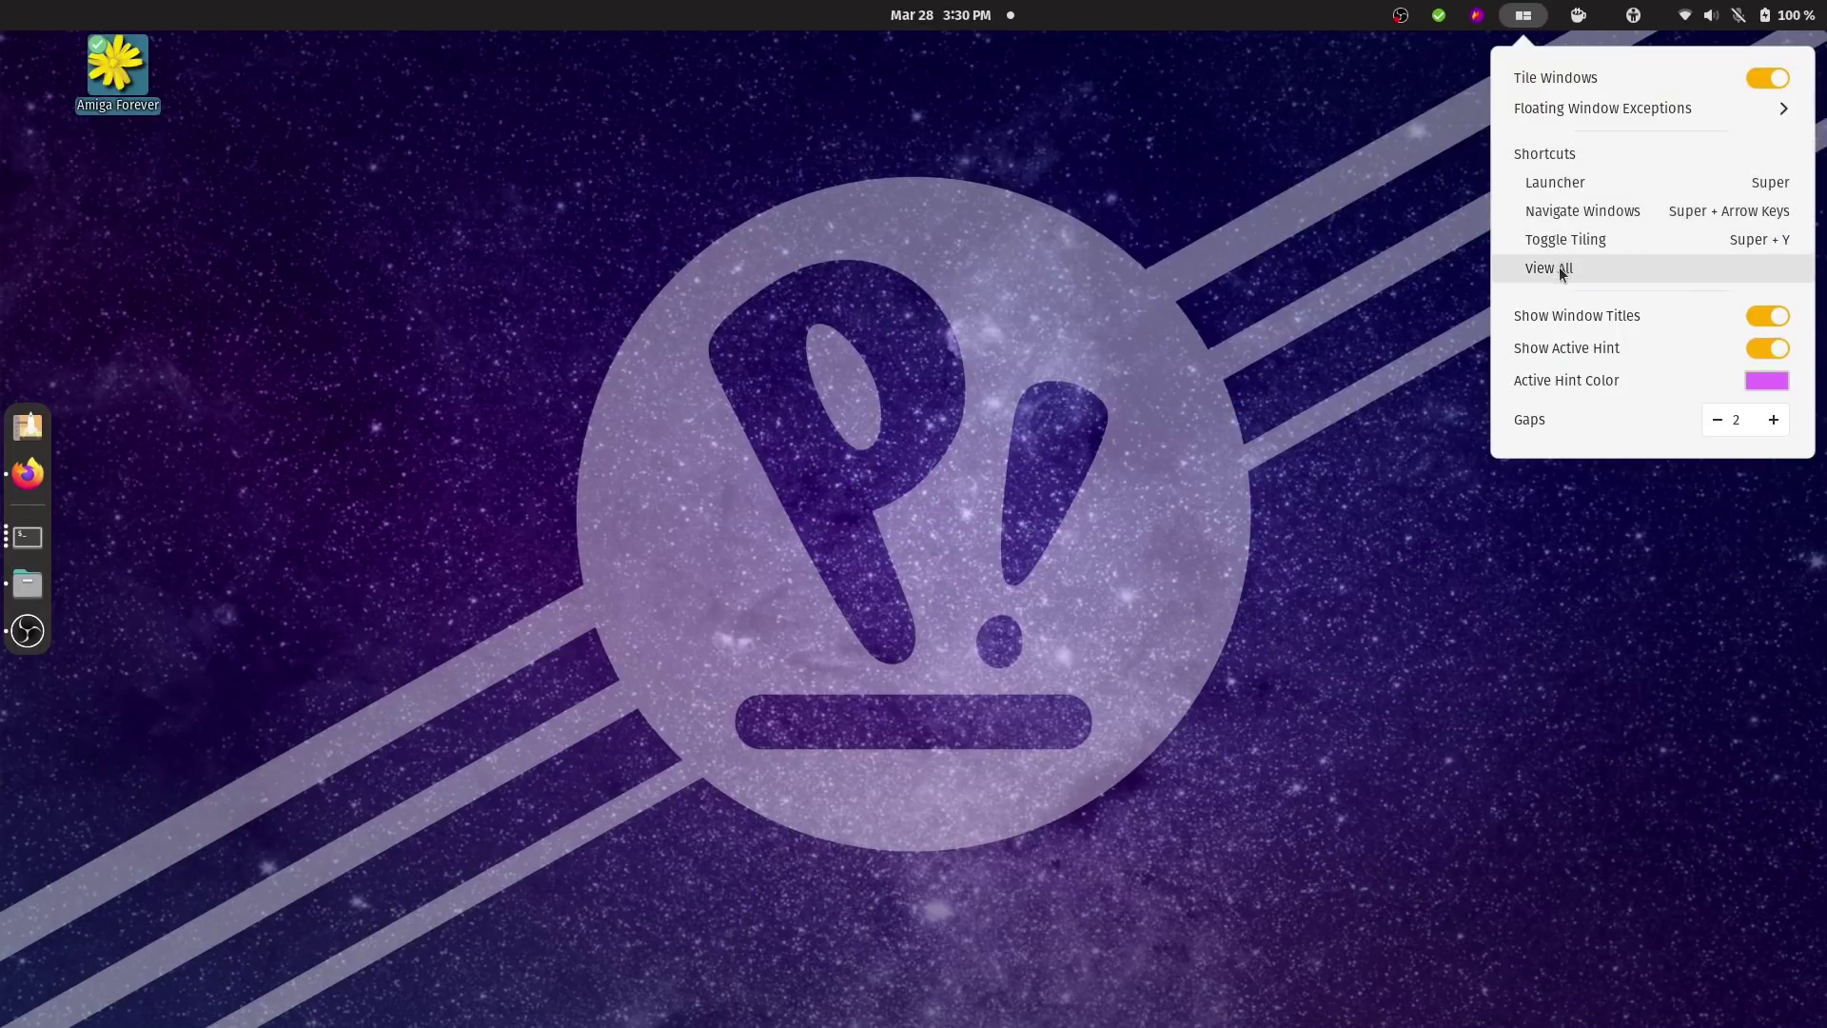
click(1549, 268)
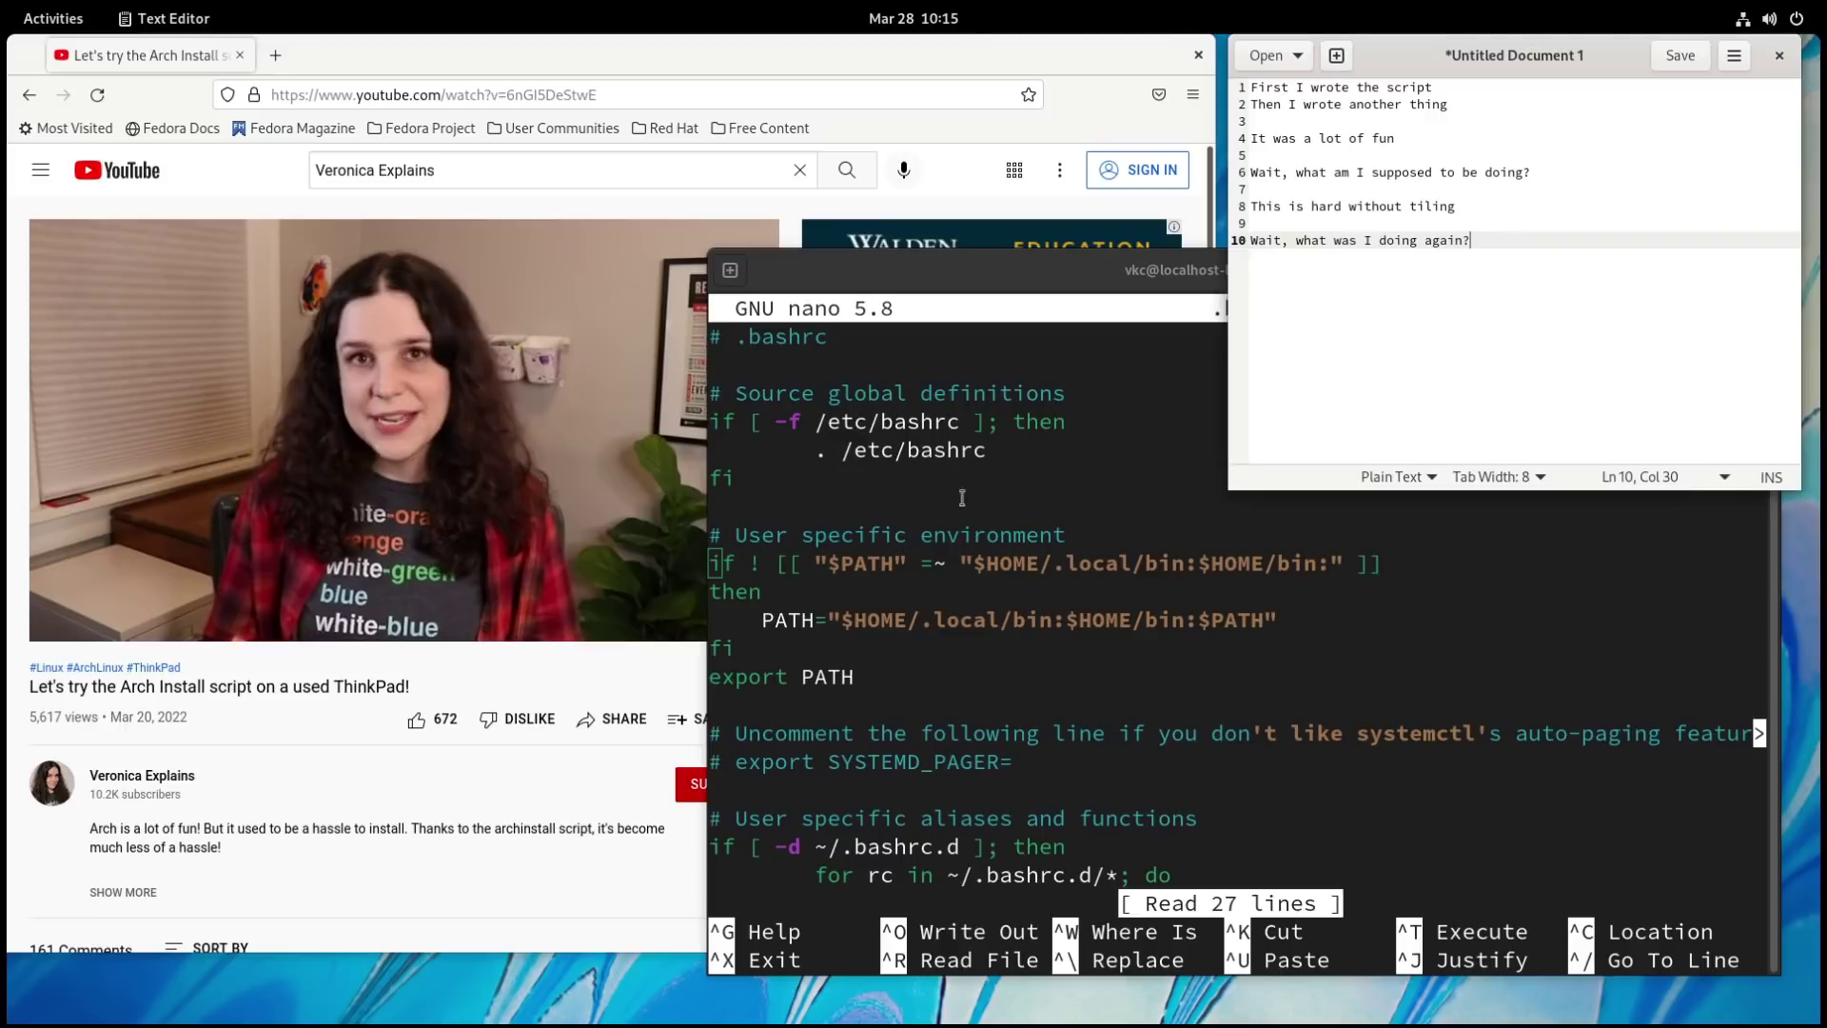
Raise the nano terminal above the Text Editor and scroll down in it.
click(843, 856)
scroll(864, 840, down, 6)
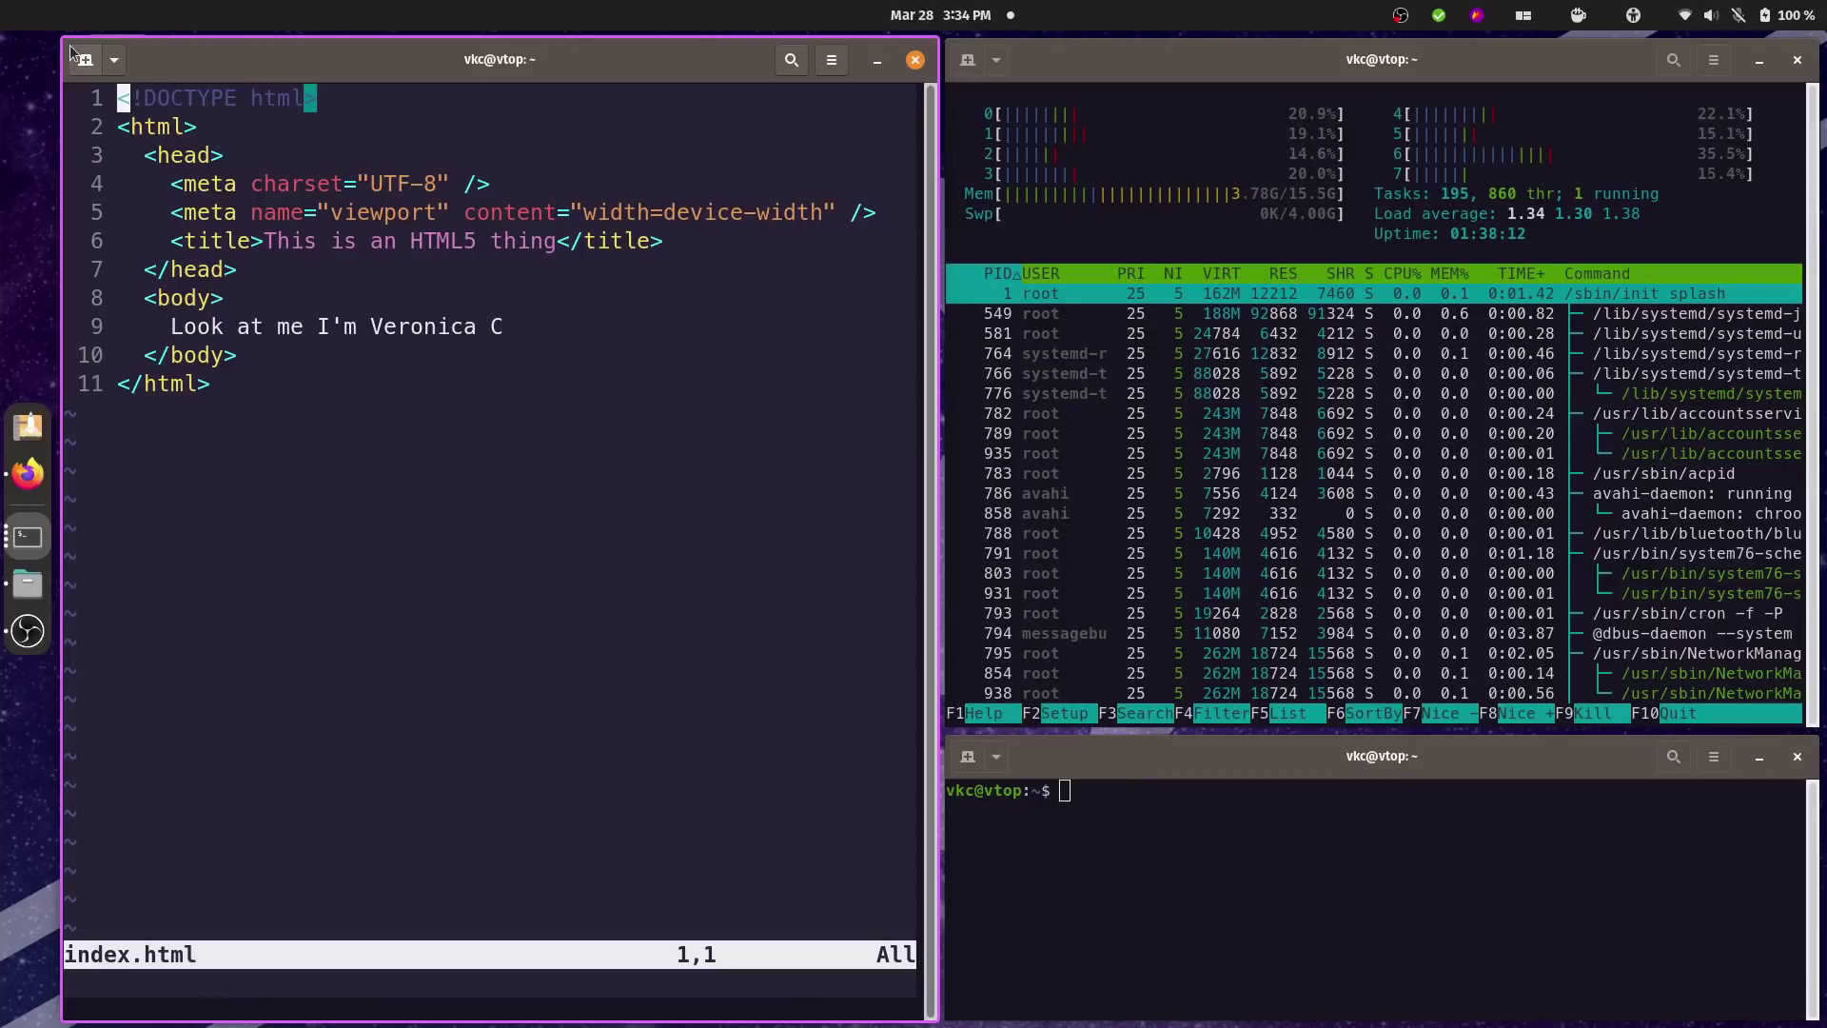
Make the vim tile a stack with Super+S and add Firefox as a stacked tab.
key(super+s)
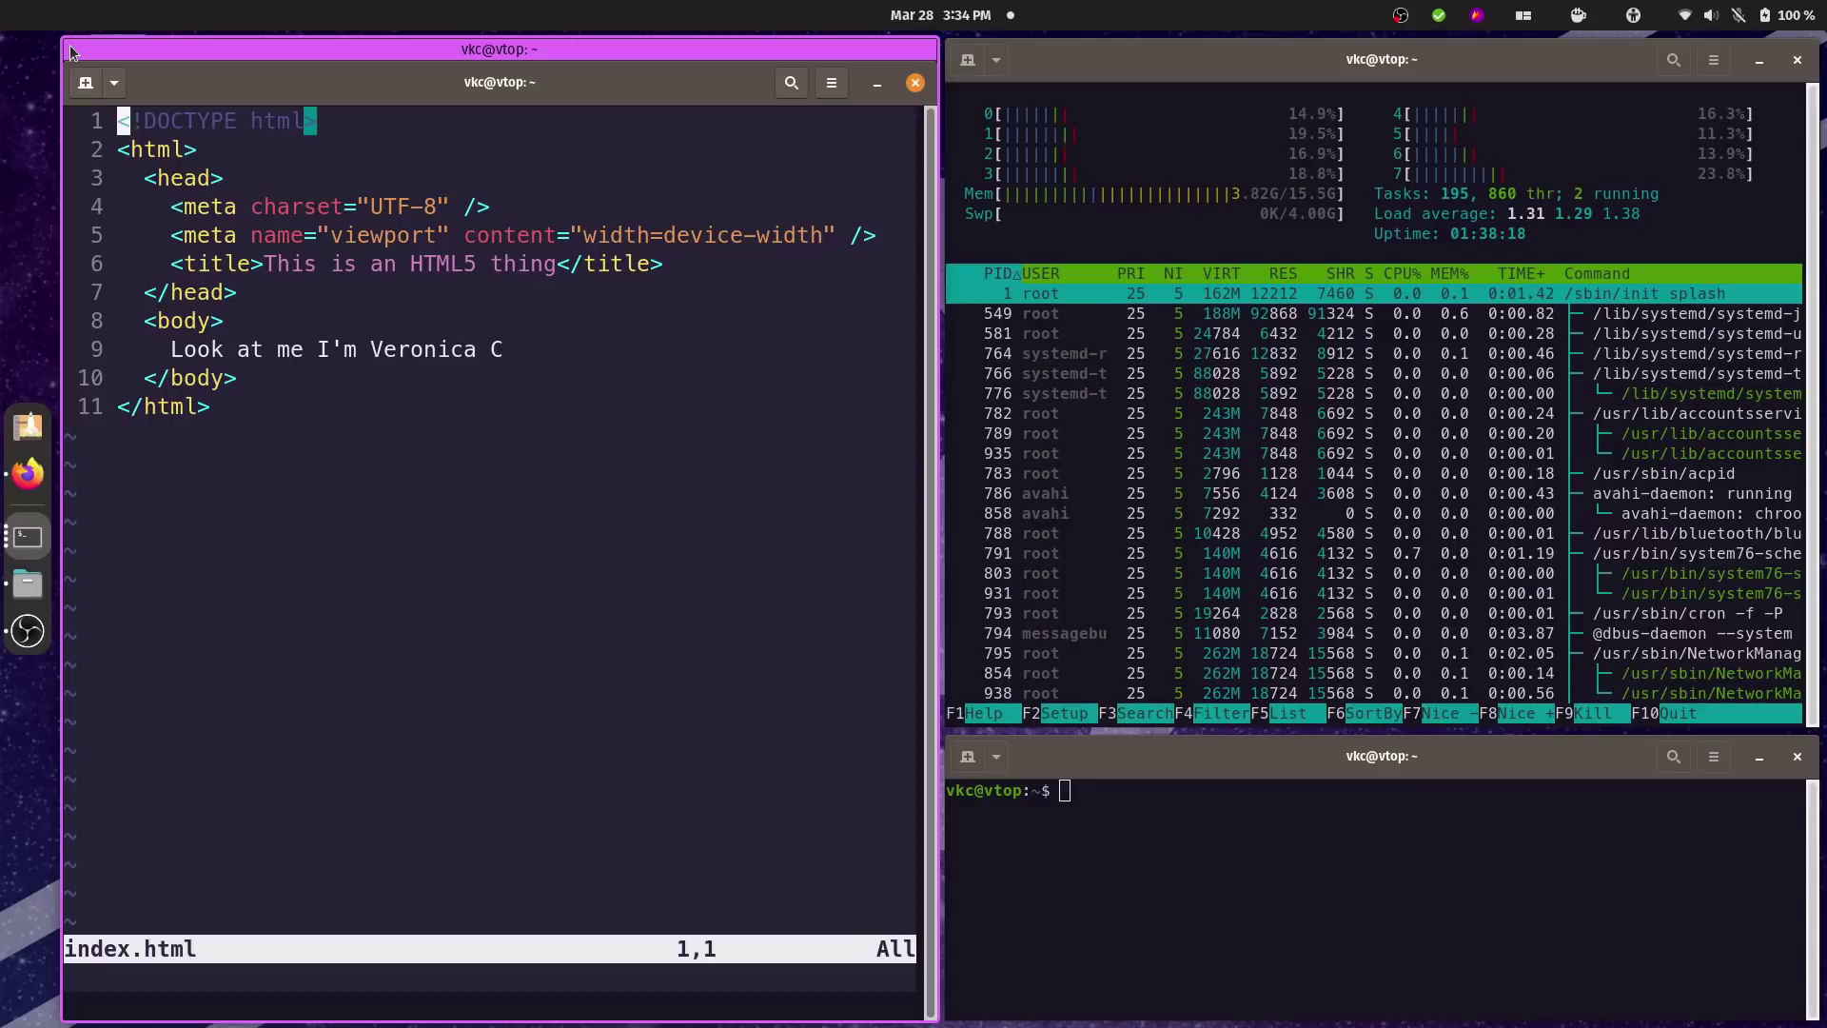
key(super+b)
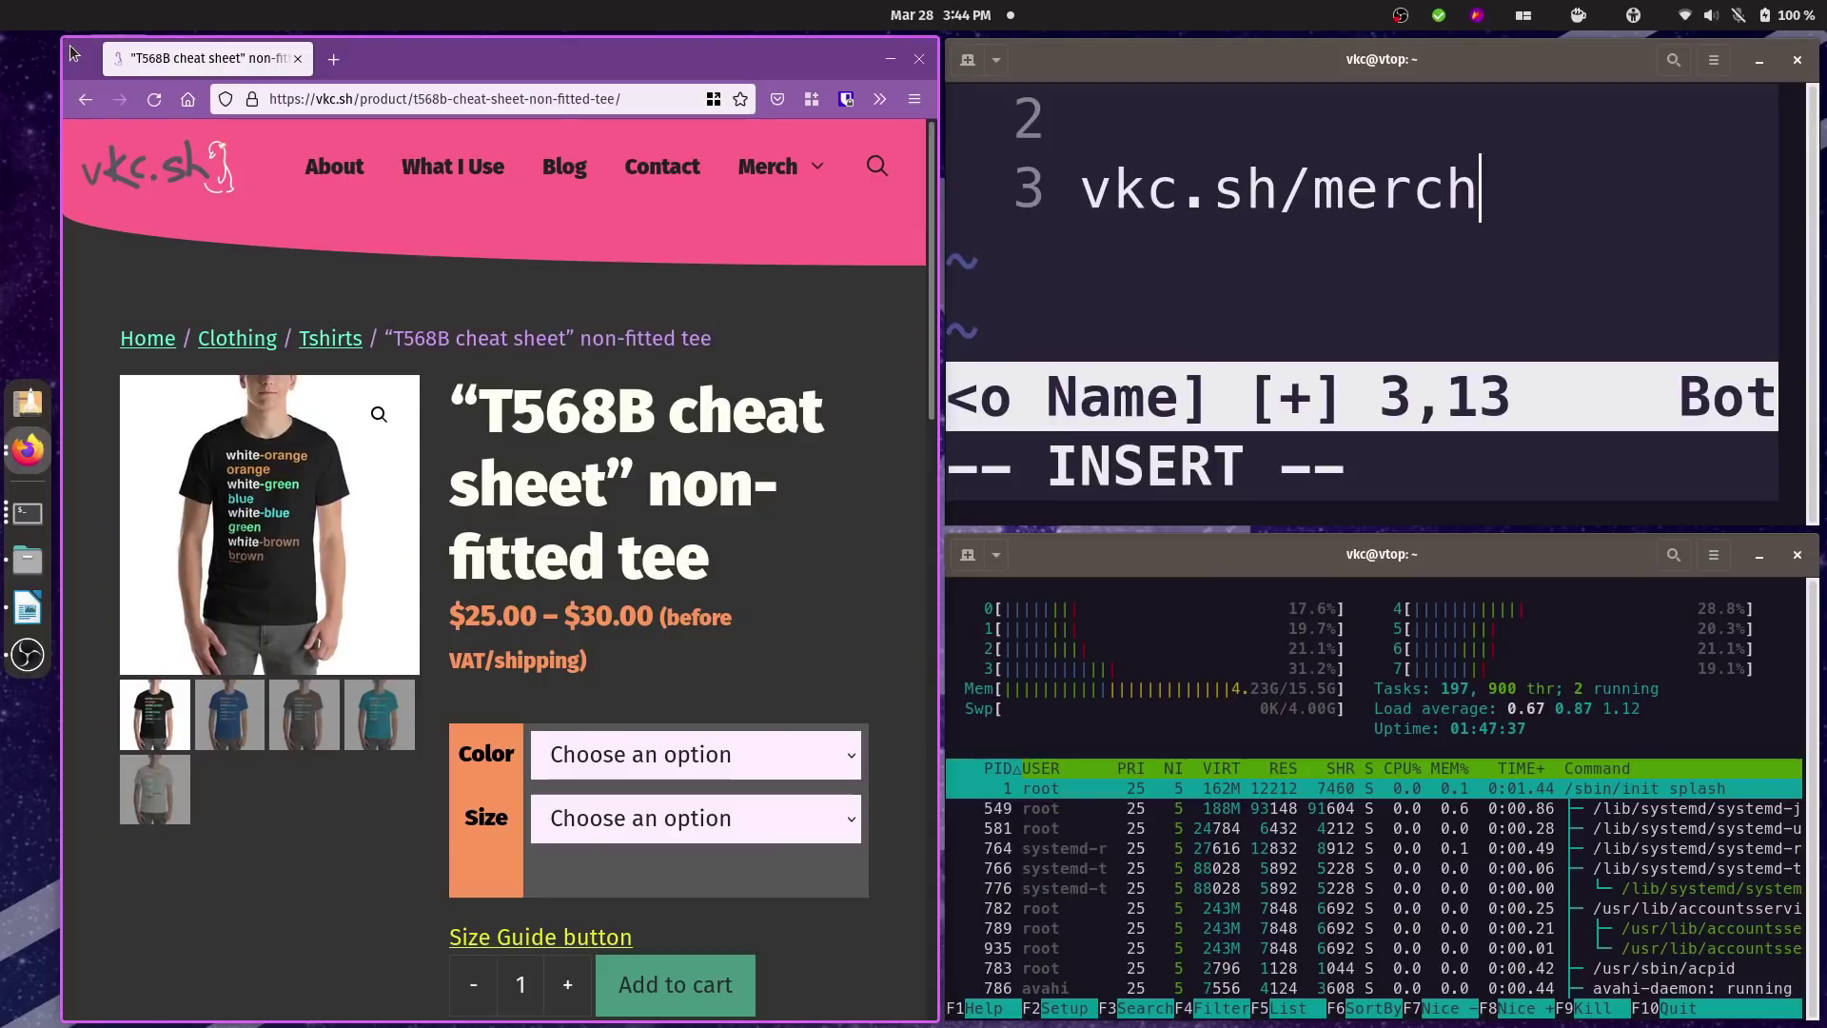
Move to the workspace with the Patreon page and stacked Writer document, focusing its tiles.
click(954, 547)
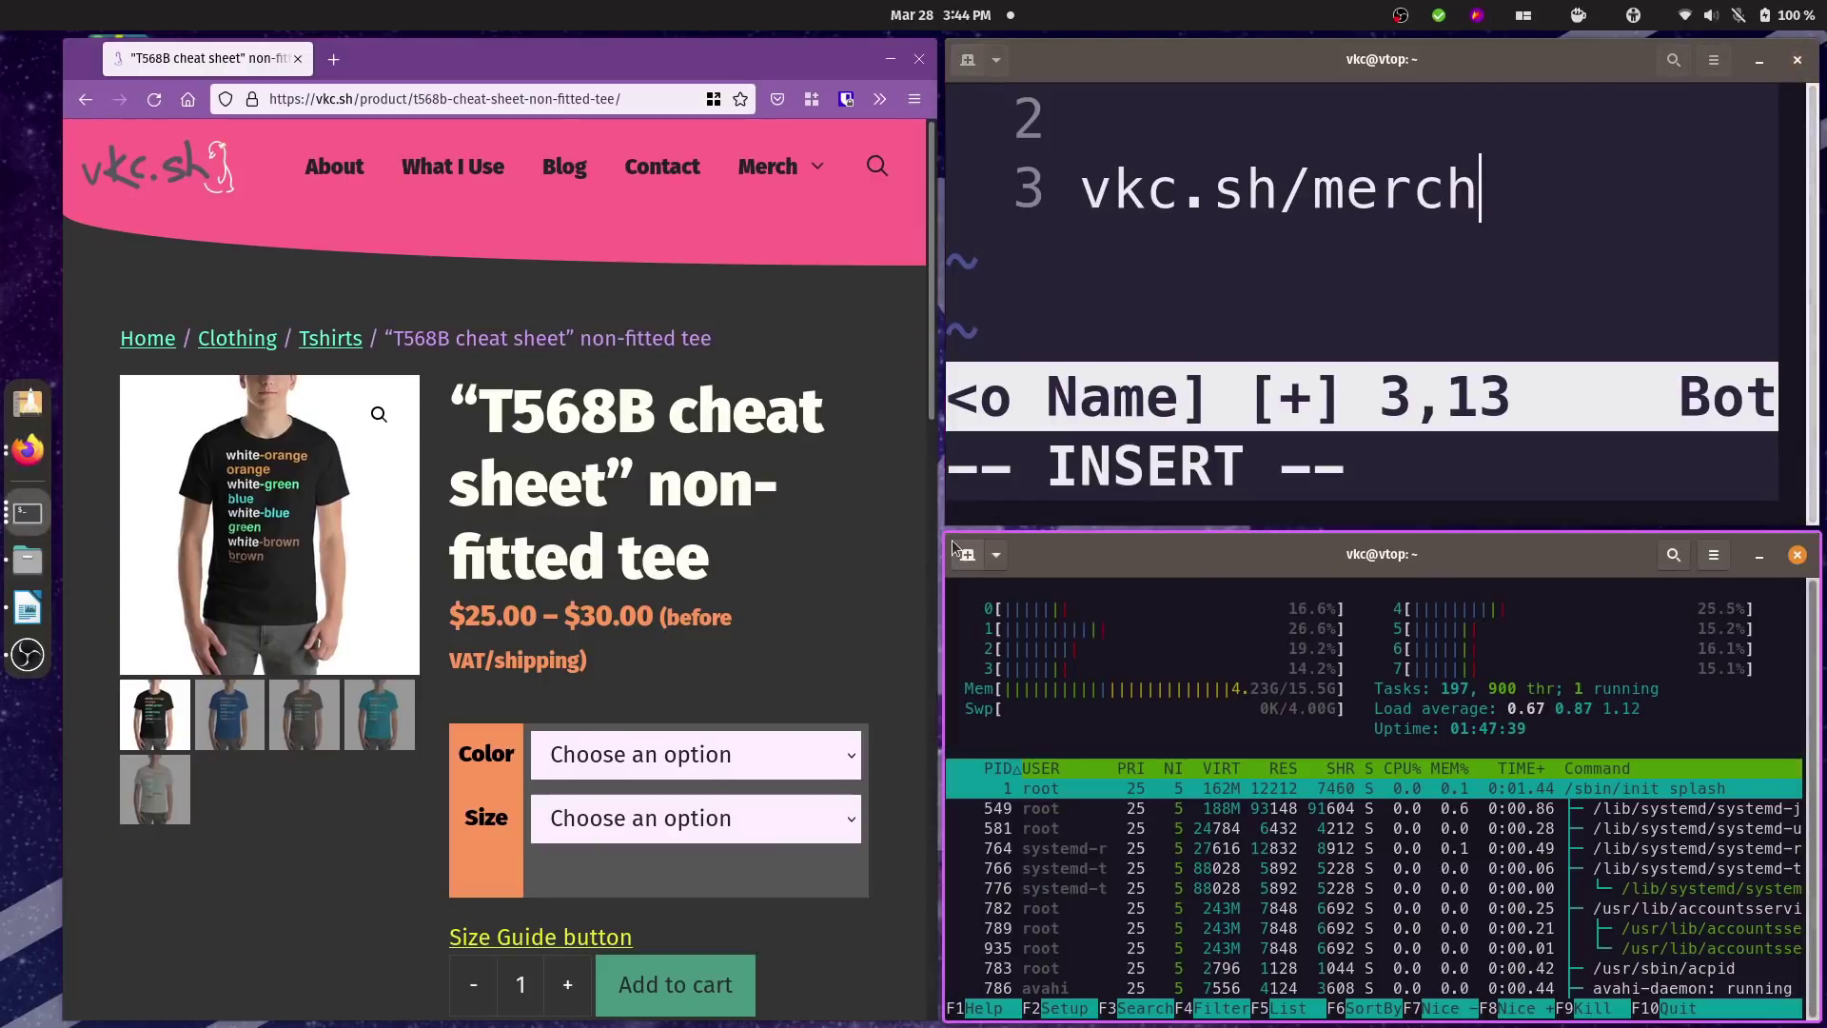
key(super+ctrl+Up)
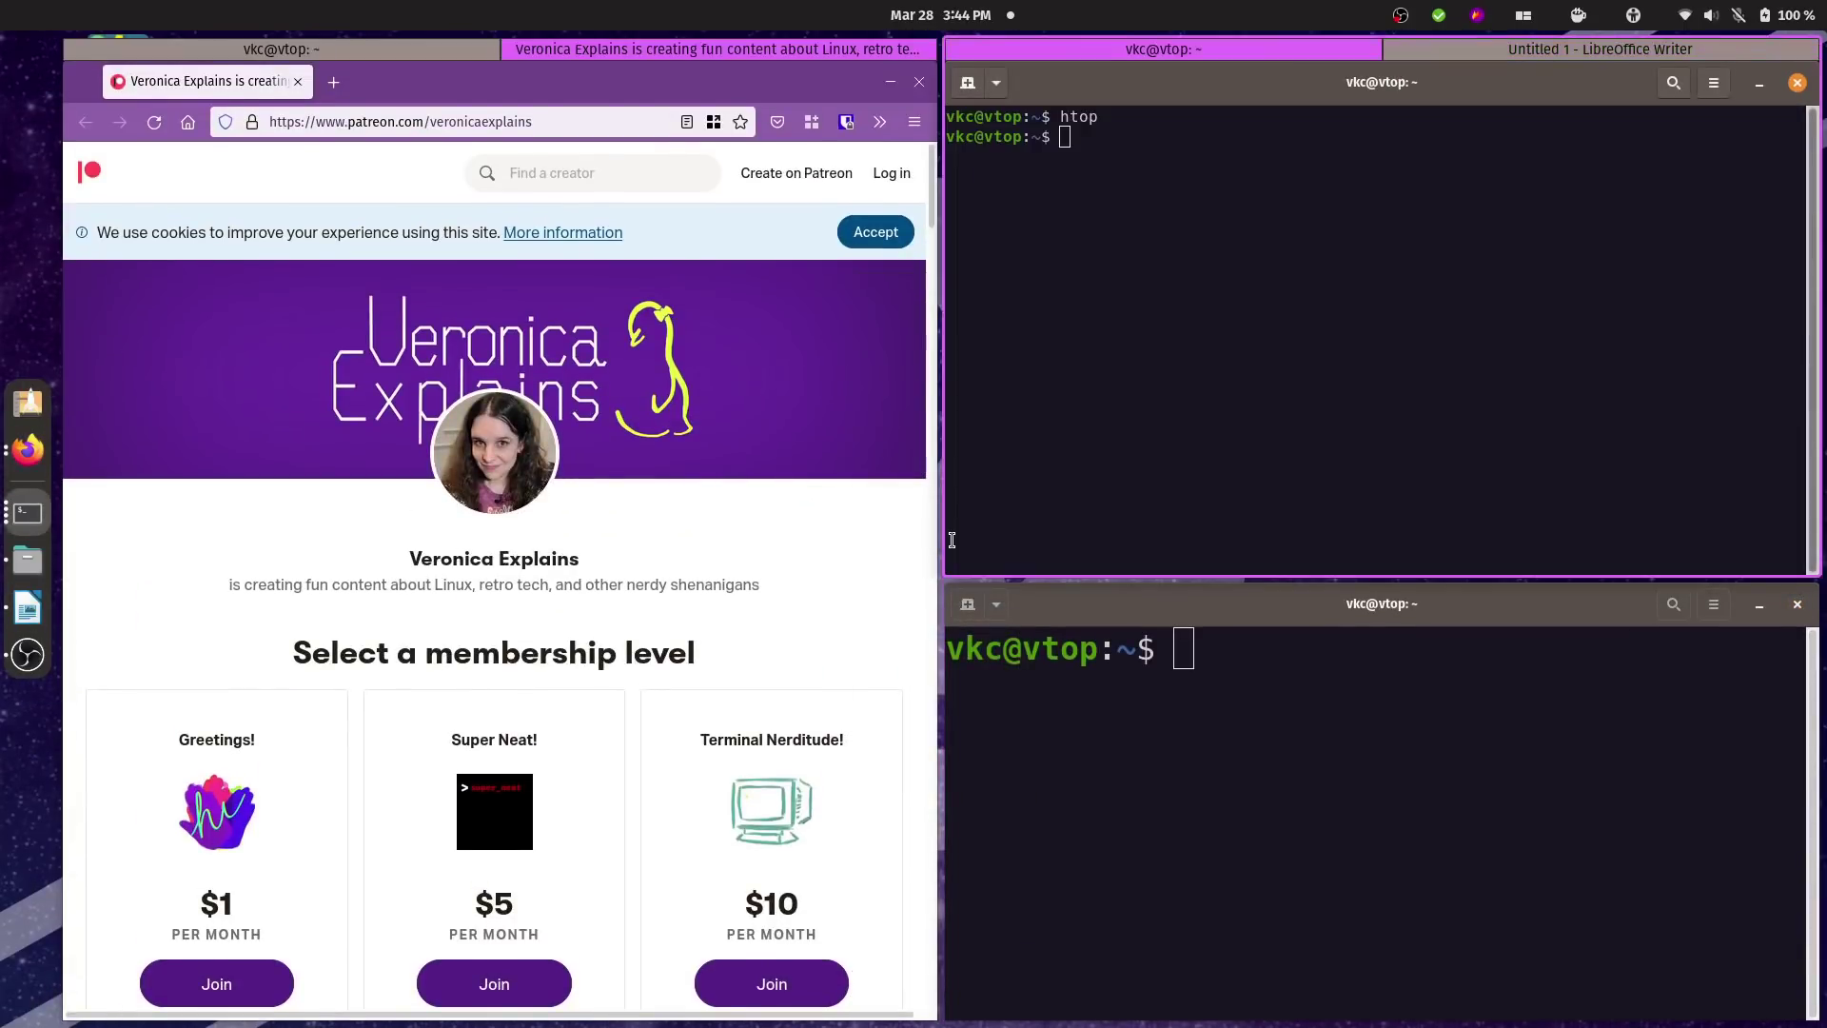
click(954, 597)
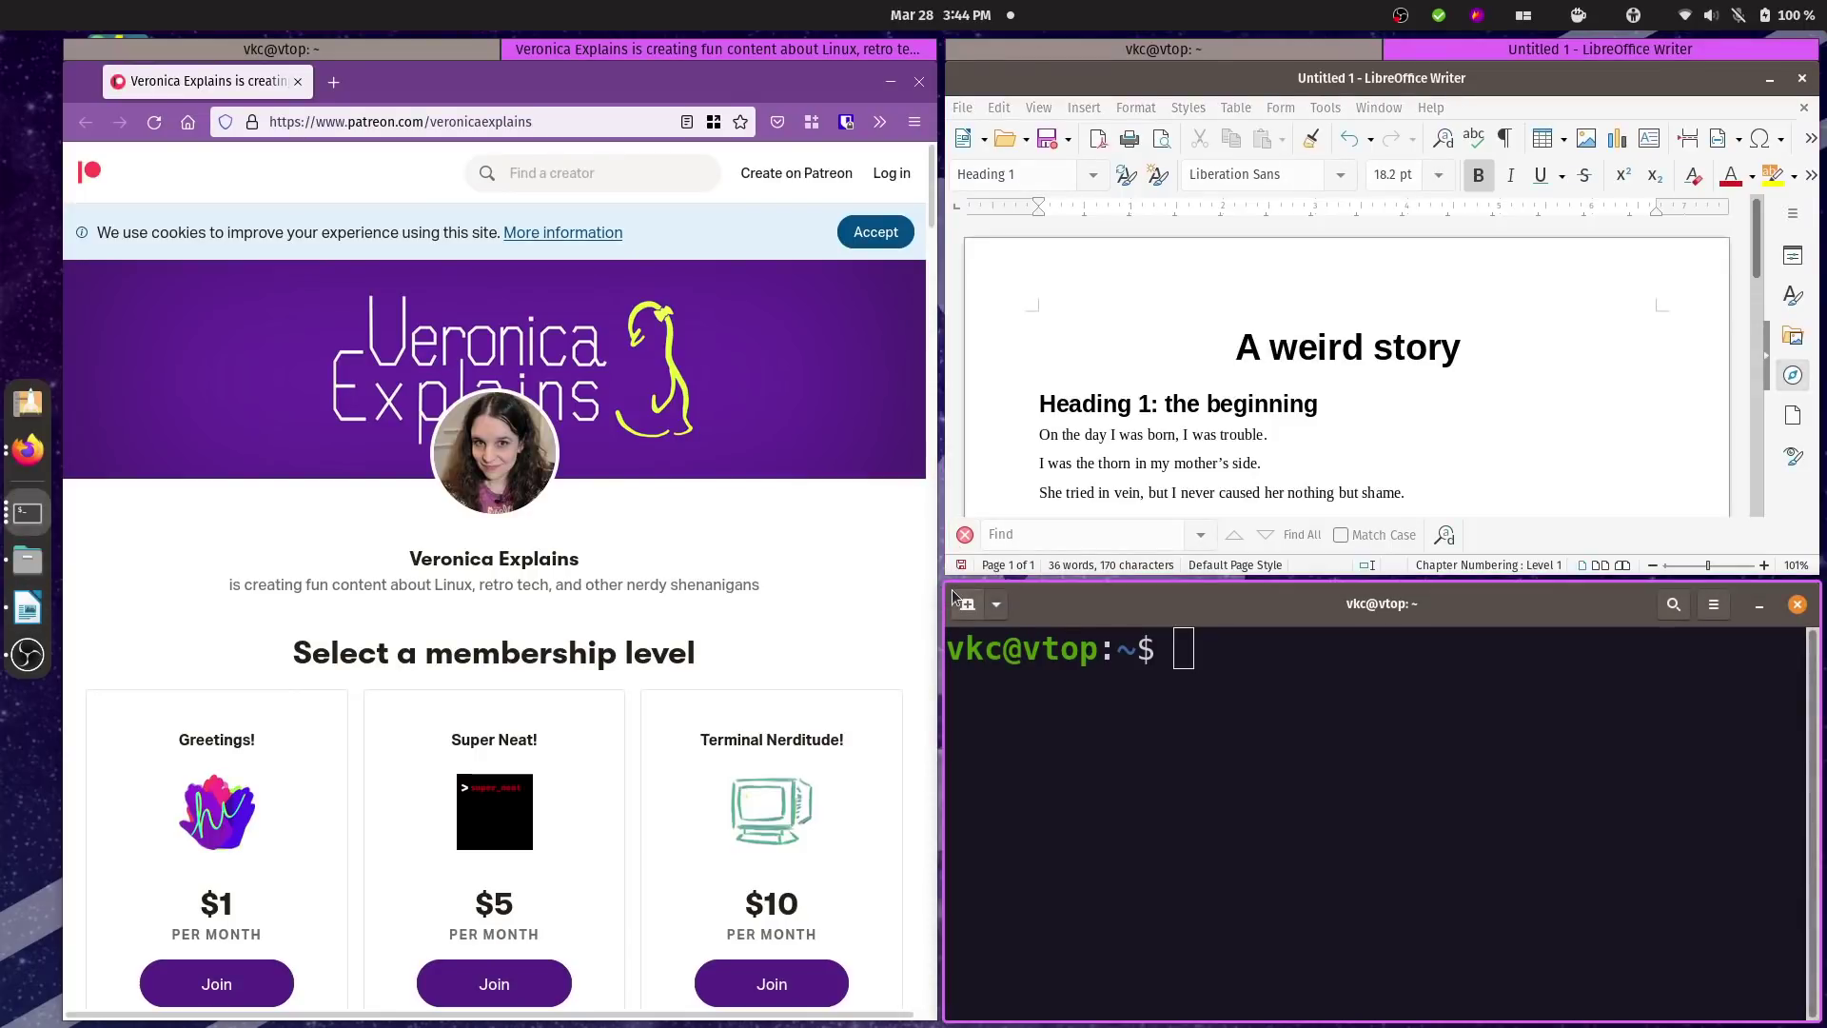
click(71, 74)
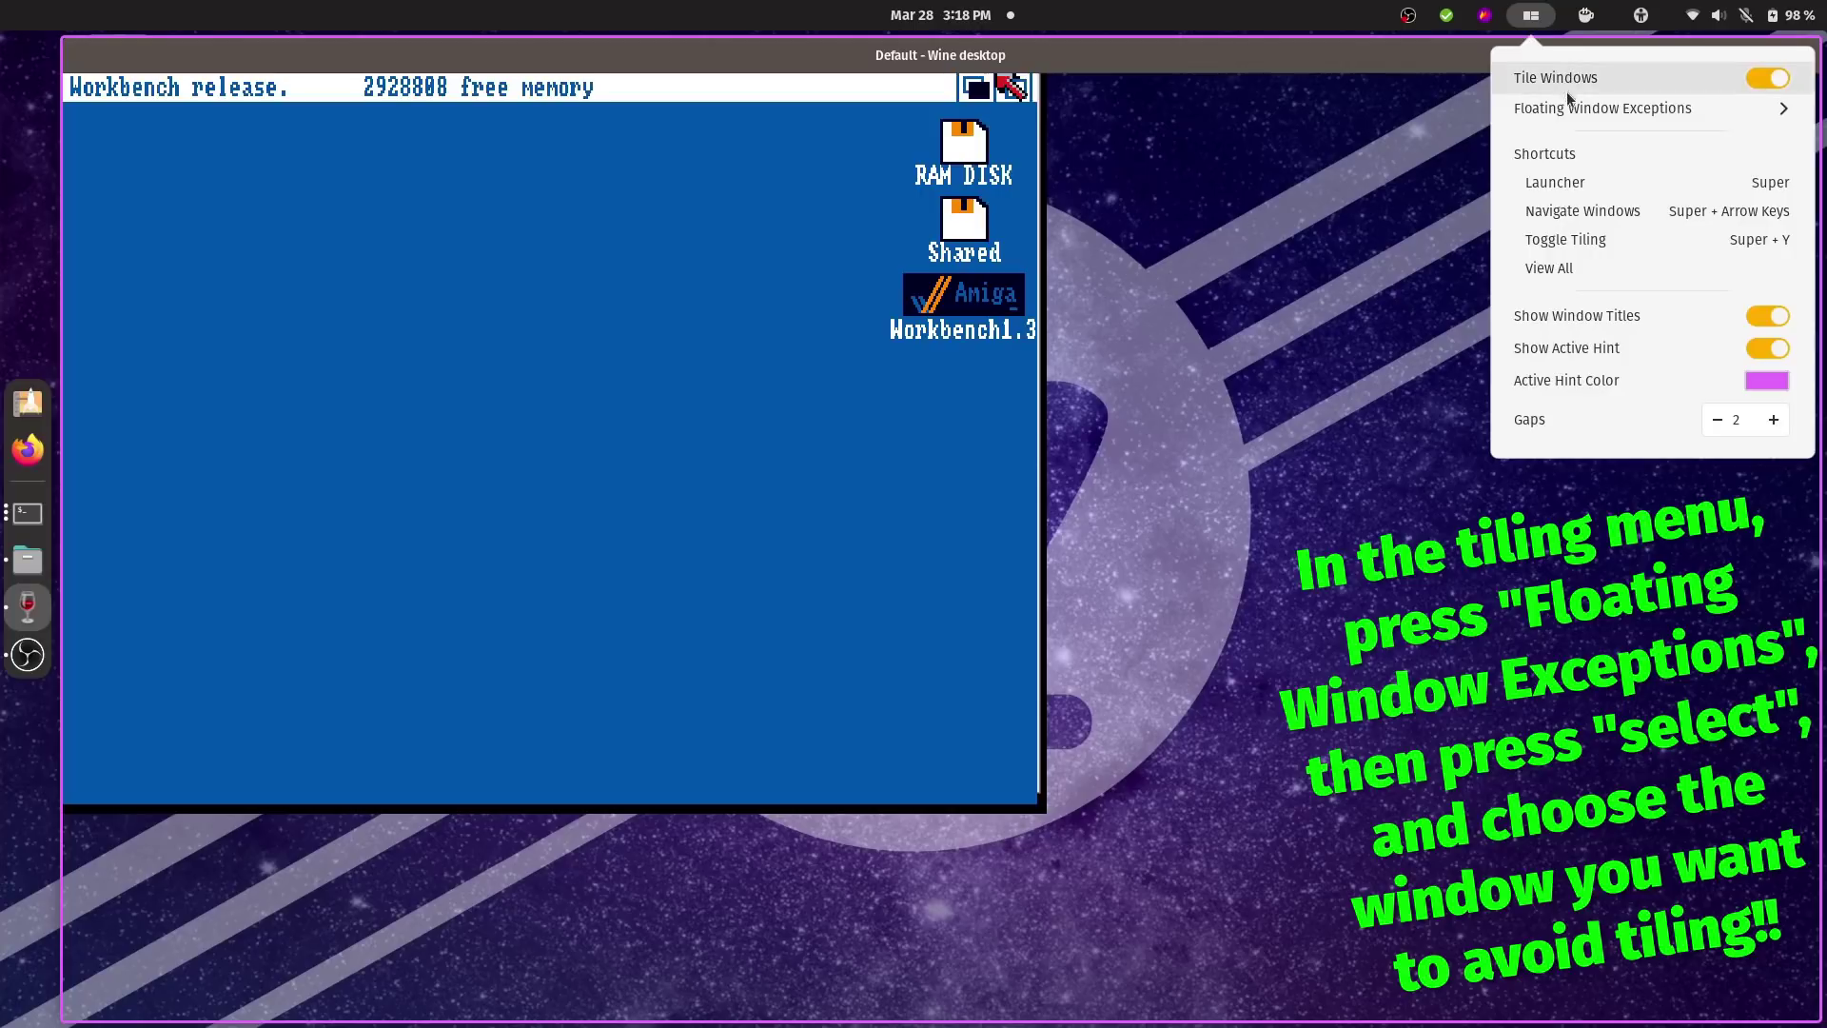
Add a floating exception for all of the Wine desktop's windows and drag it aside.
click(1568, 113)
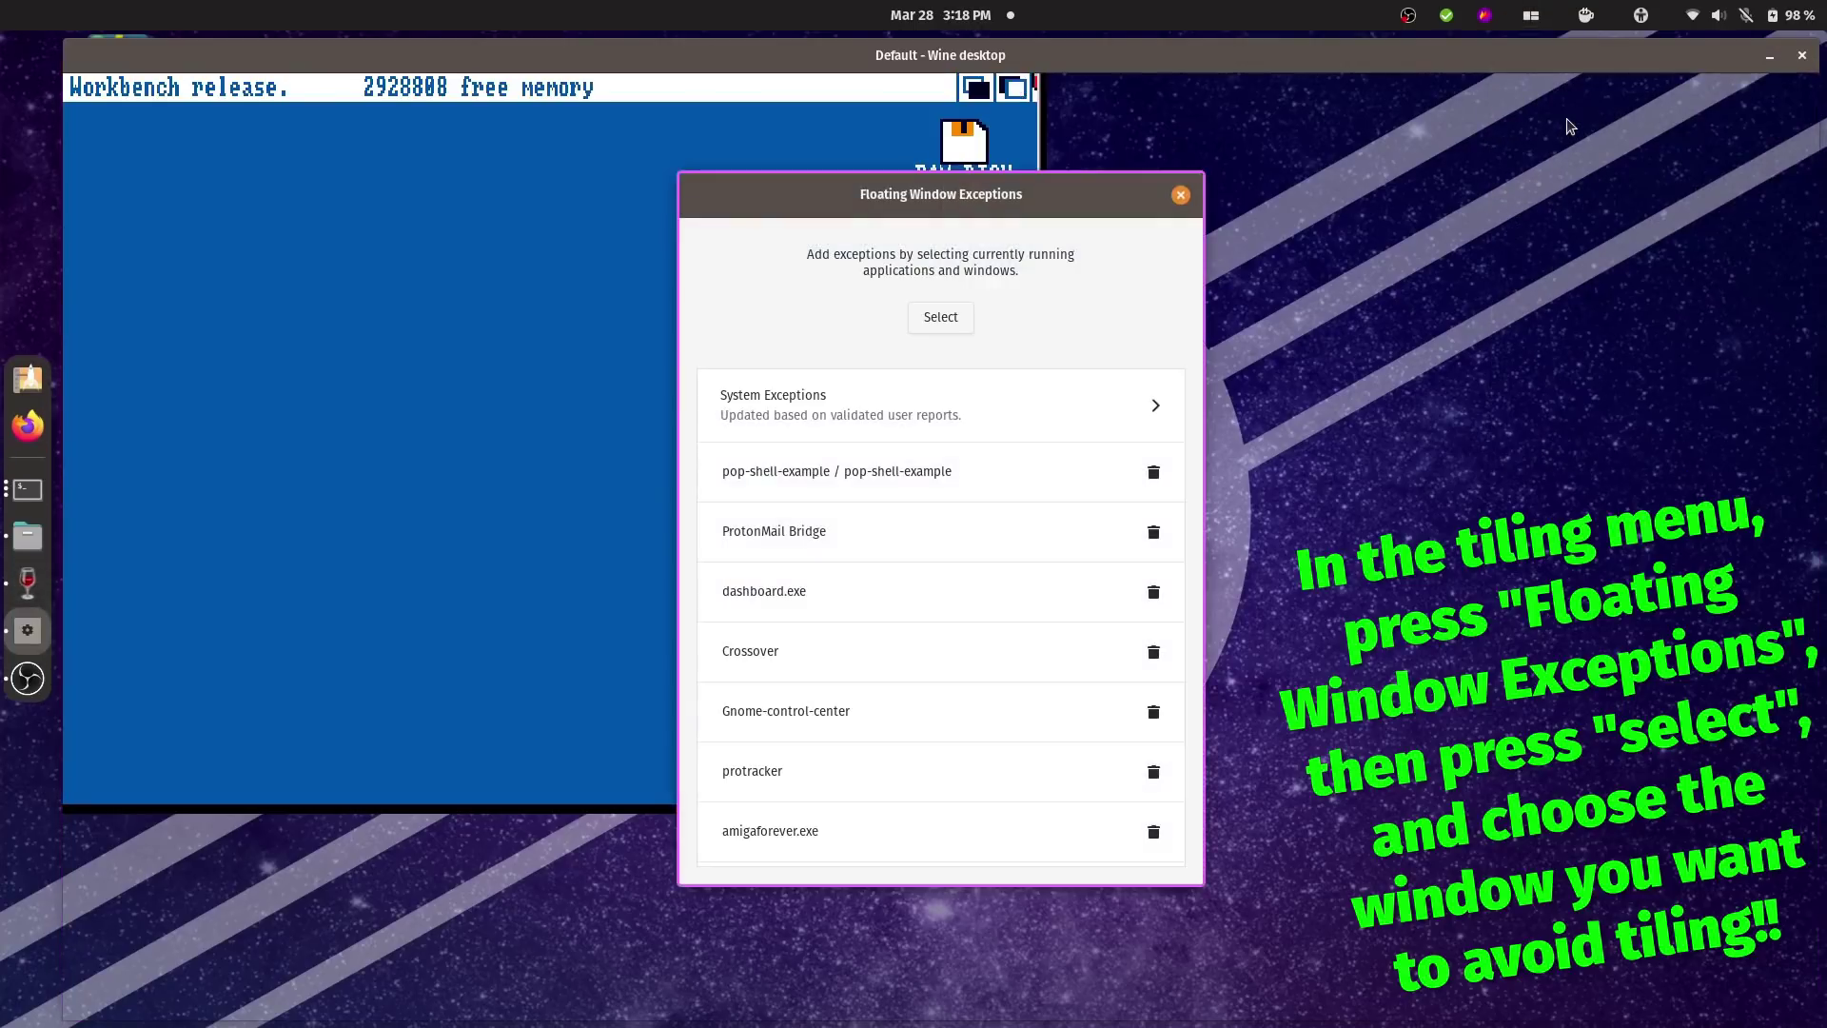
click(940, 317)
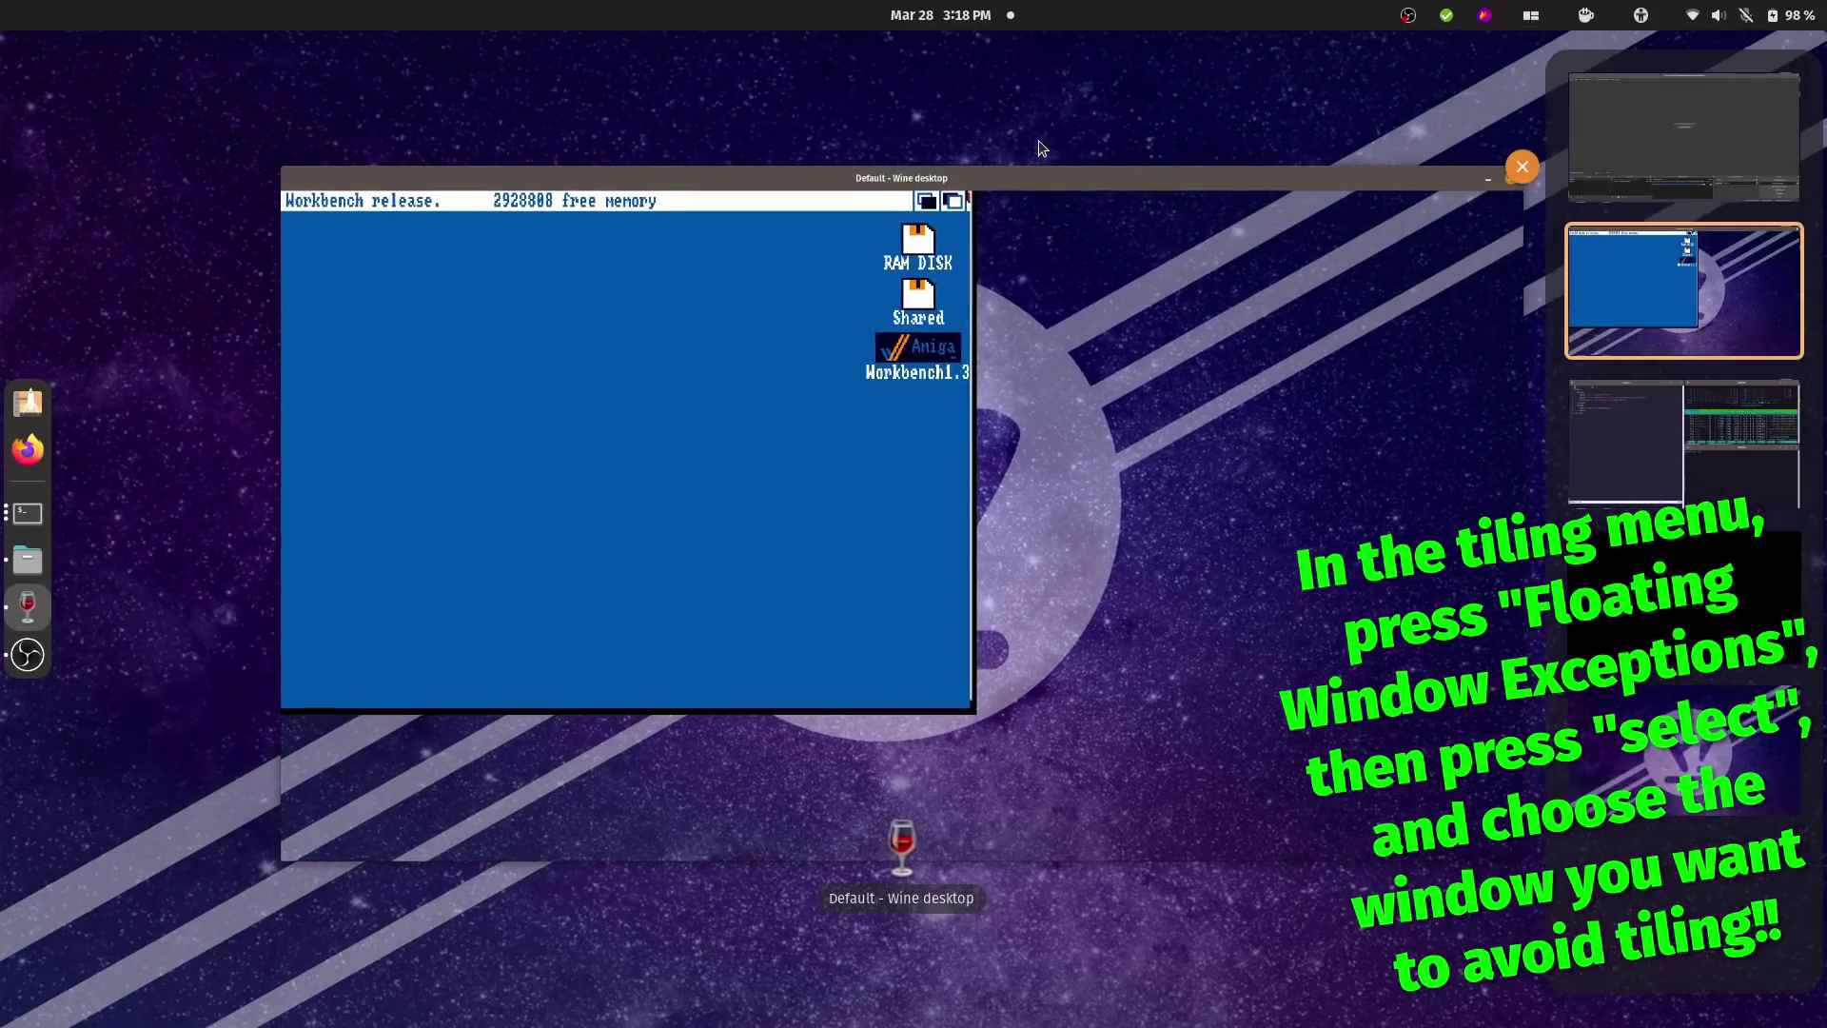
click(1032, 190)
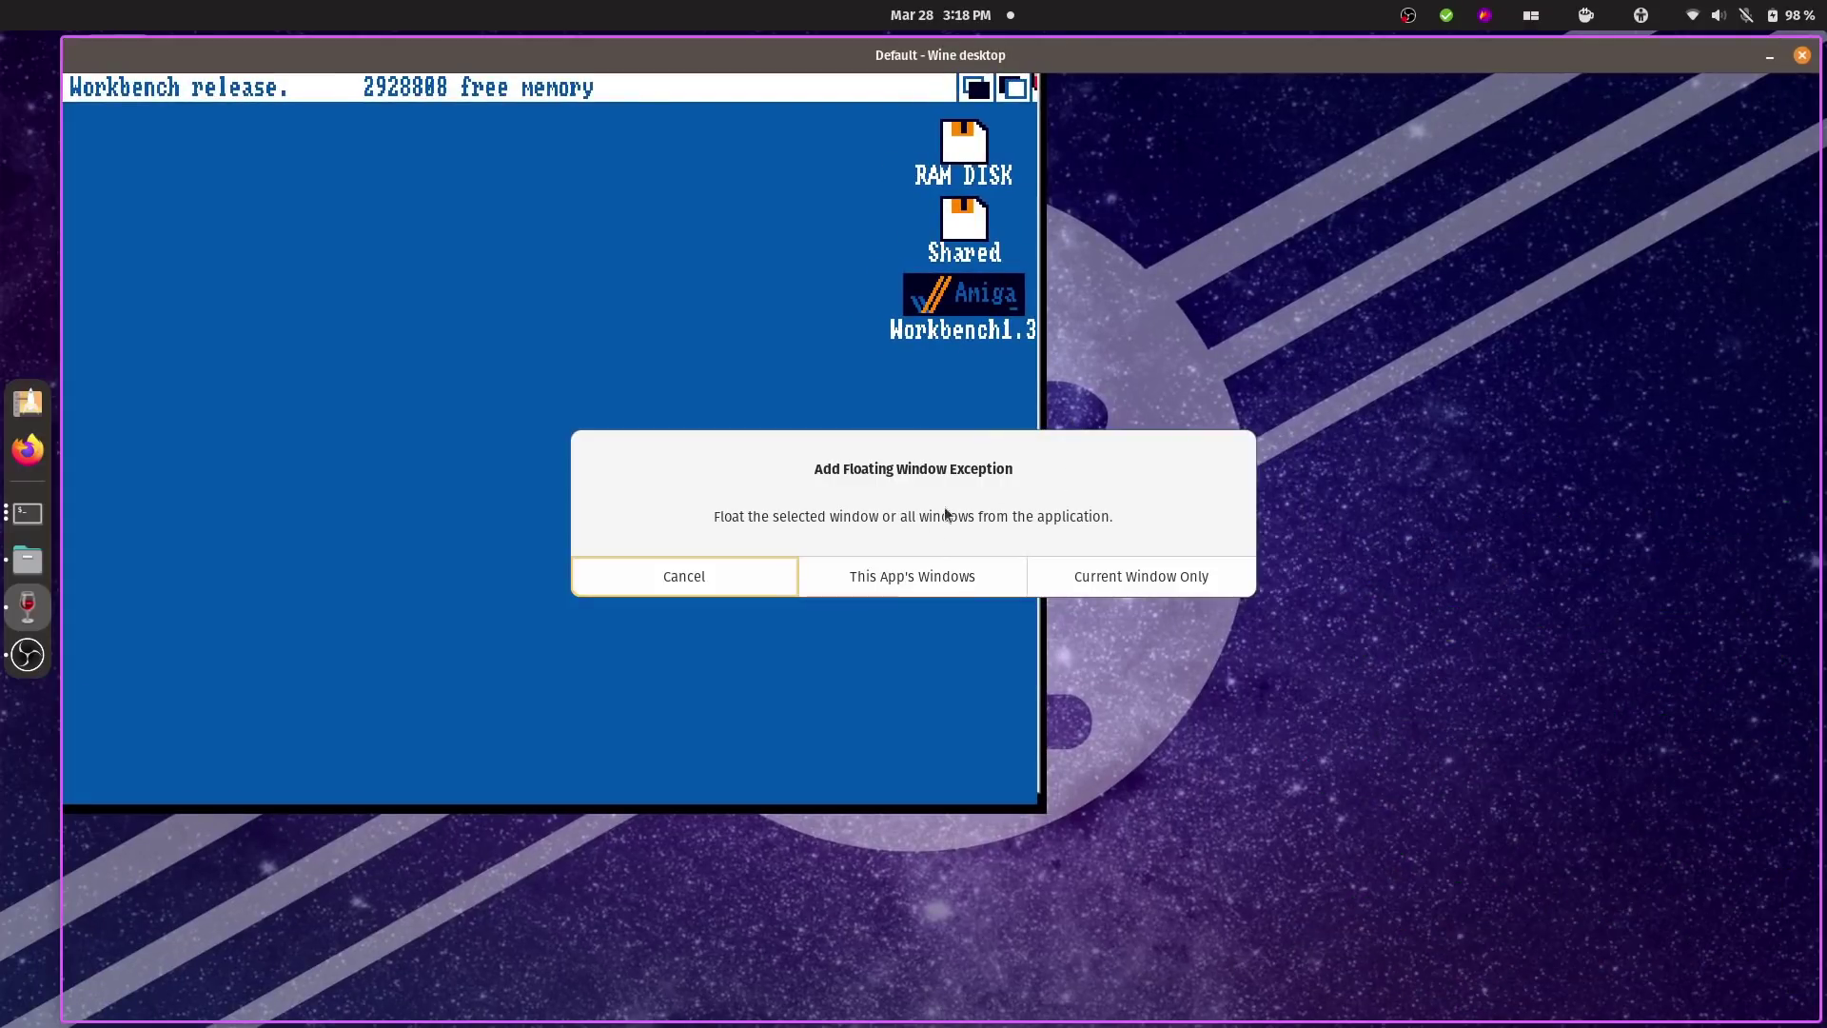
click(911, 578)
drag(496, 124, 455, 143)
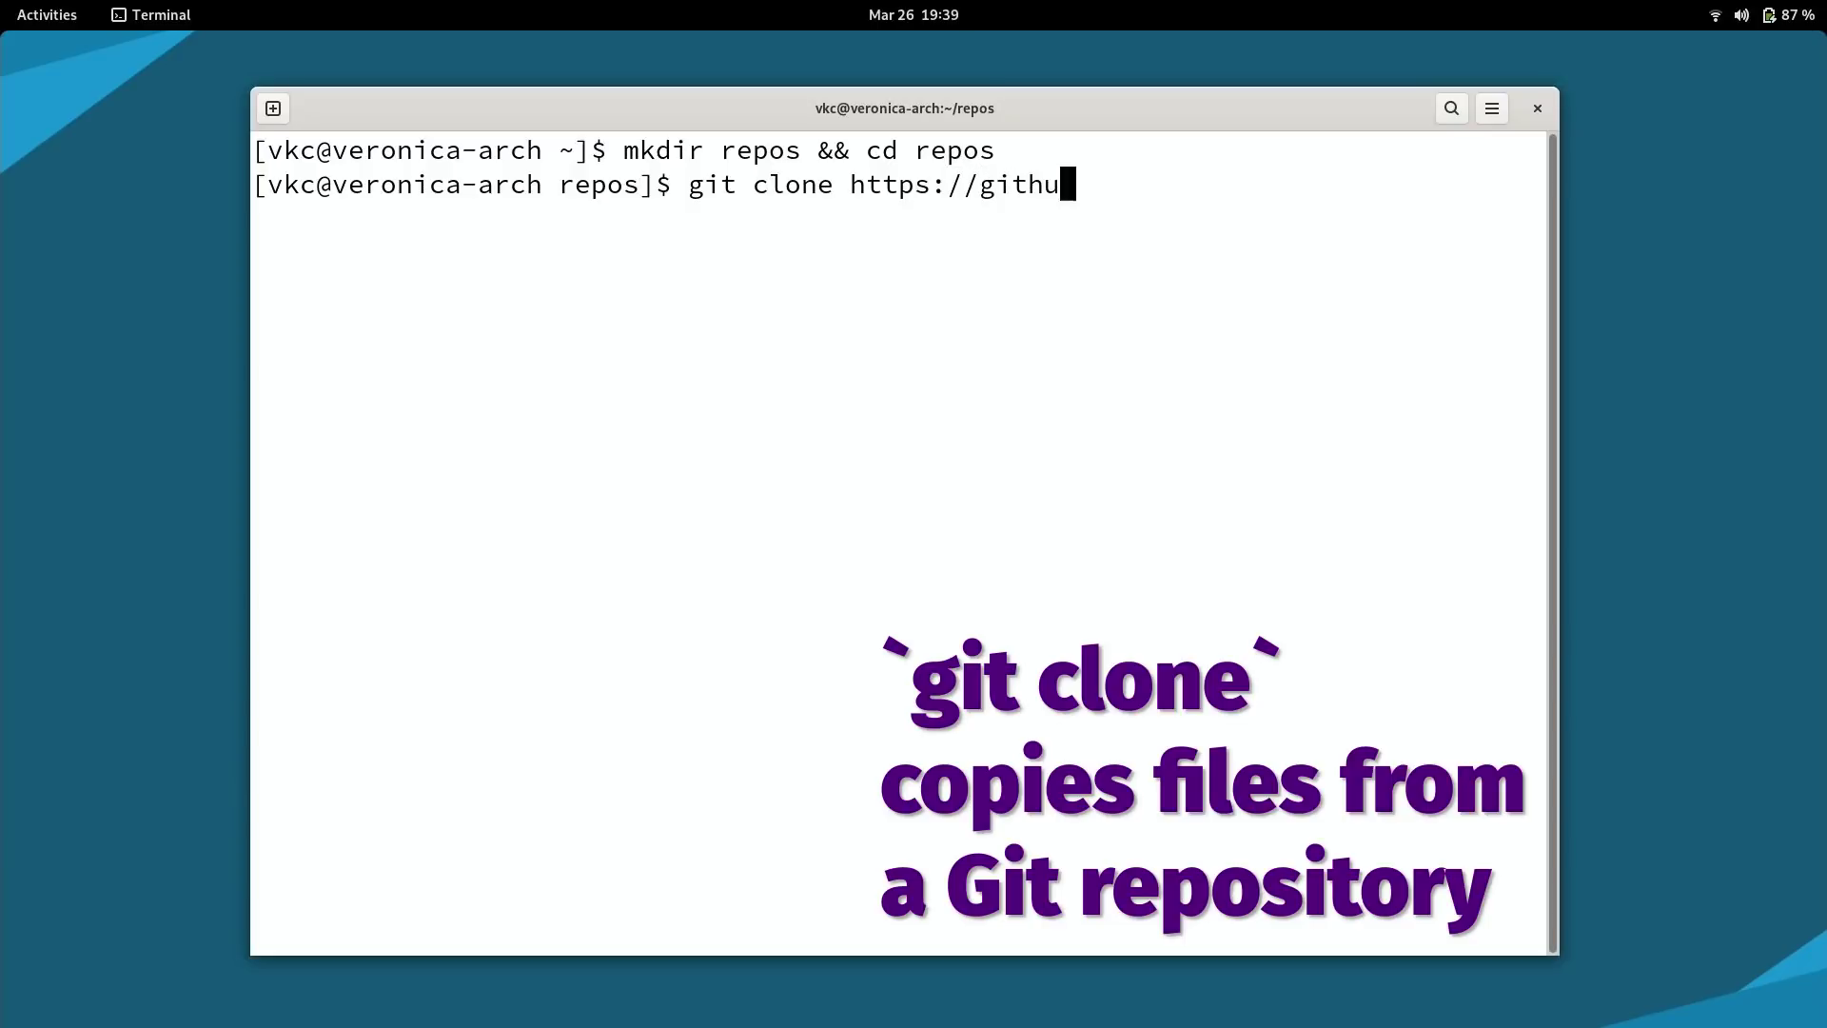
text(b.com/pop-os/shell.git)
key(Return)
text(cd shel)
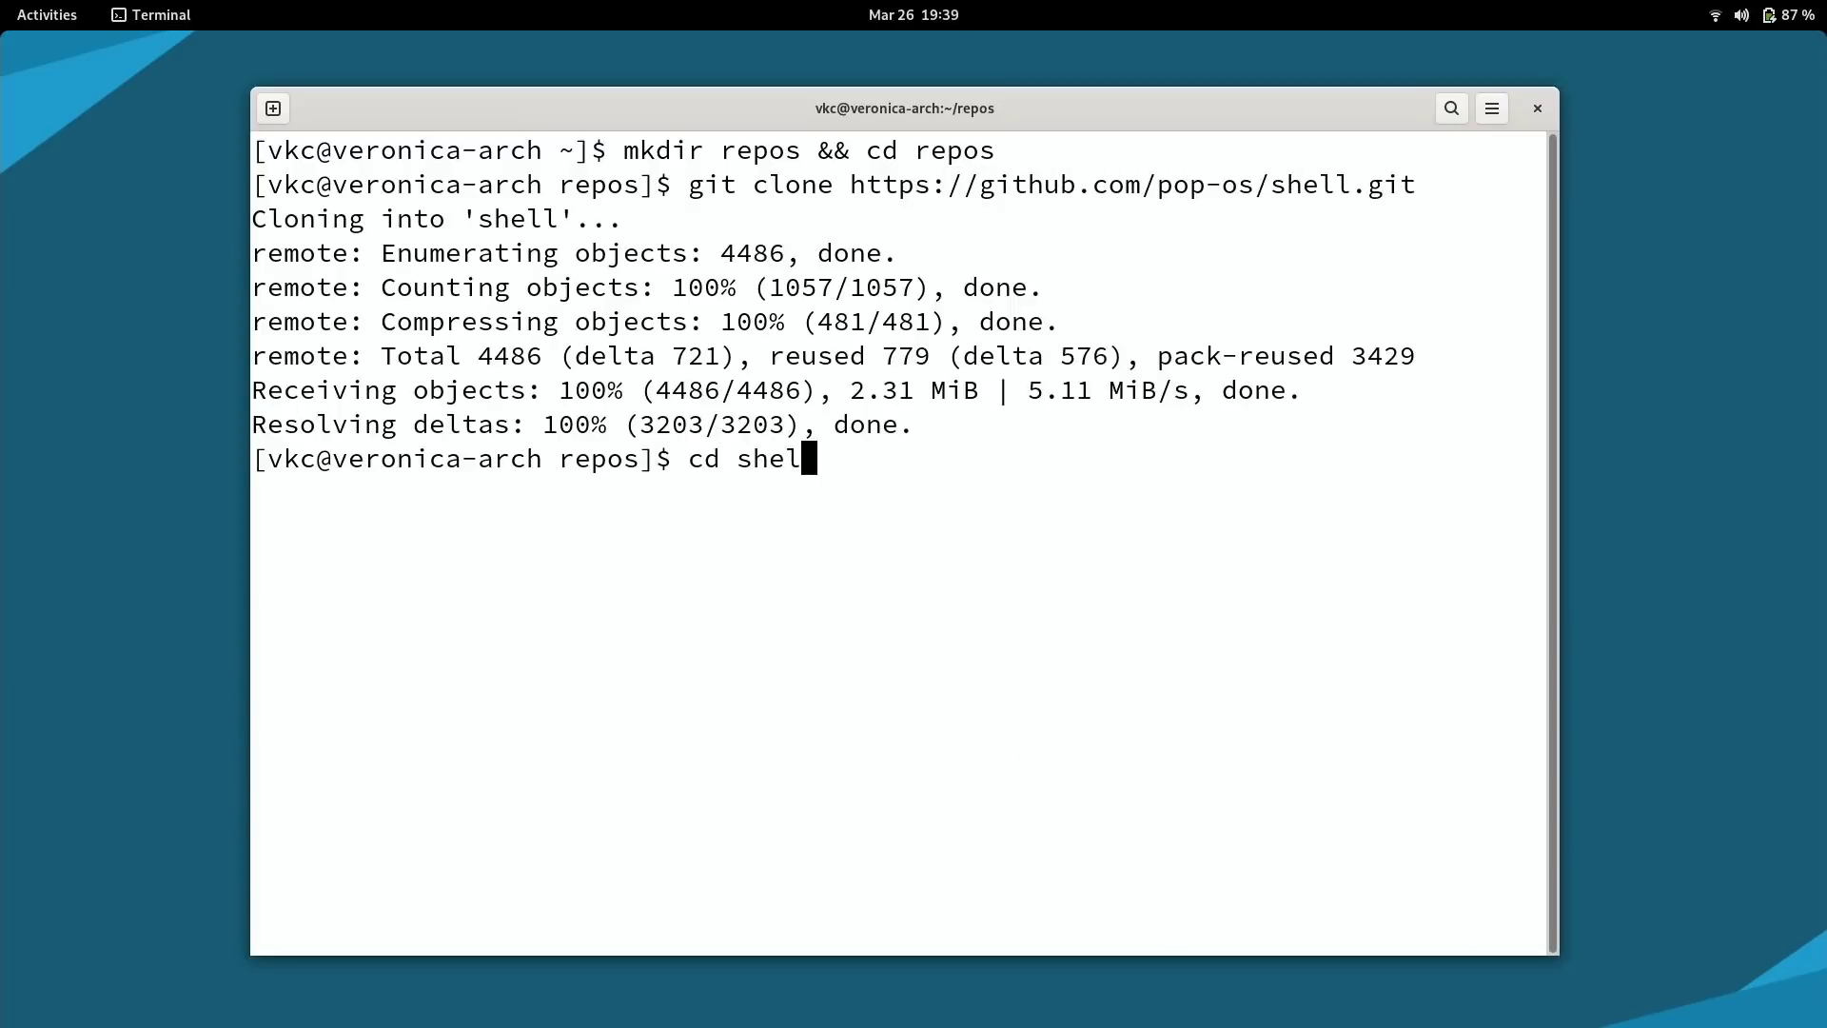
text(l)
key(Return)
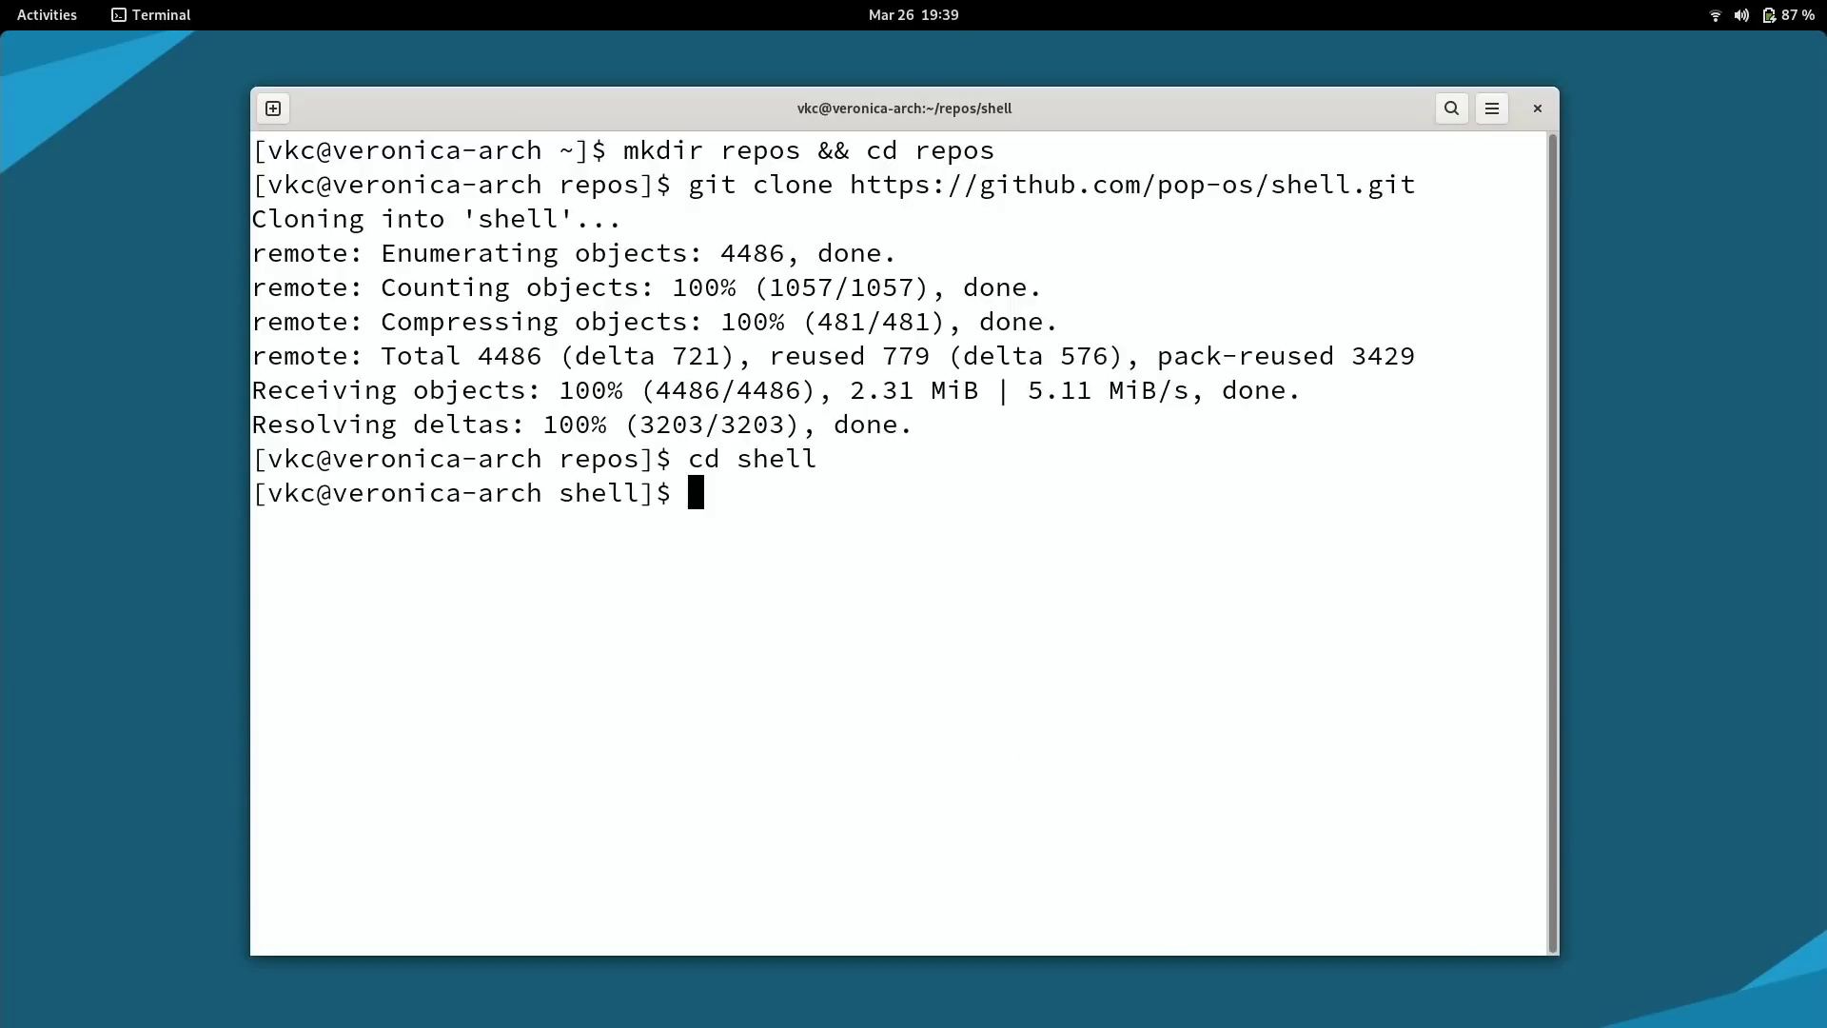
Run make local-install and answer y to override the default shortcuts.
key(ctrl+l)
text(make local-in)
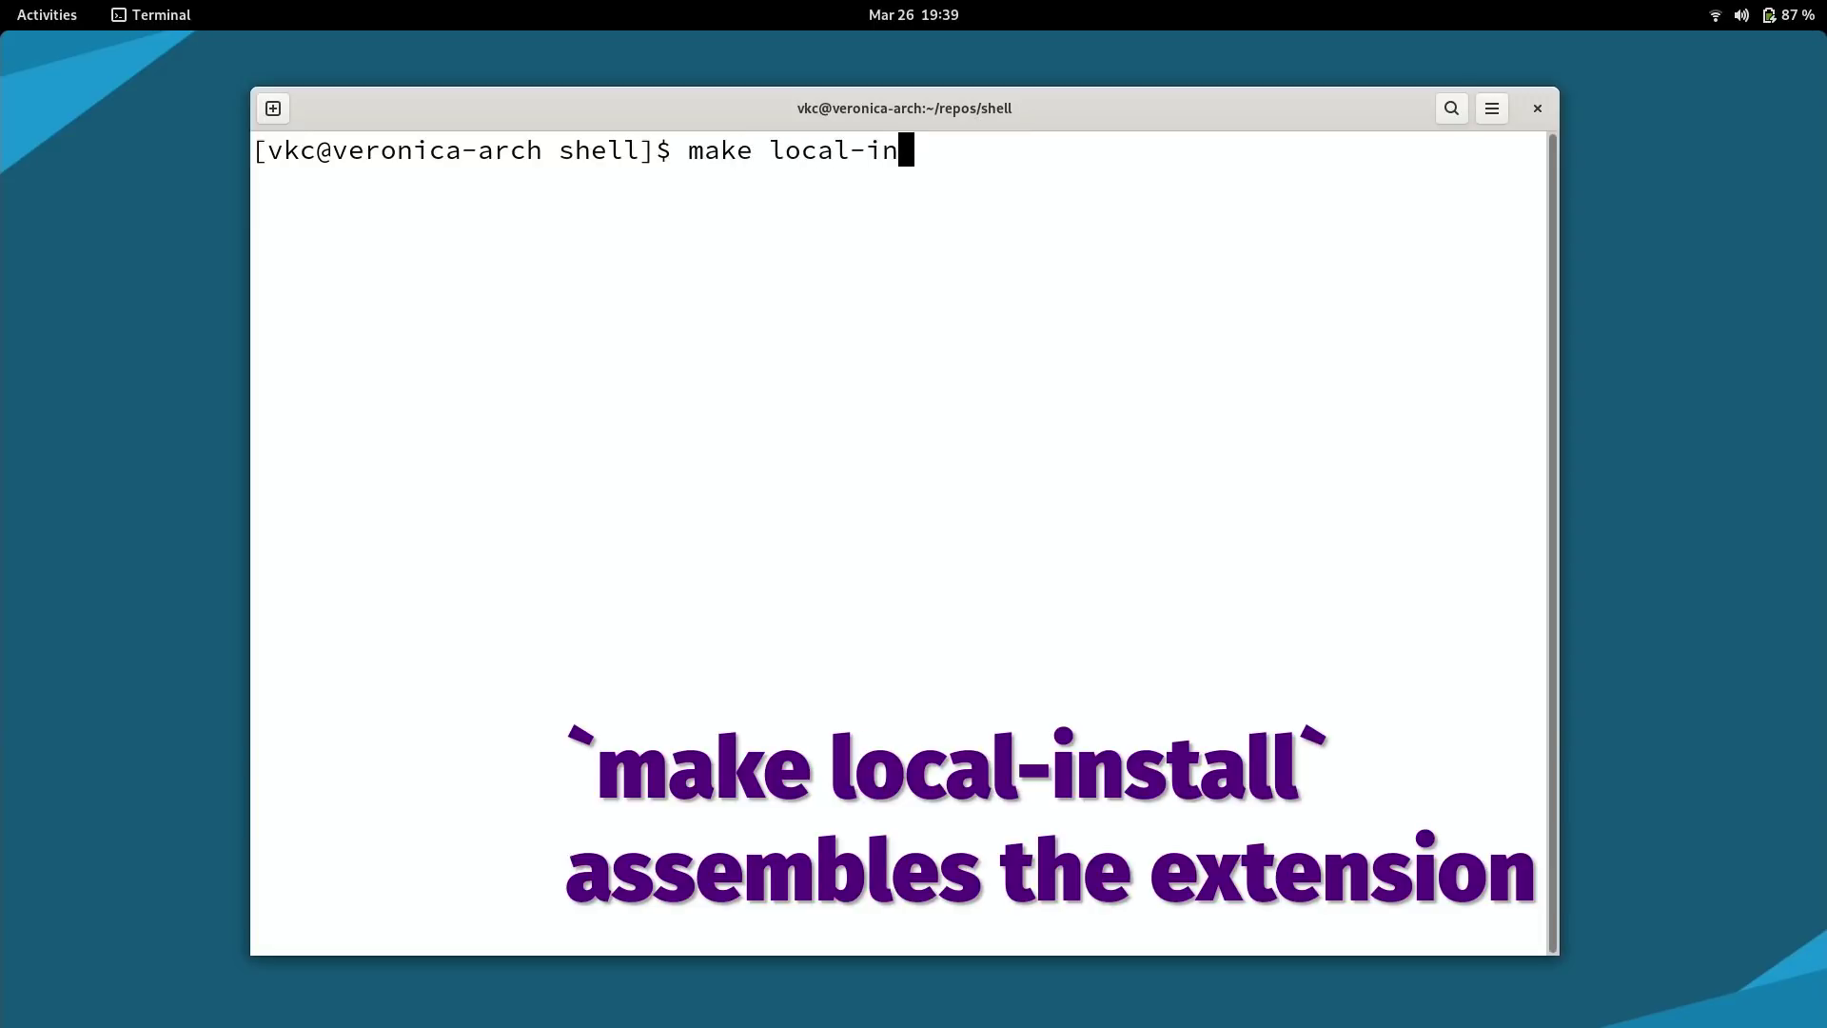
text(stall)
key(Return)
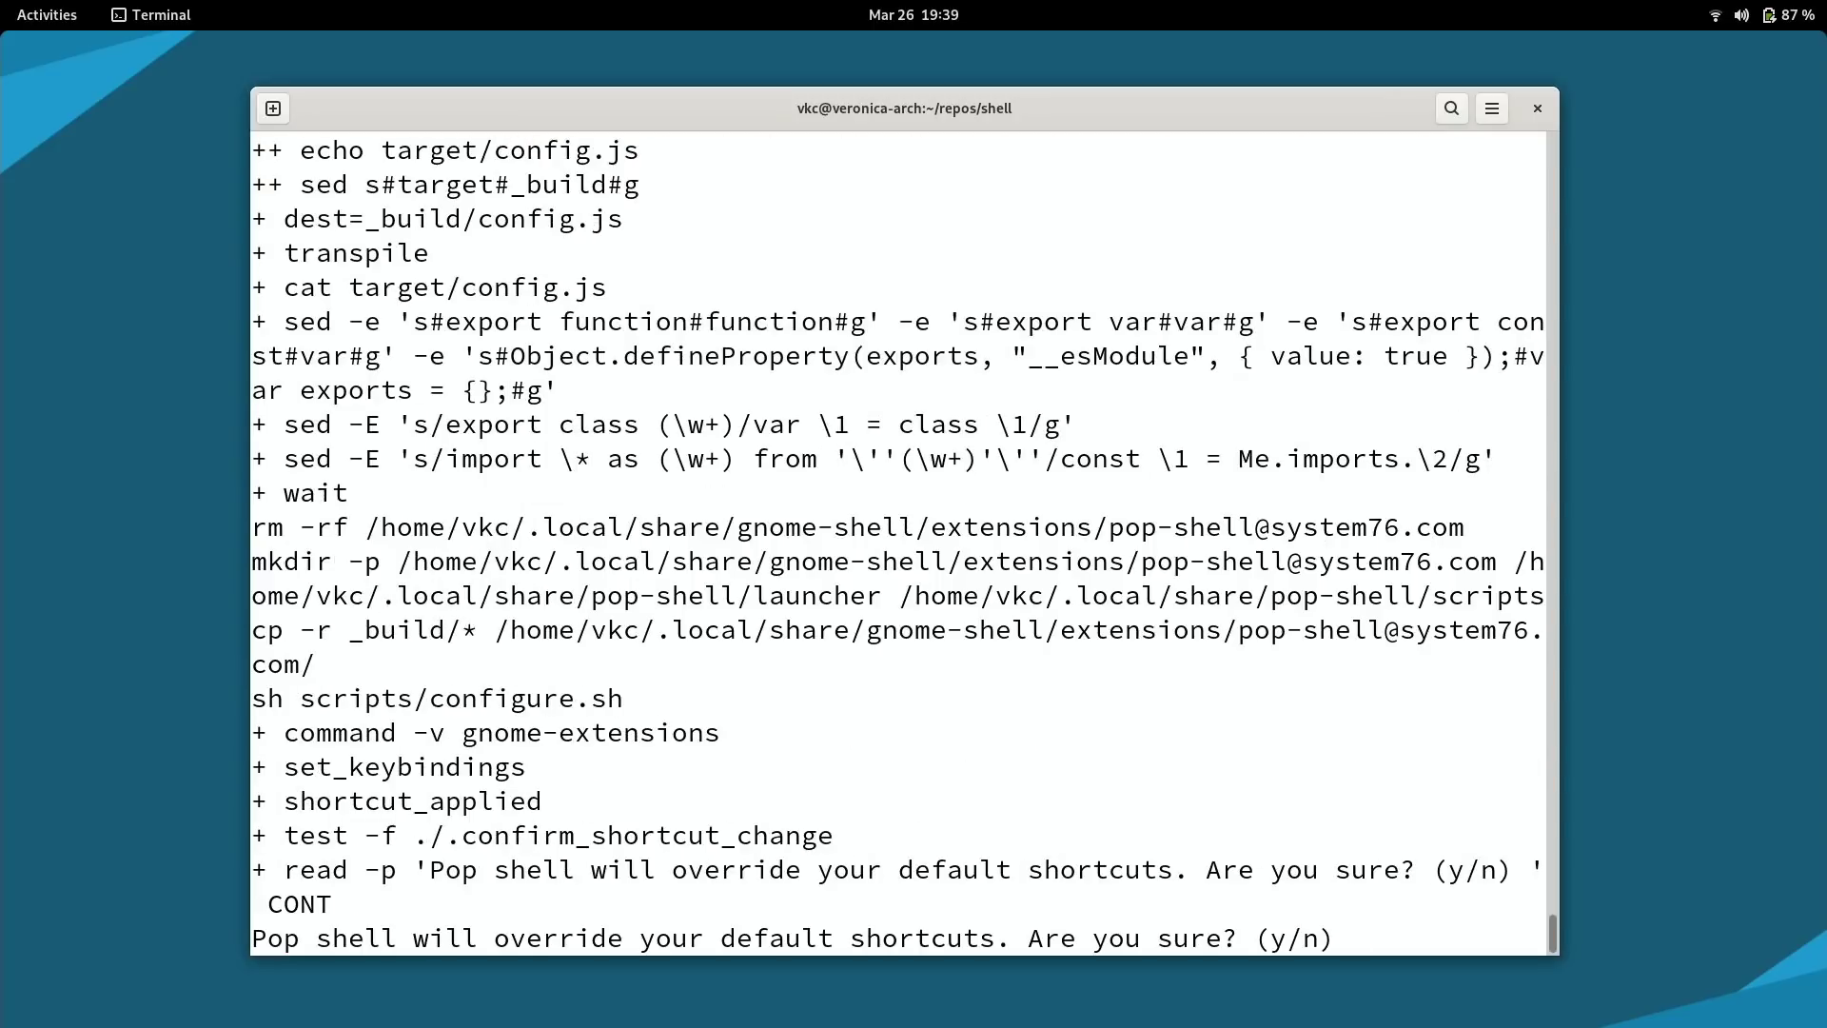
text(y)
key(Return)
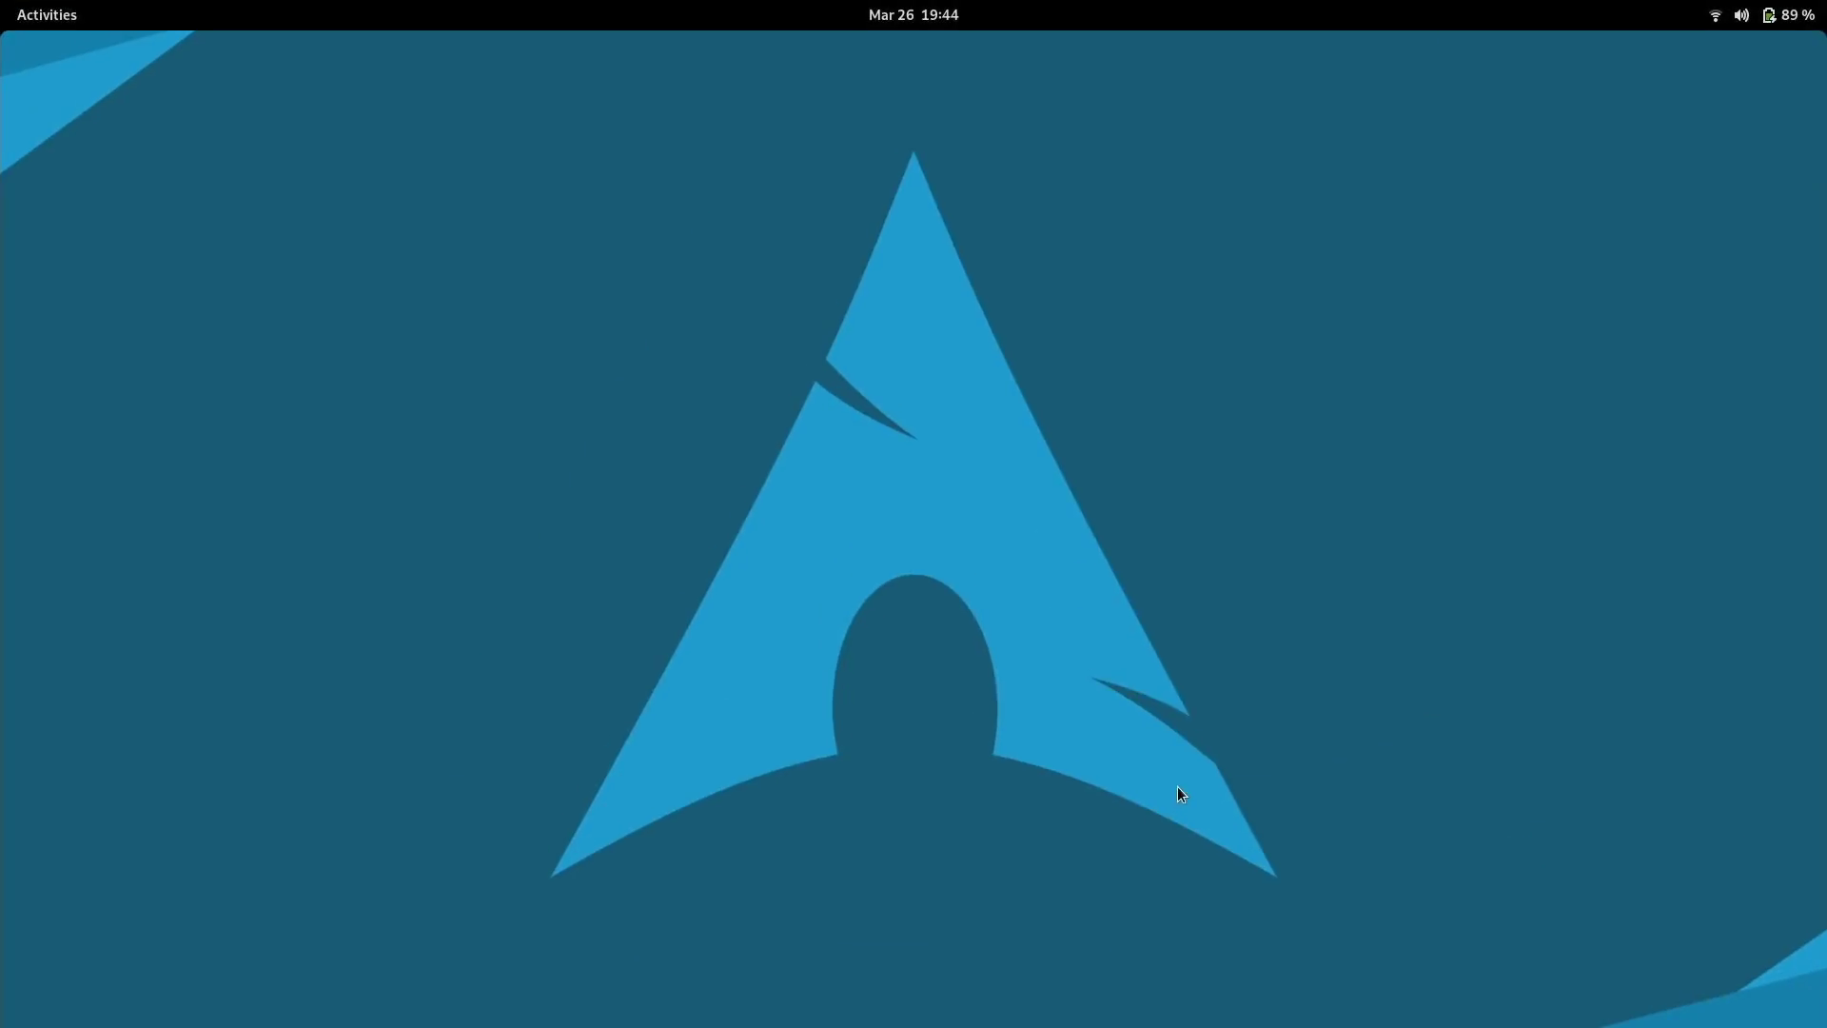
Launch the Extensions app from an Activities search and enable Pop Shell.
key(super)
text(p)
key(BackSpace)
text(exten)
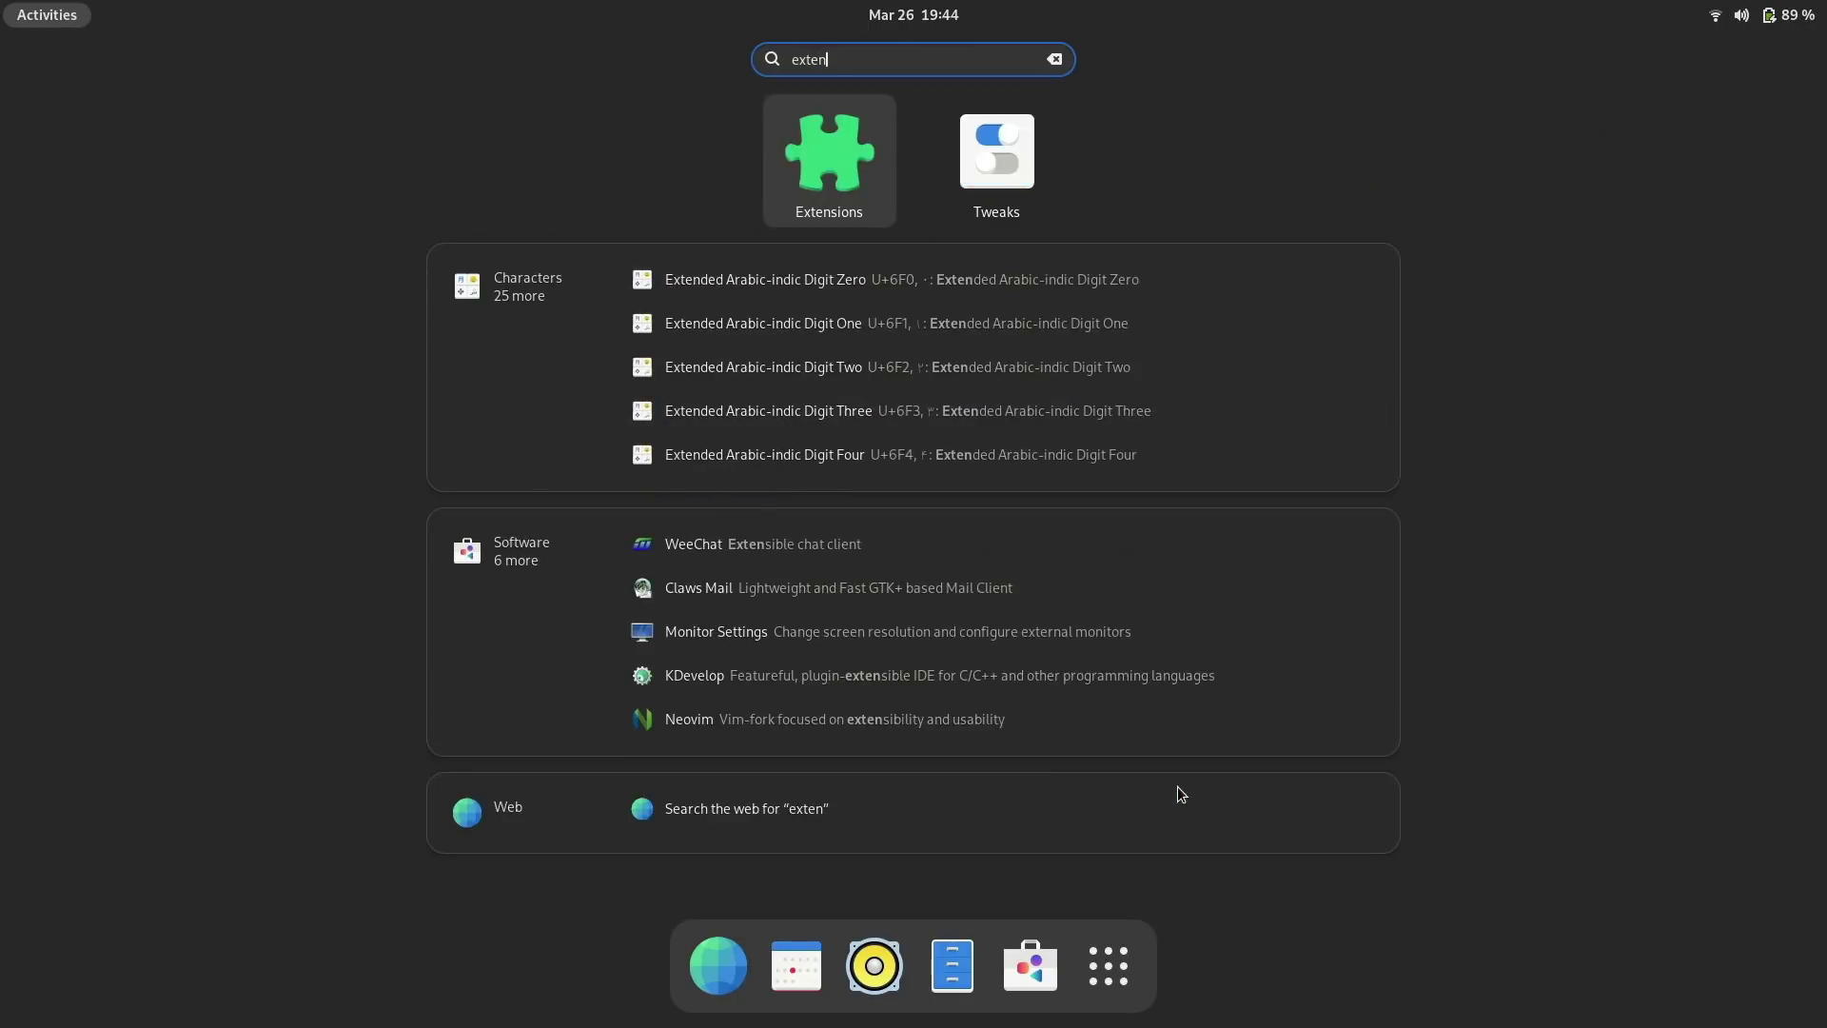
key(Return)
click(770, 190)
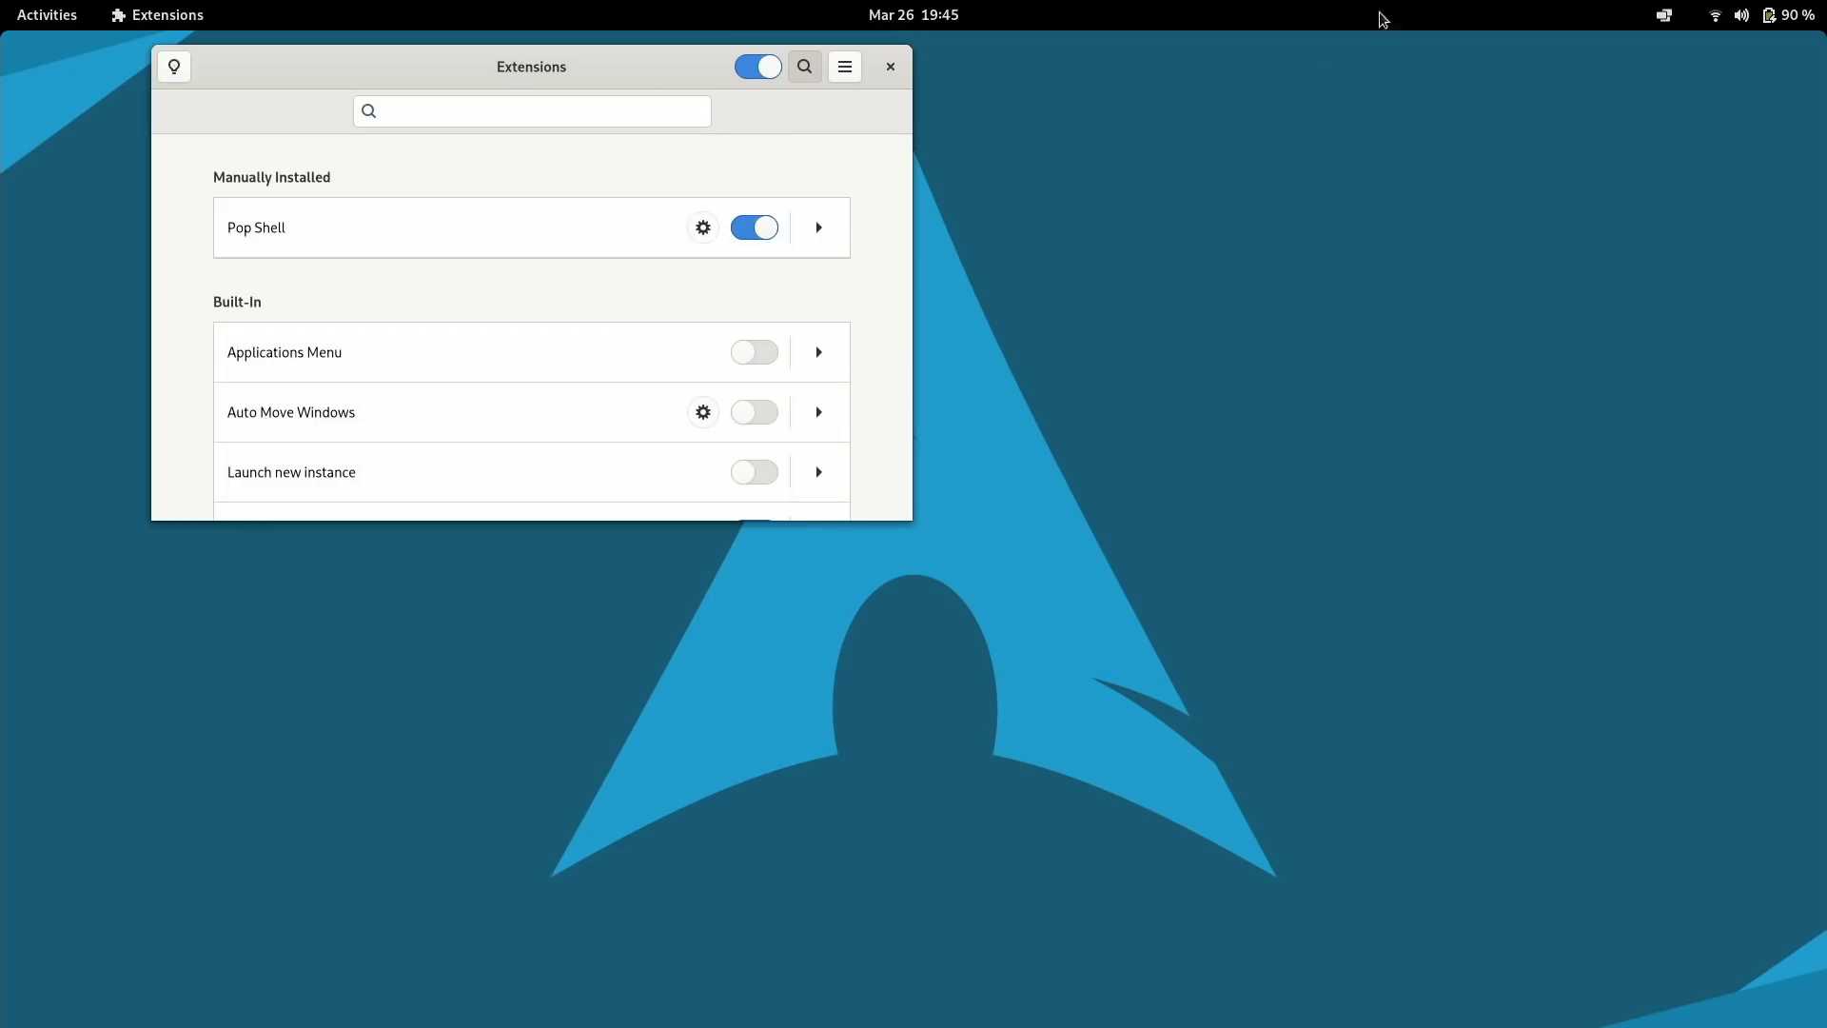
Turn on Tile Windows in the Pop Shell tray menu so the Extensions window fills the screen.
click(1660, 15)
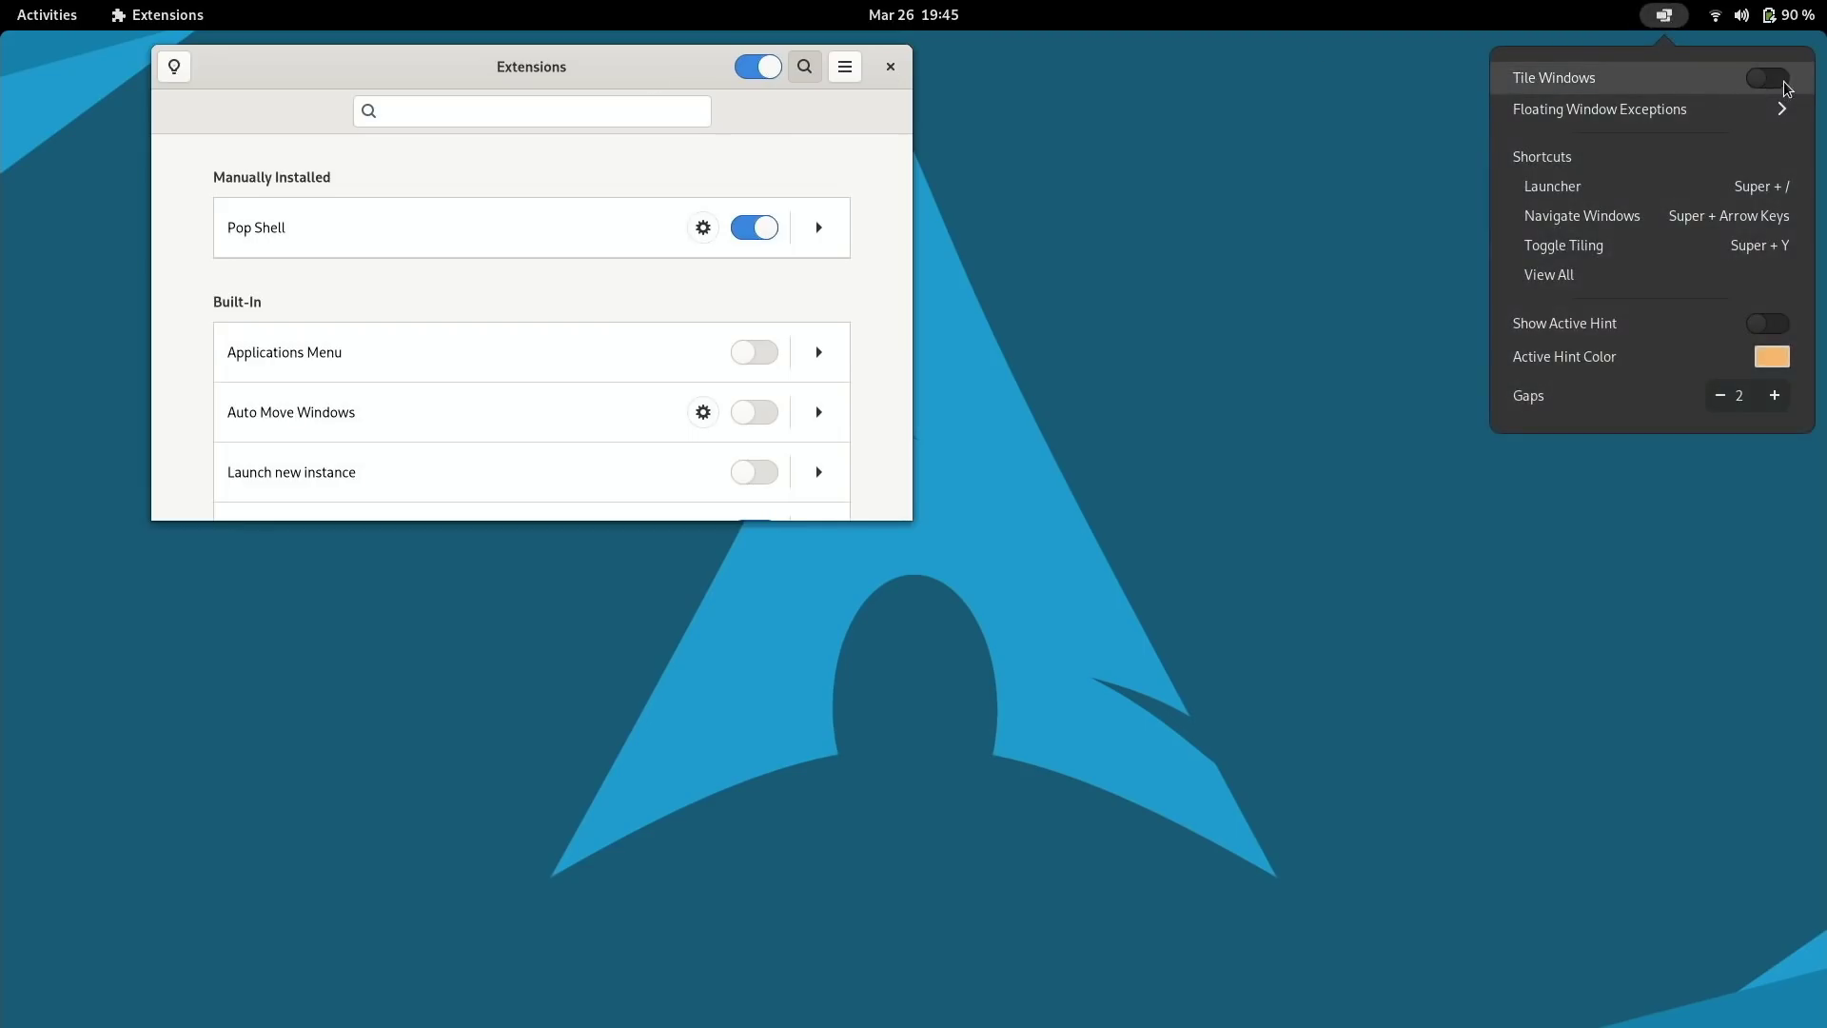
click(1785, 82)
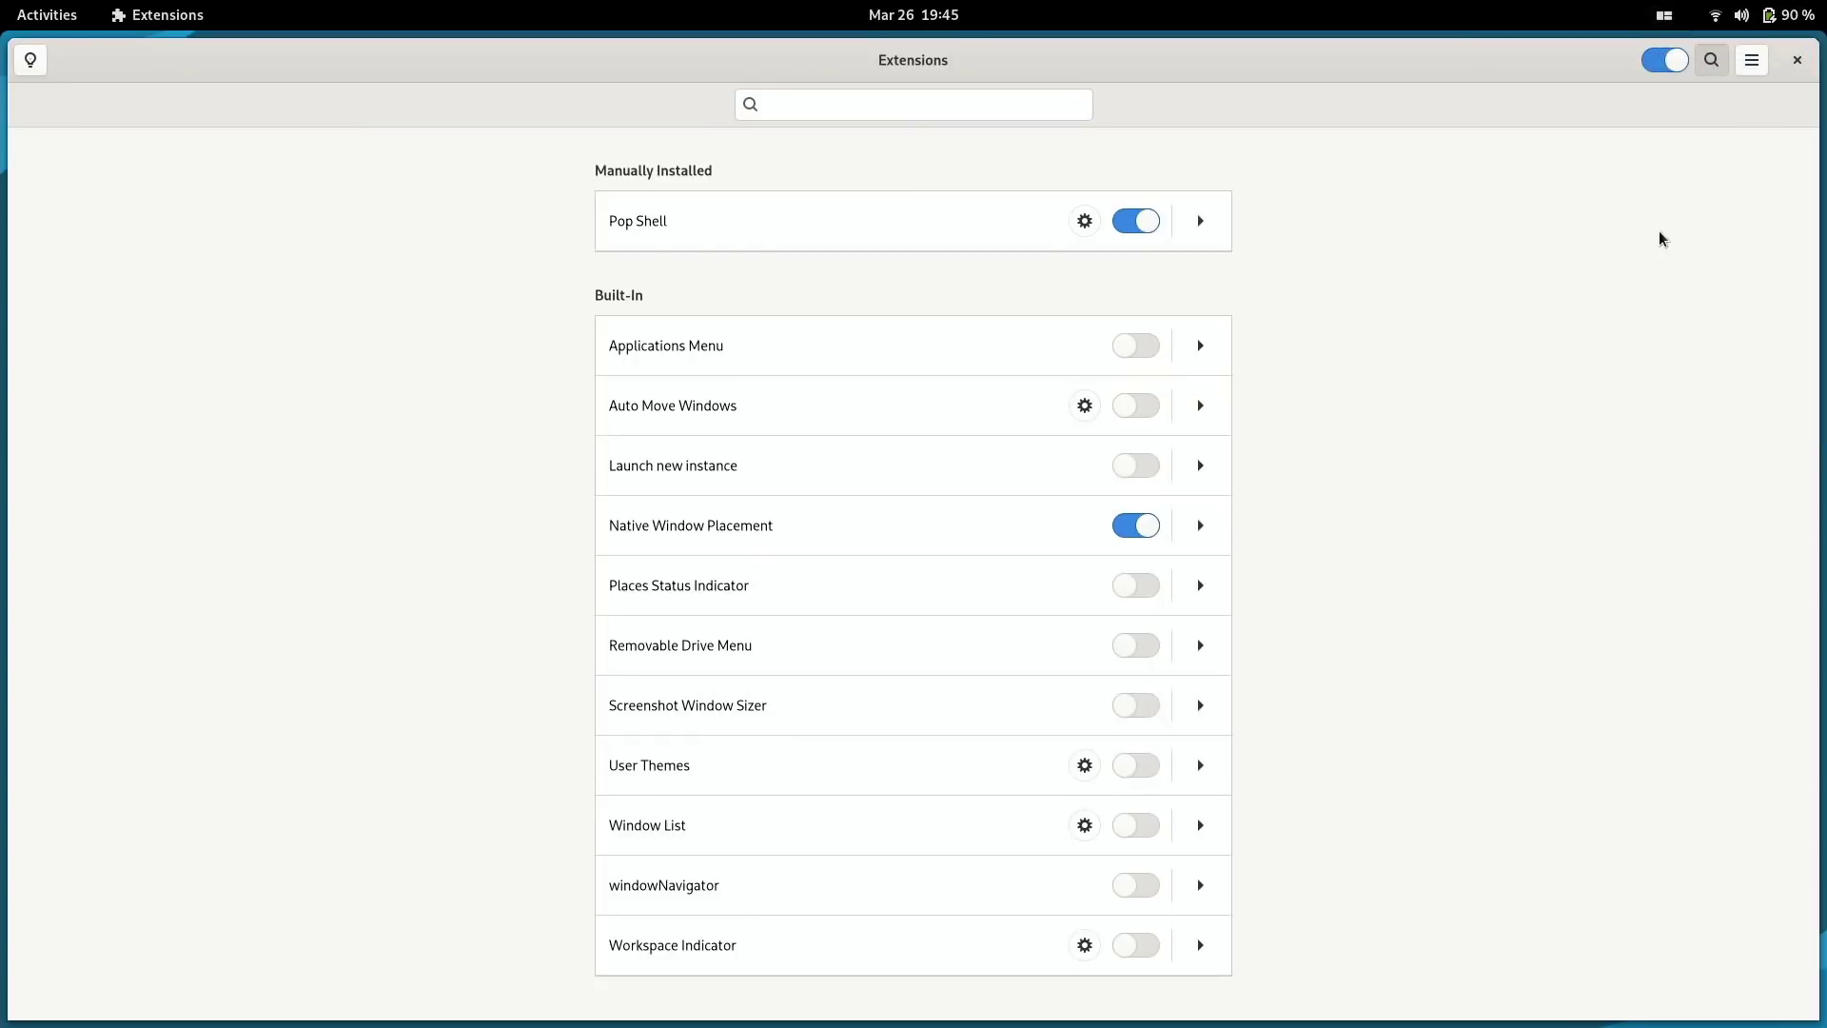
key(super)
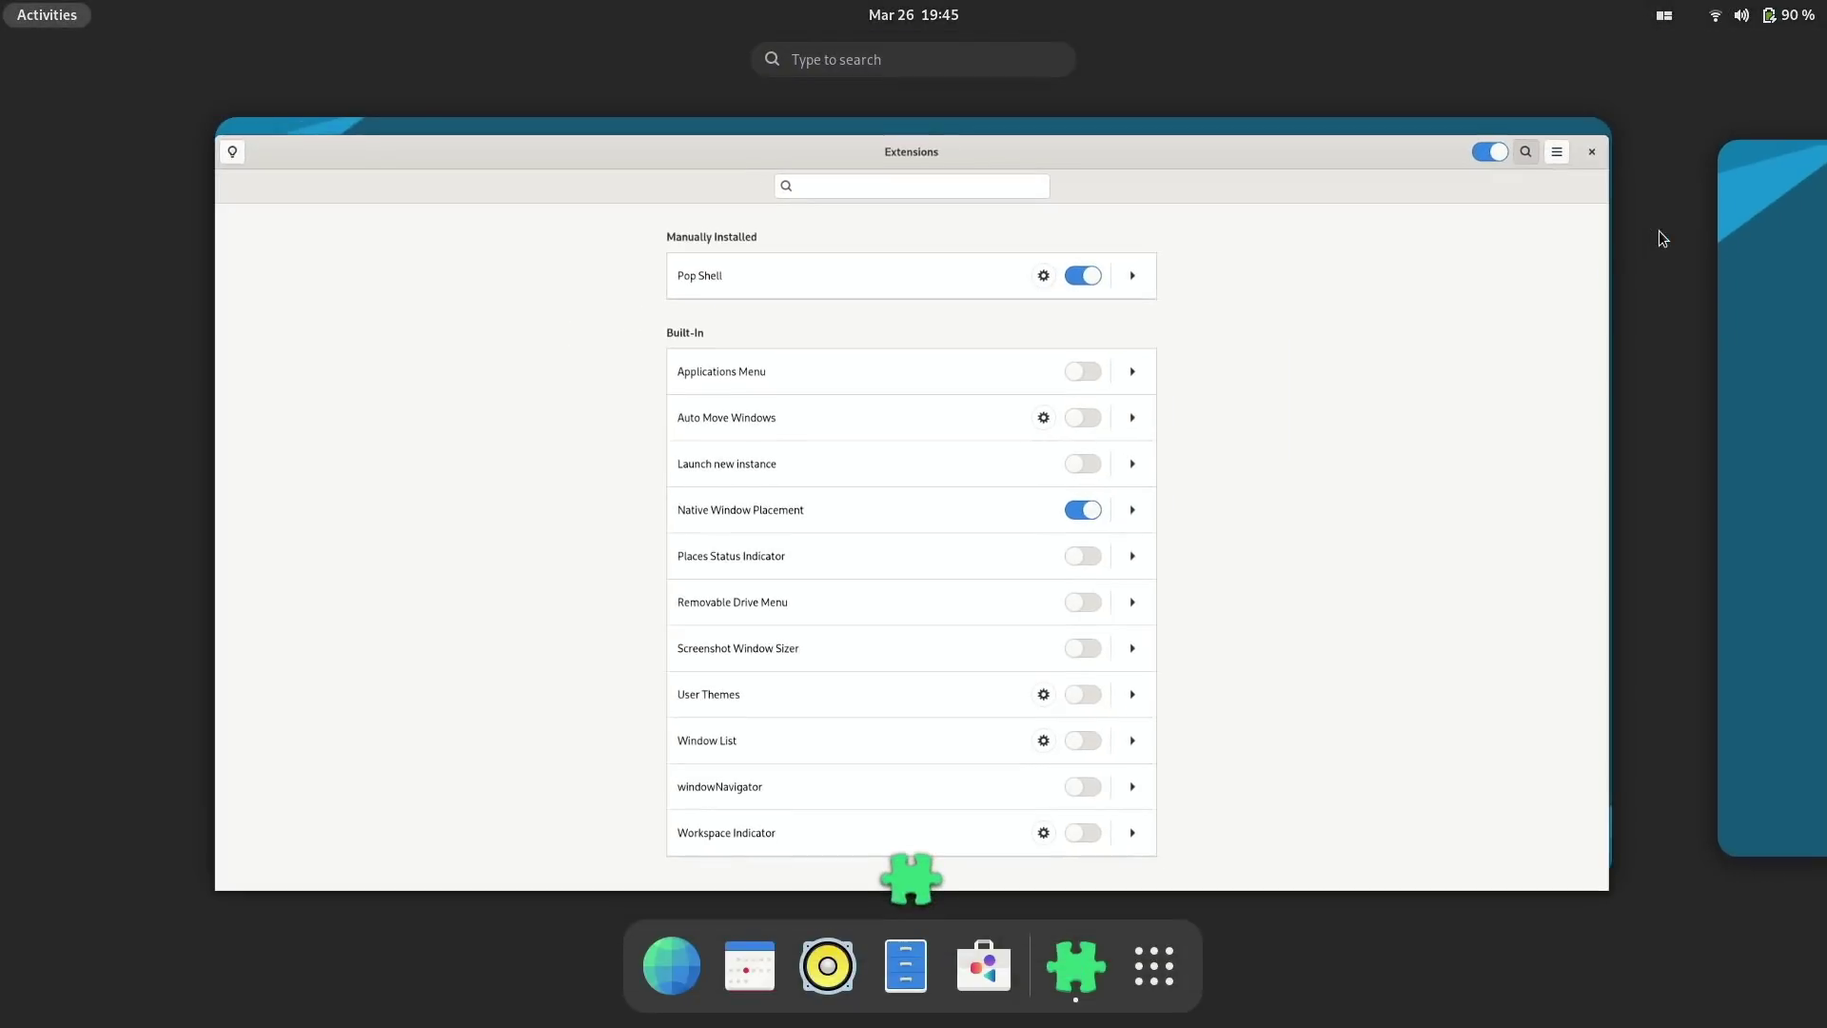
key(super)
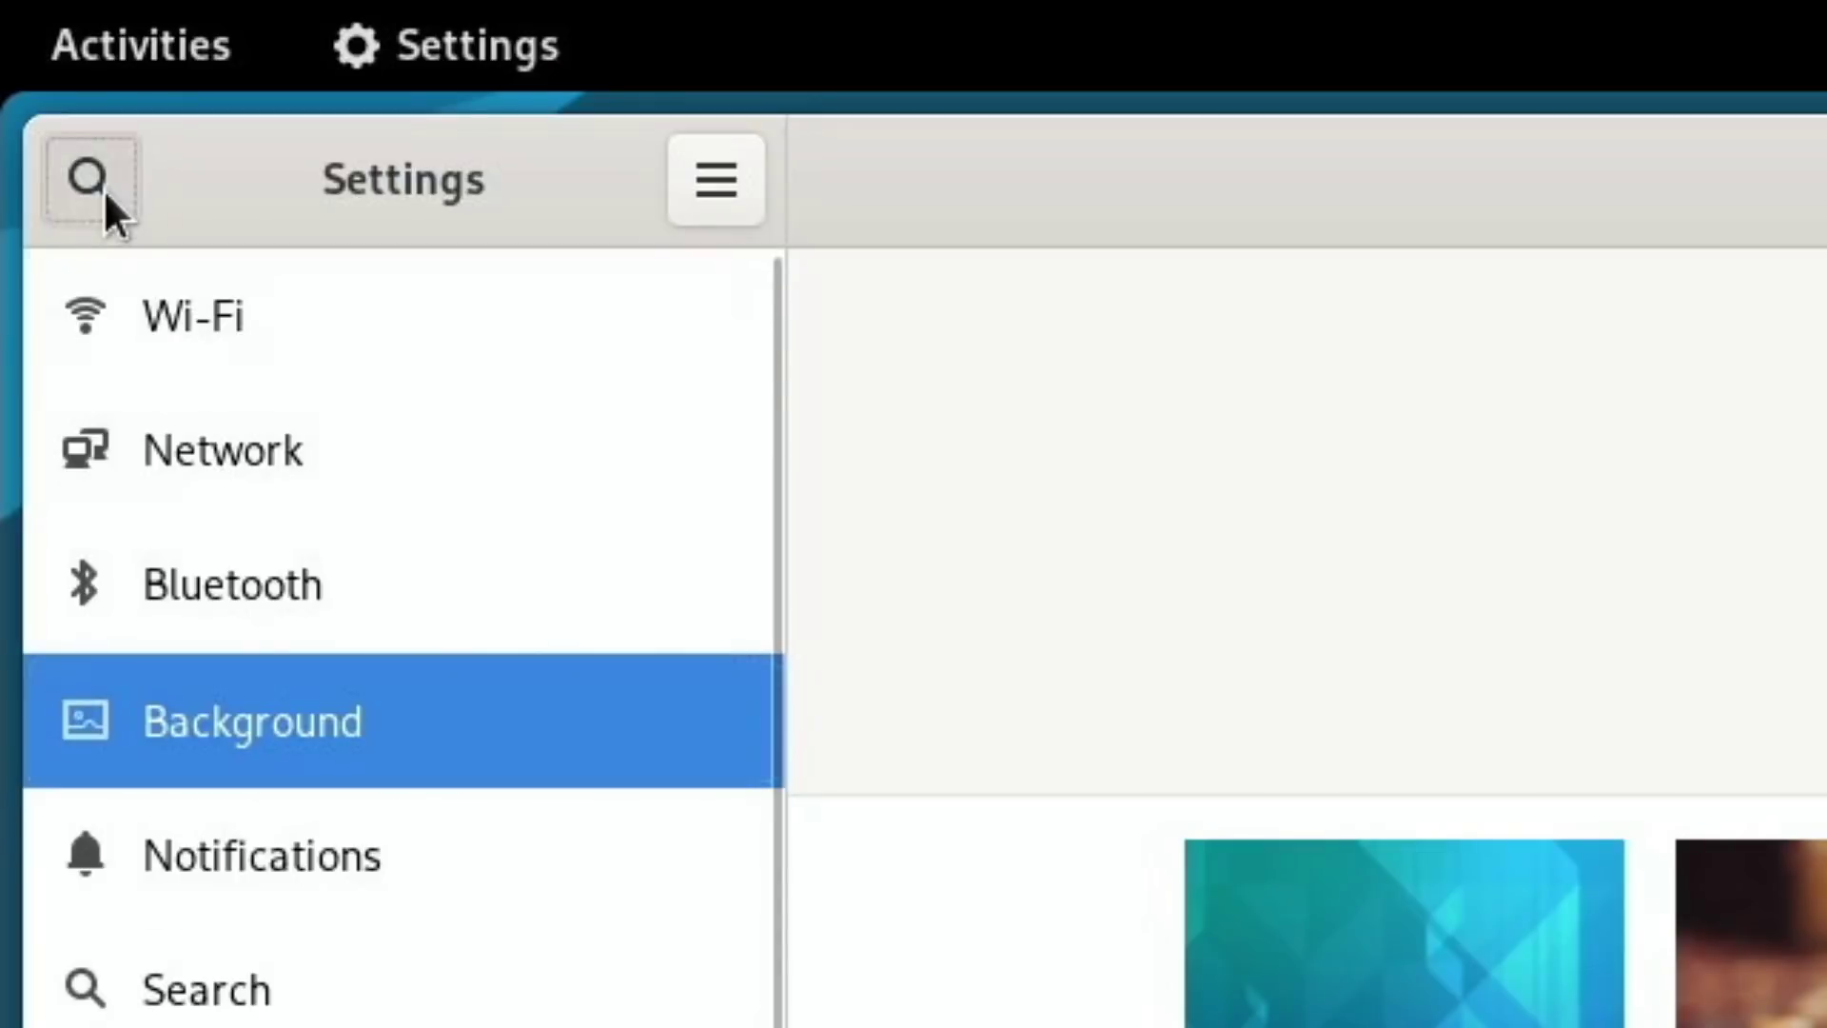
Find Keyboard settings by searching 'key' and go to the Custom Shortcuts page.
click(87, 159)
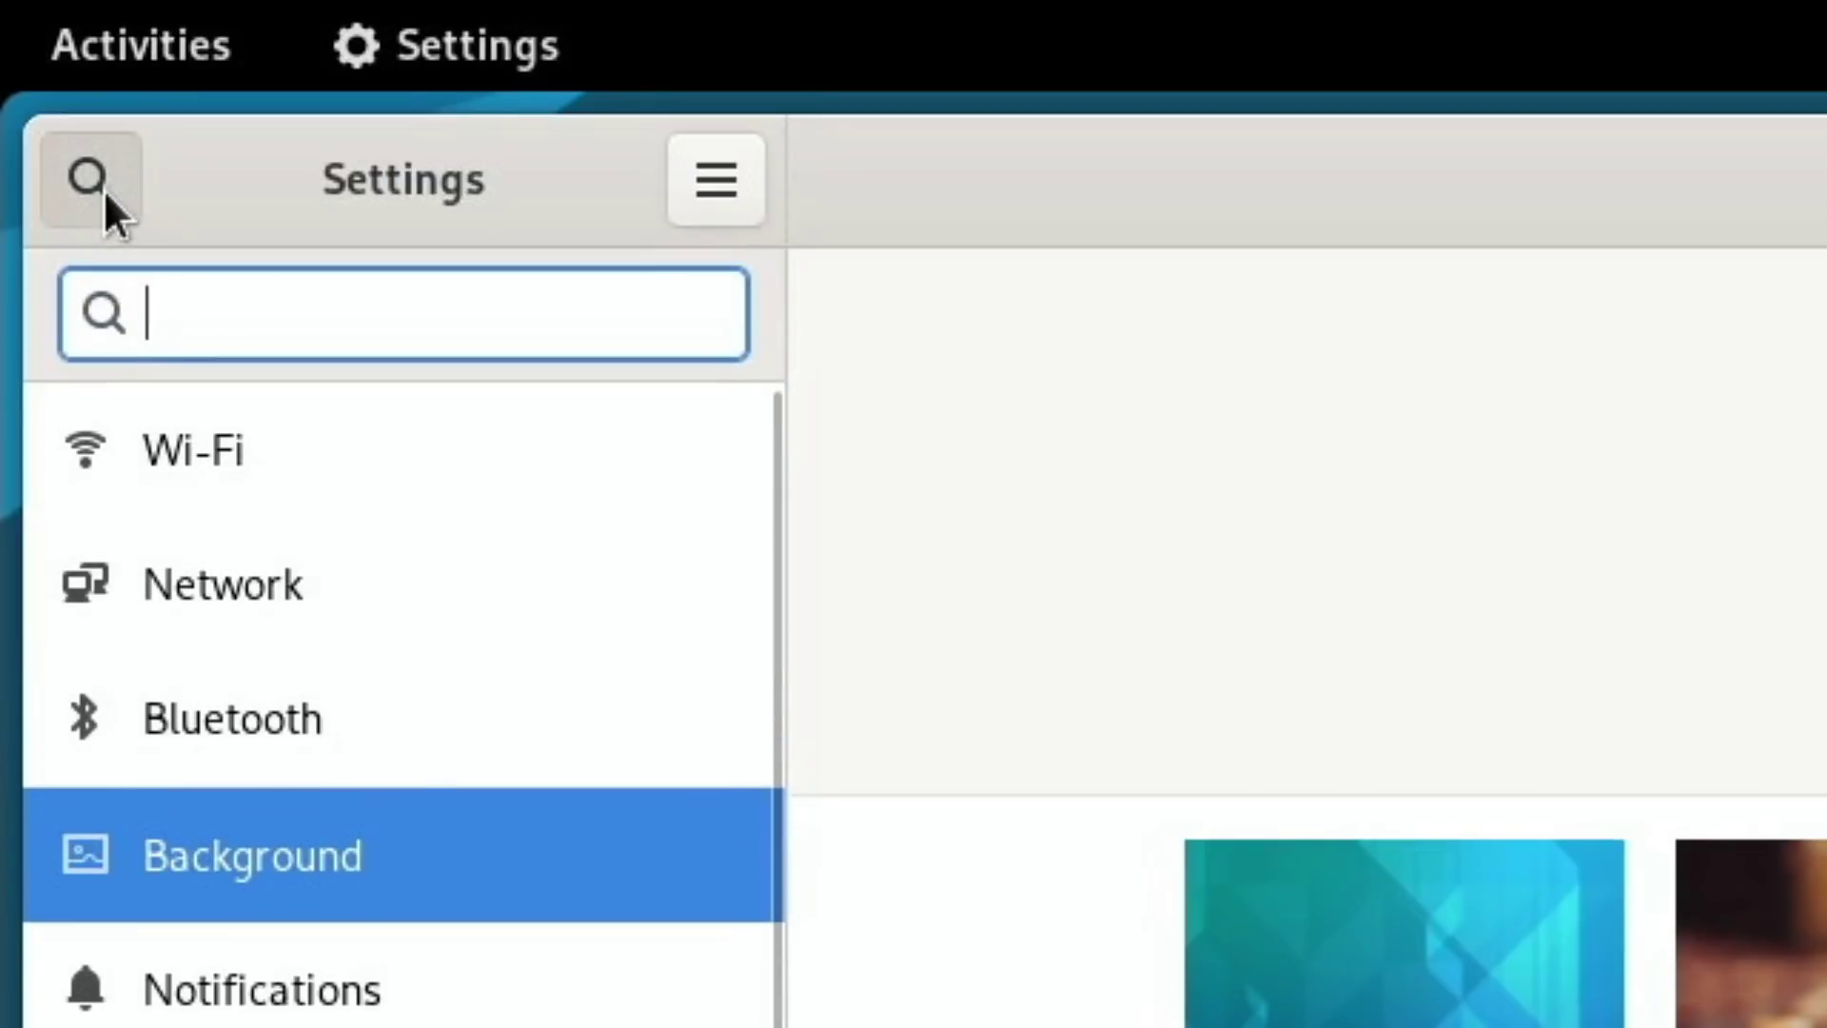
text(key)
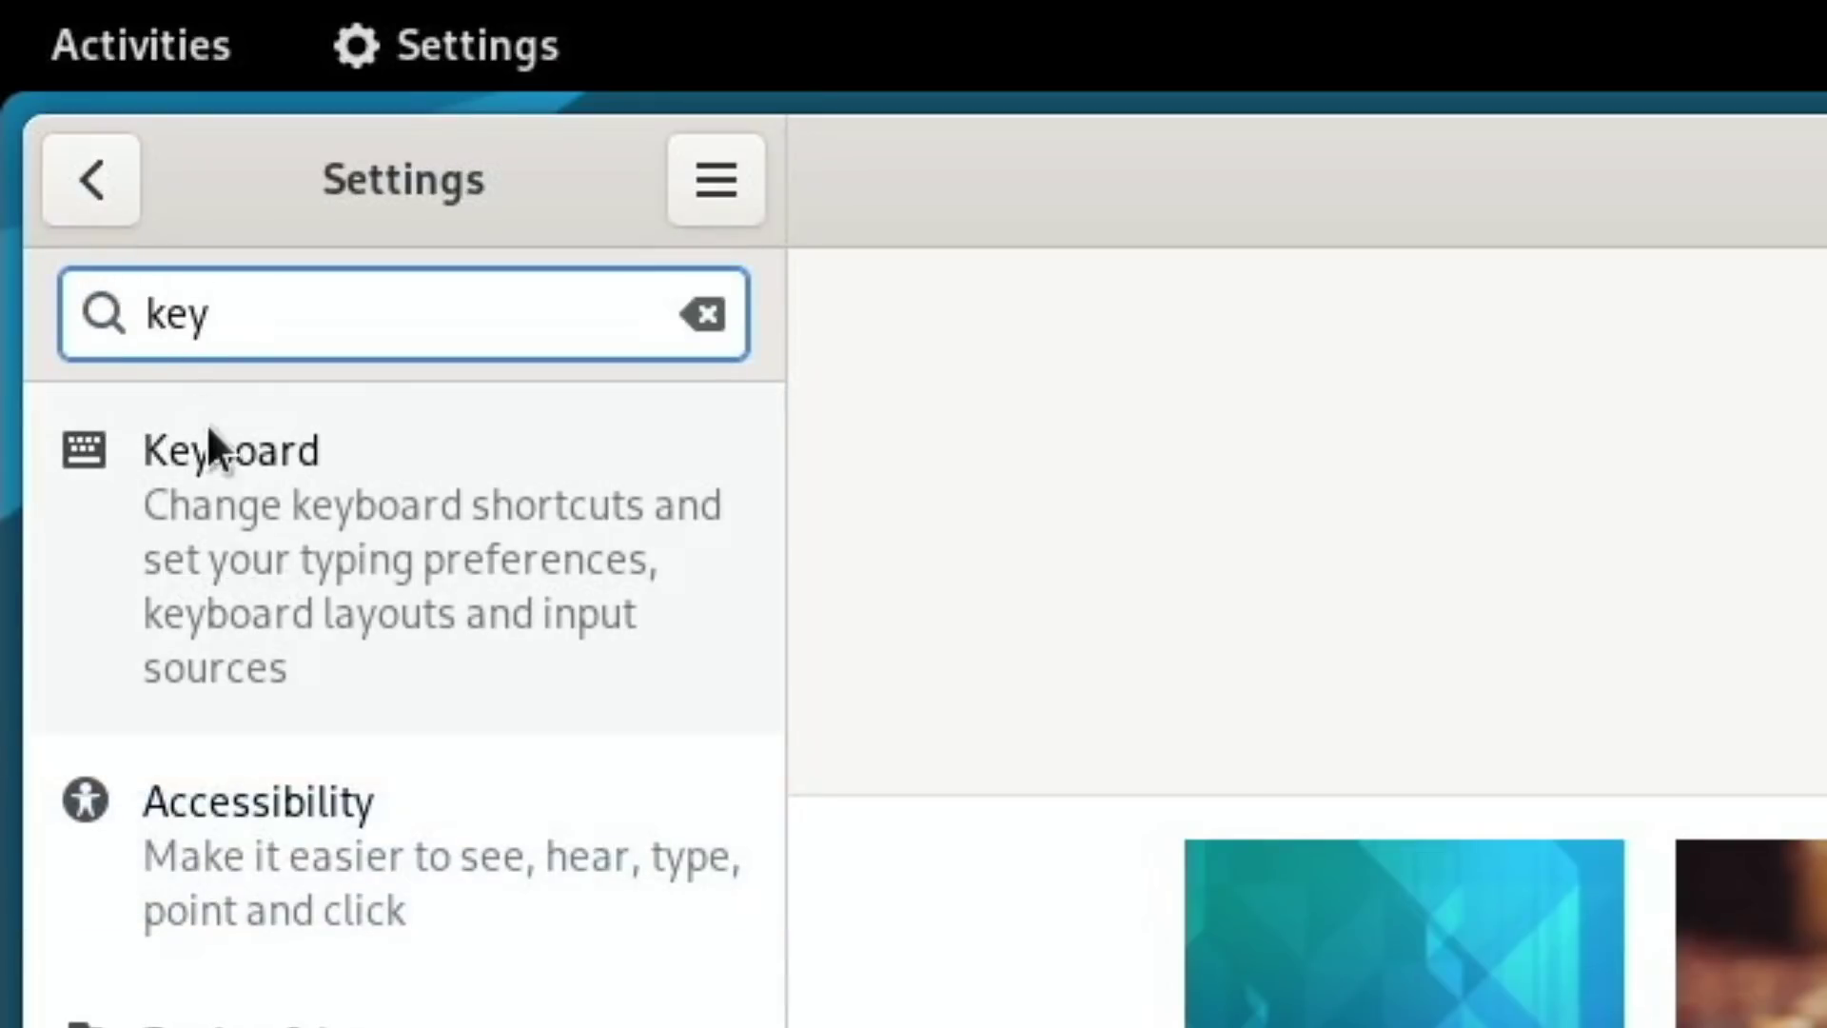
click(242, 533)
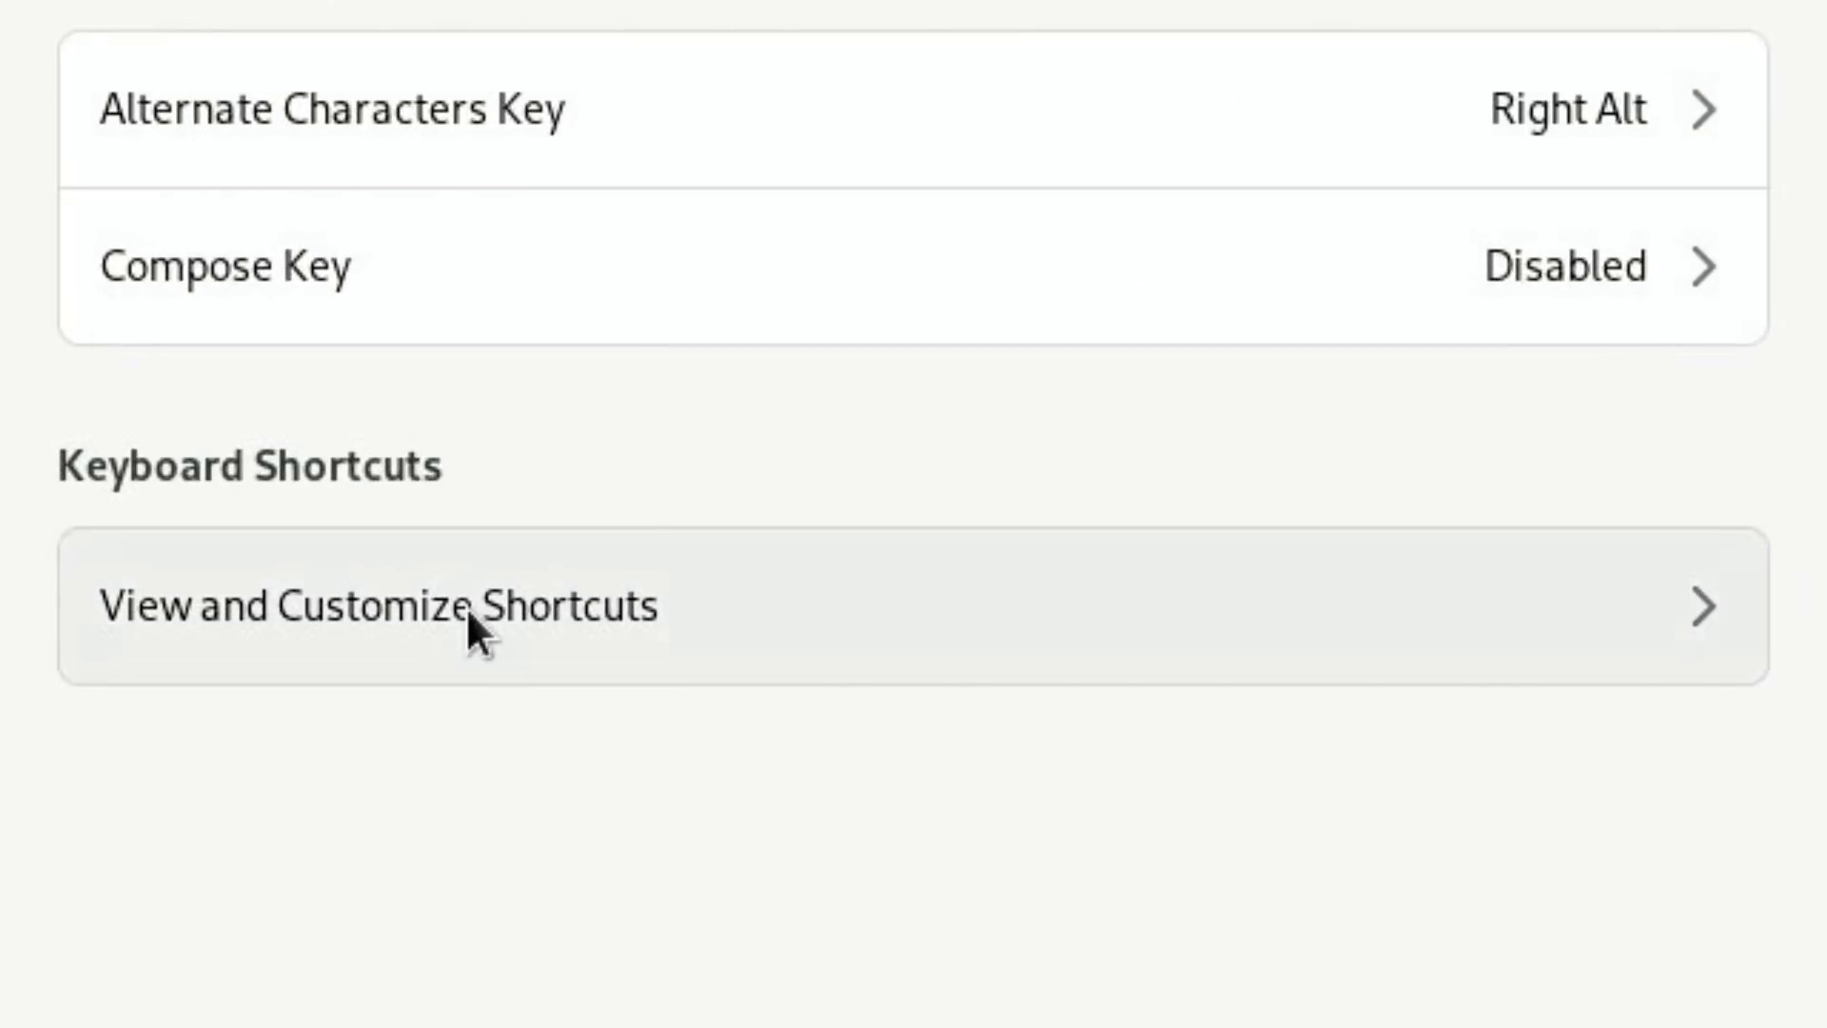
click(467, 611)
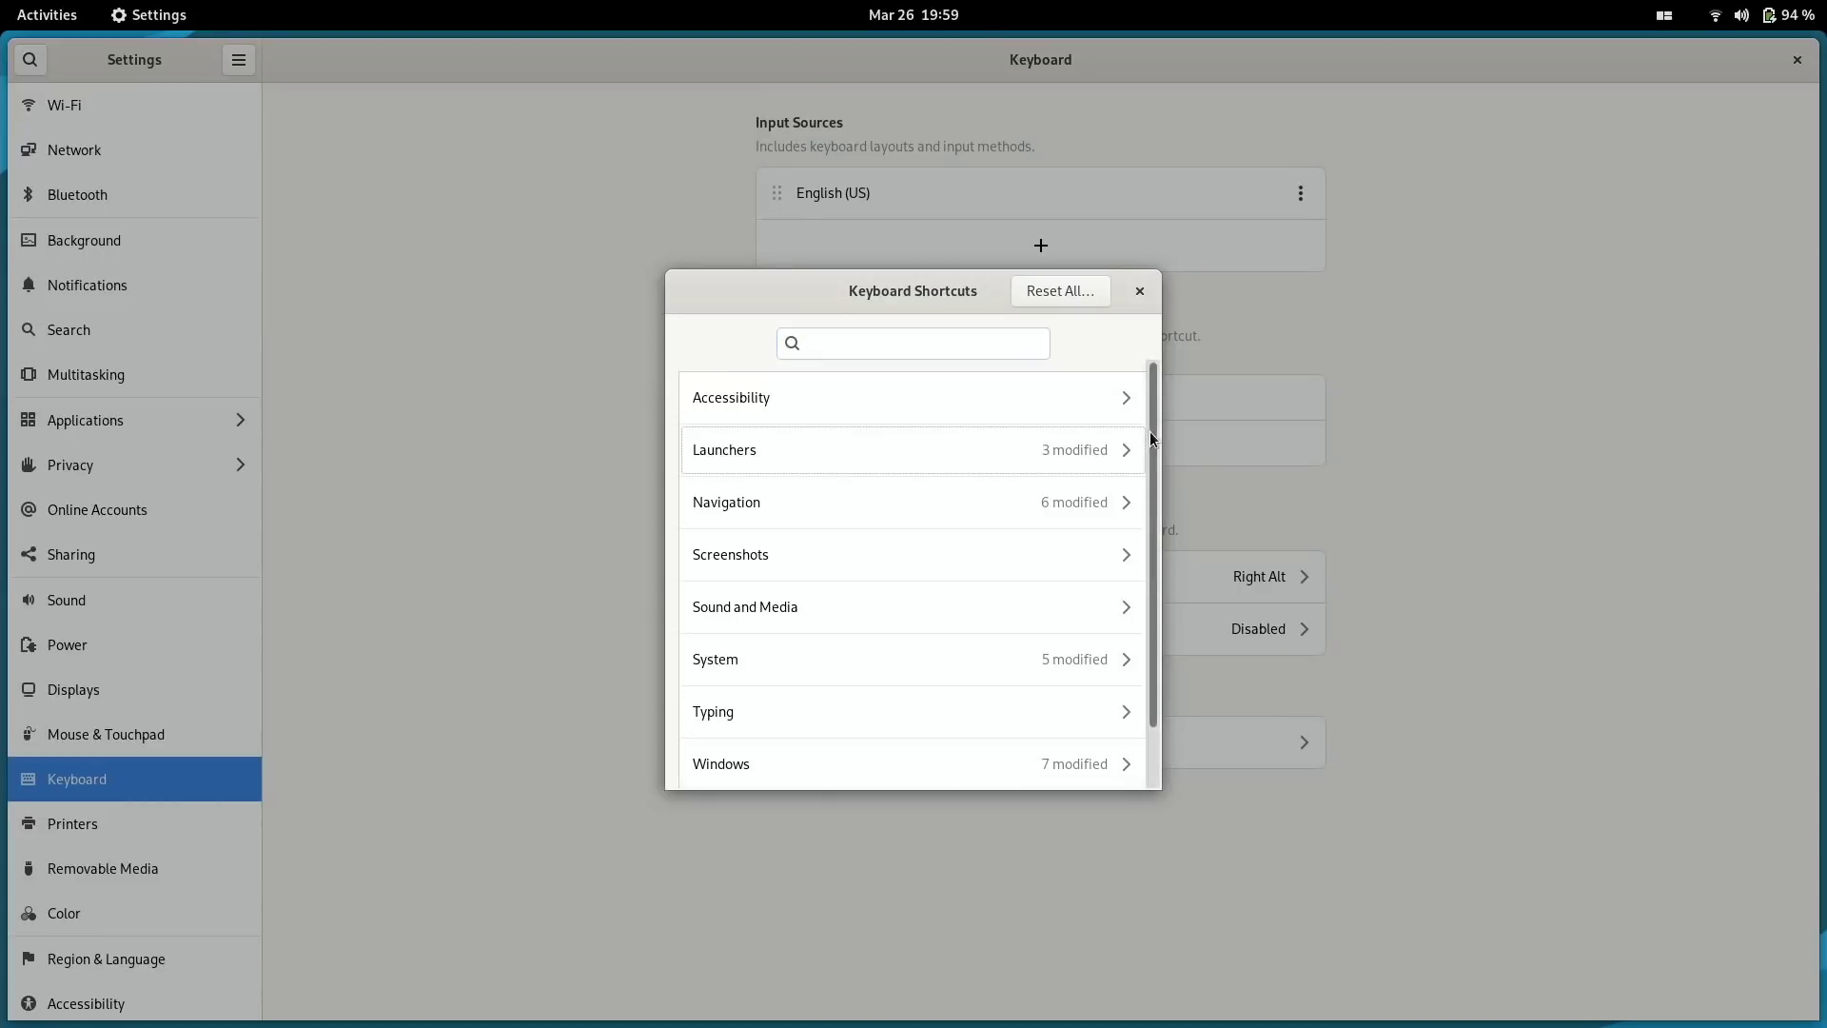
drag(1150, 431, 1149, 500)
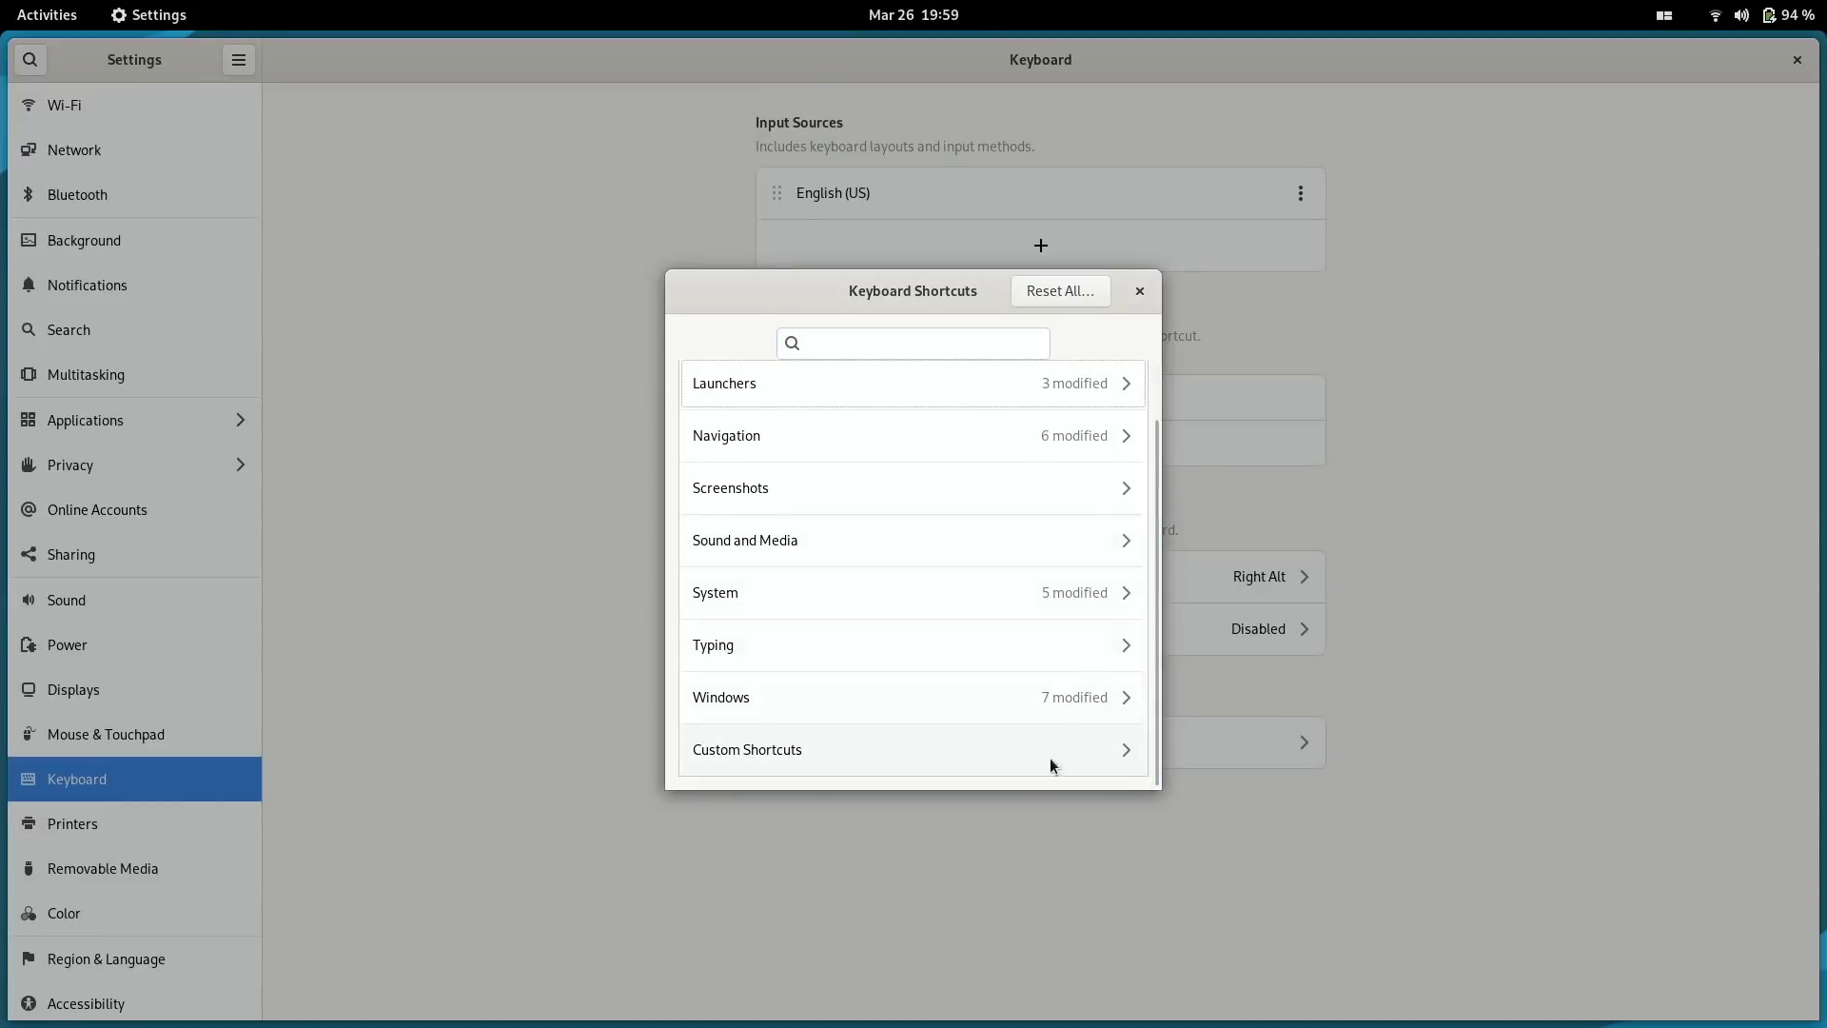
click(1008, 766)
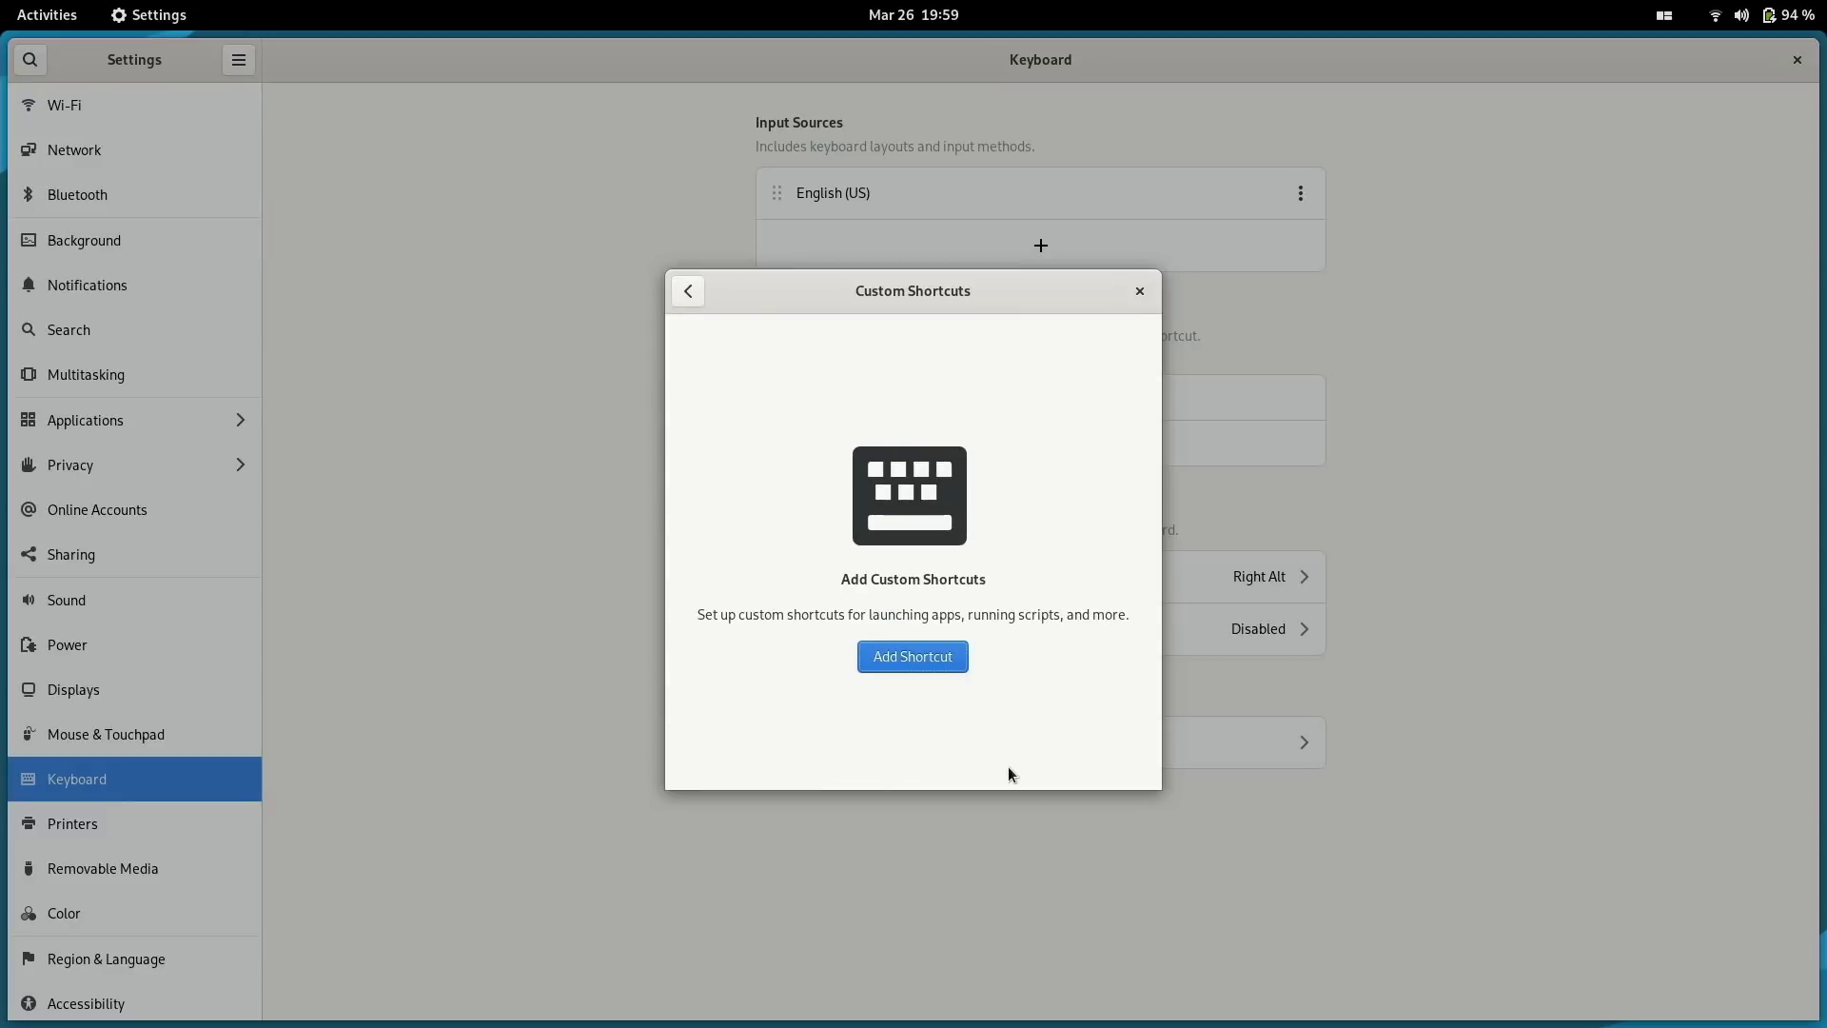
Add 'Launch GNOME Terminal' running gnome-terminal on Super+T, then test it with Super+T.
click(911, 659)
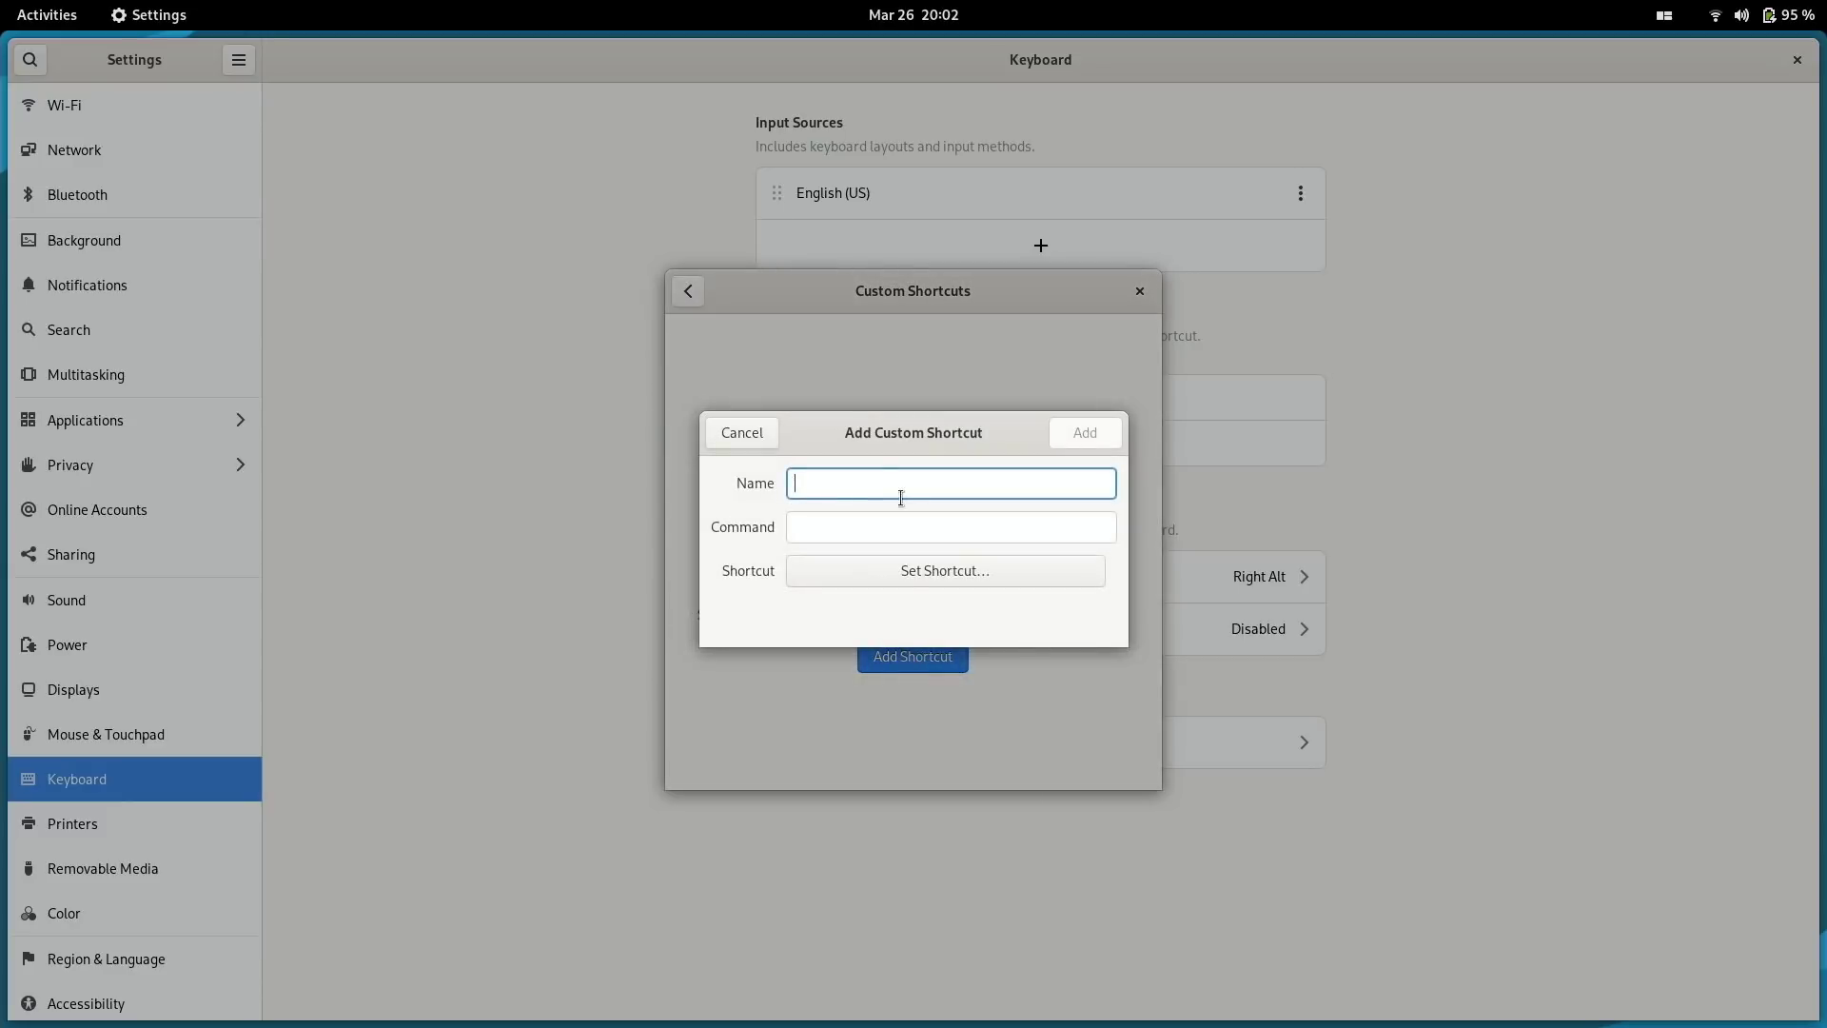
text(Launch GNOME Terminal)
key(Tab)
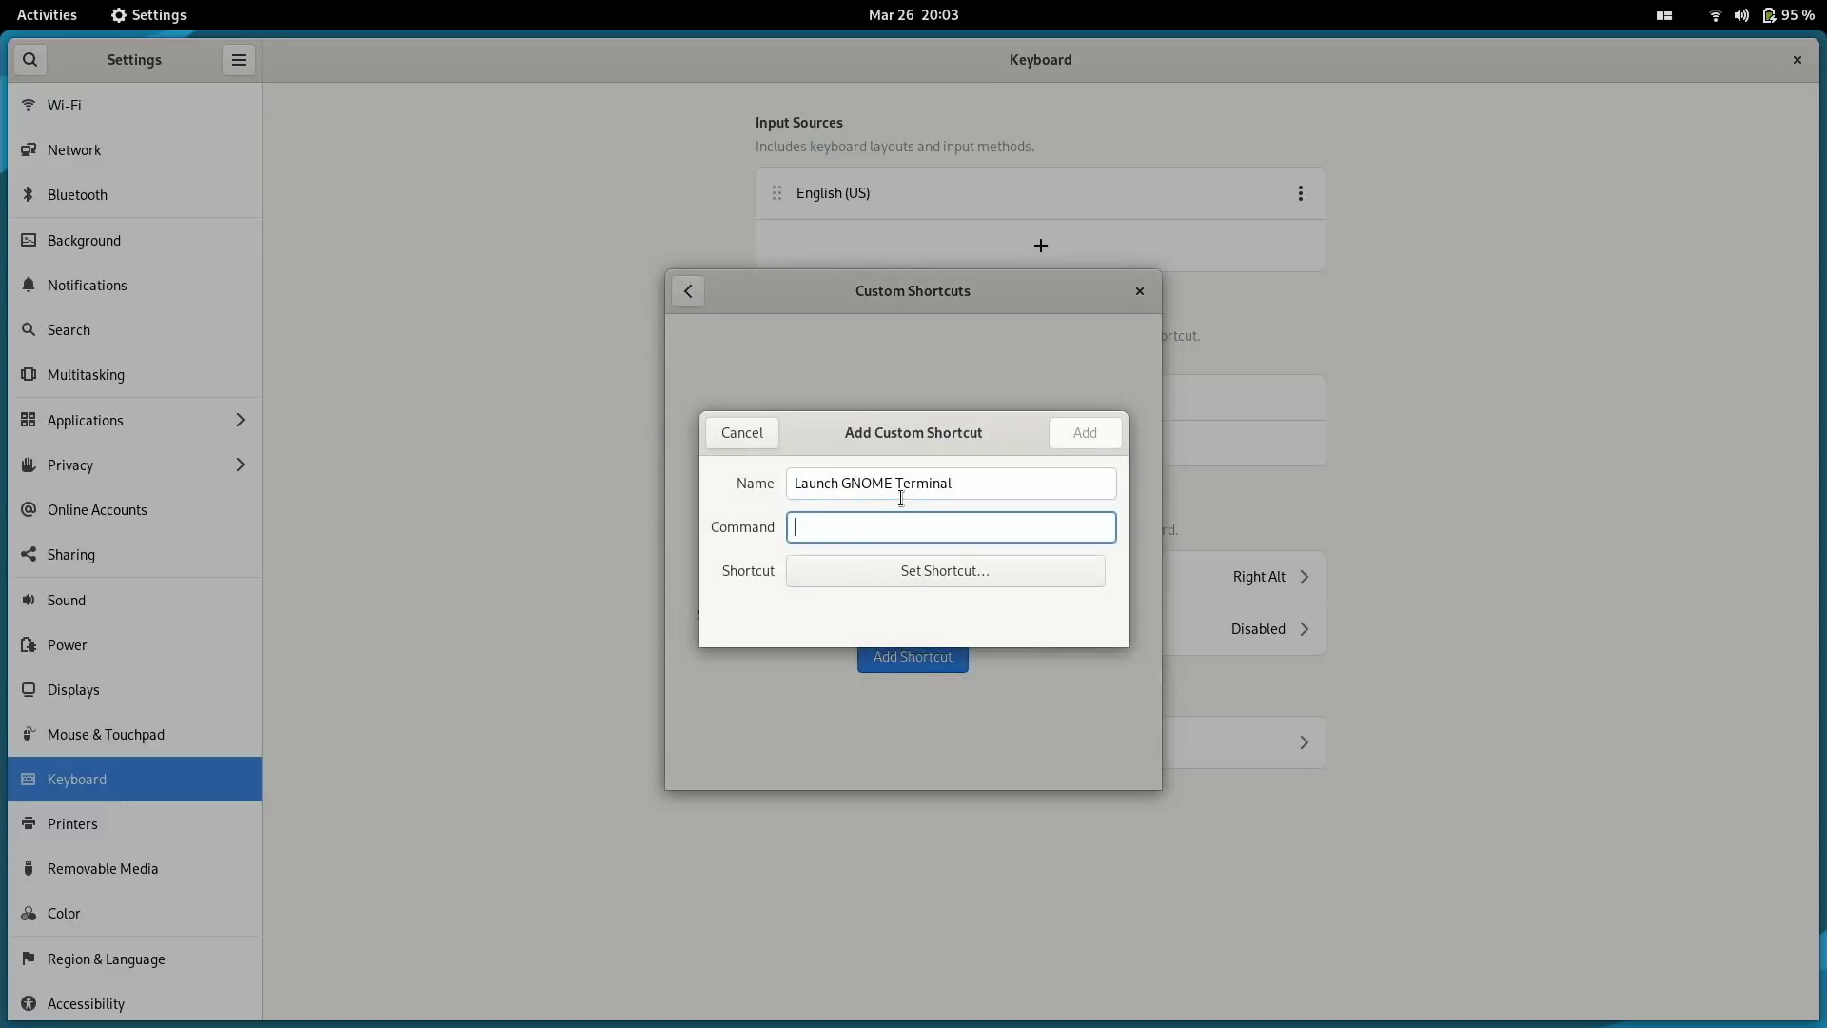
text(gnome-terminal)
click(916, 575)
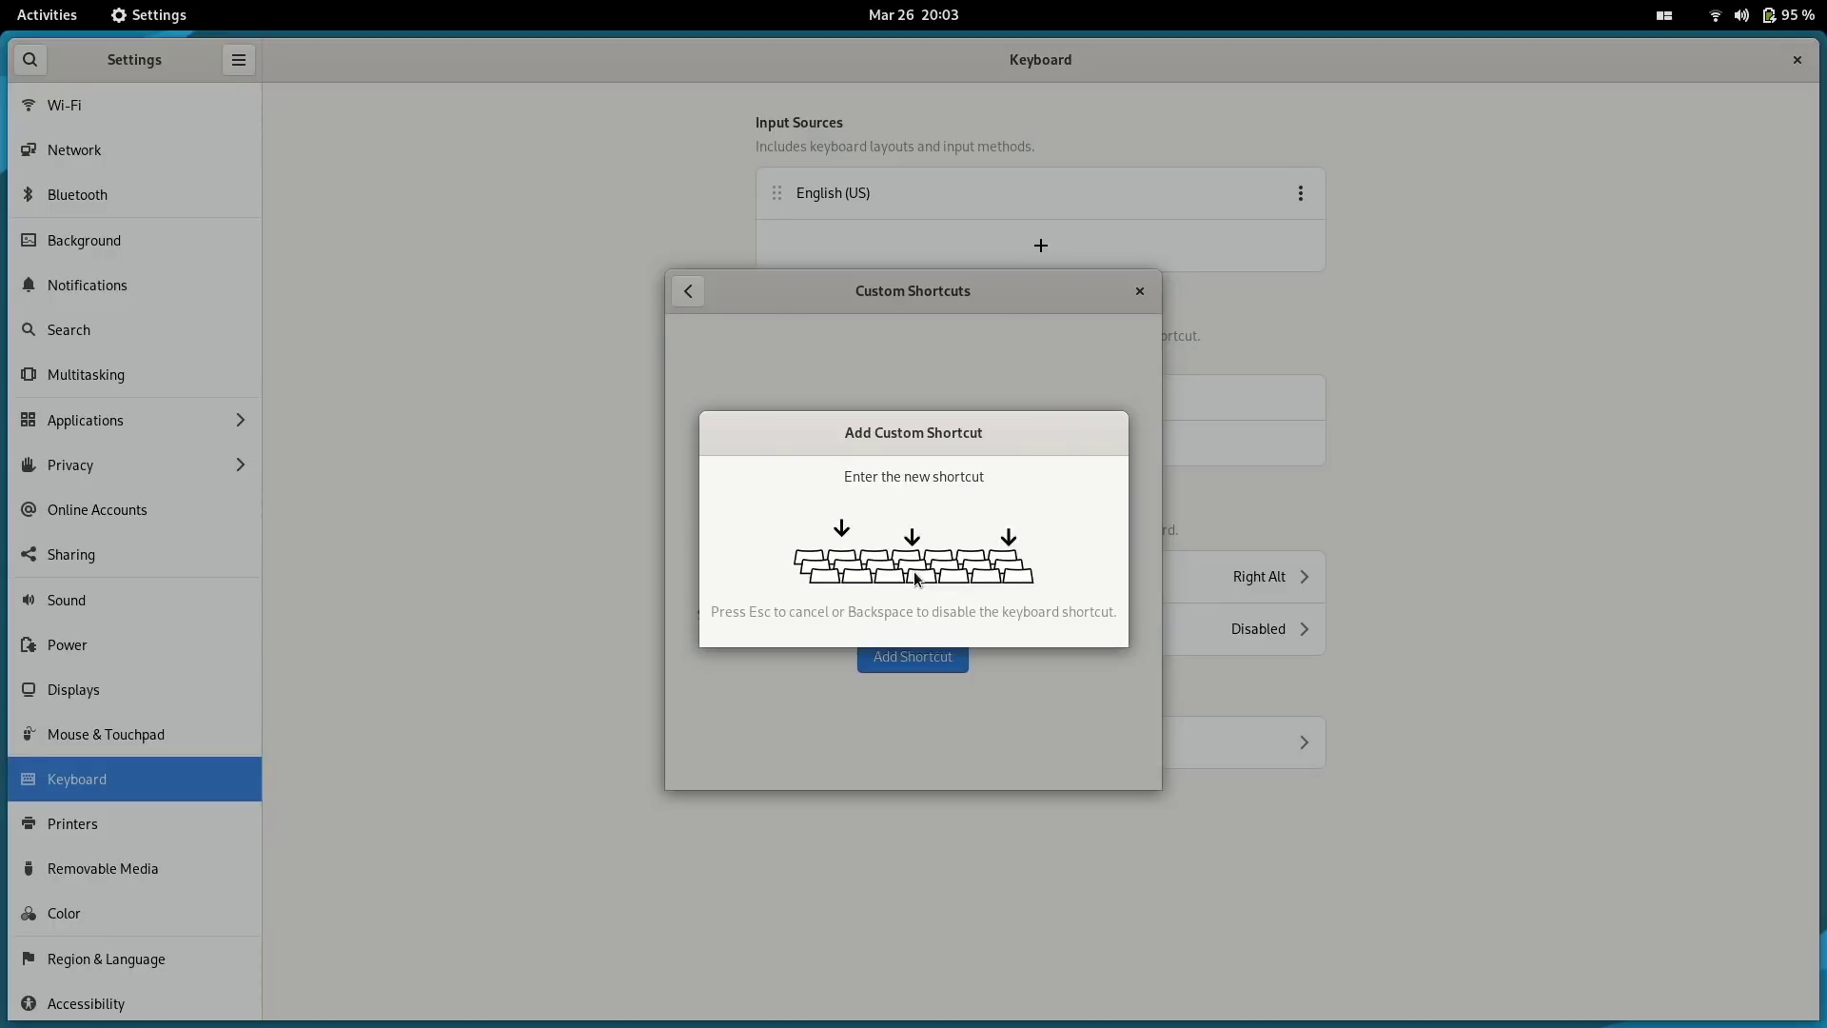
key(super+t)
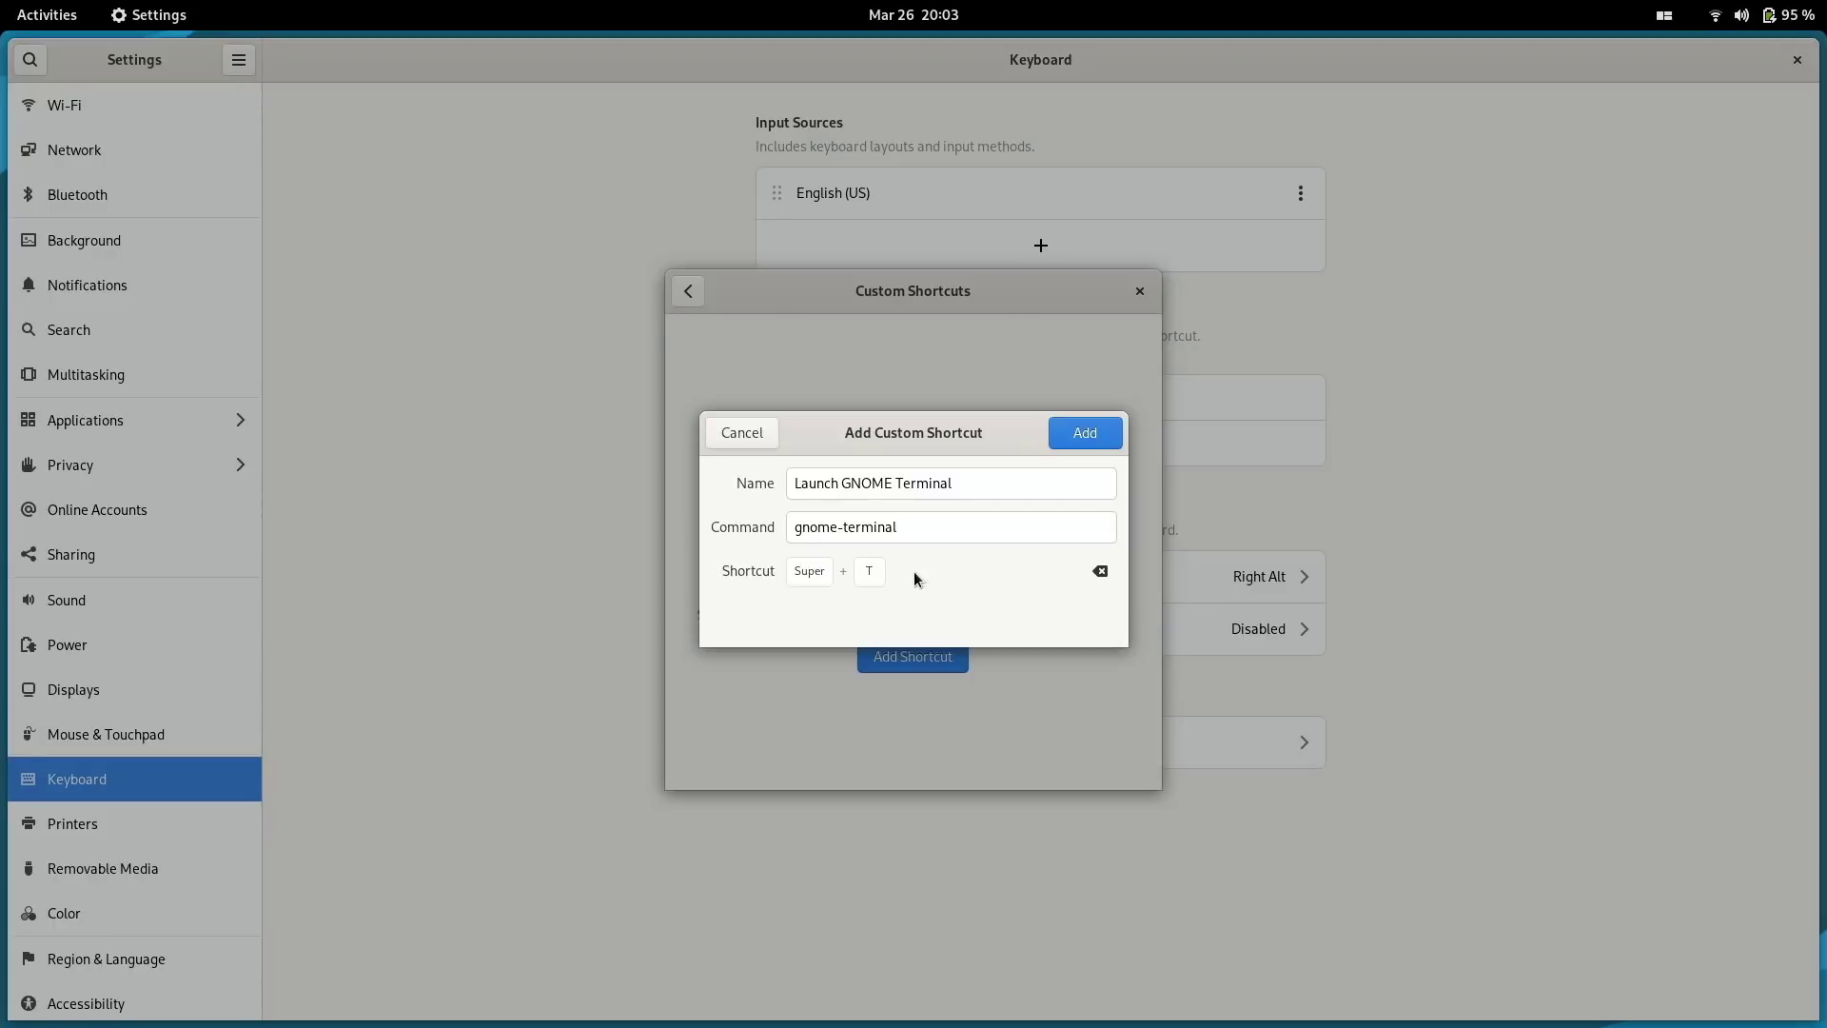
click(1090, 432)
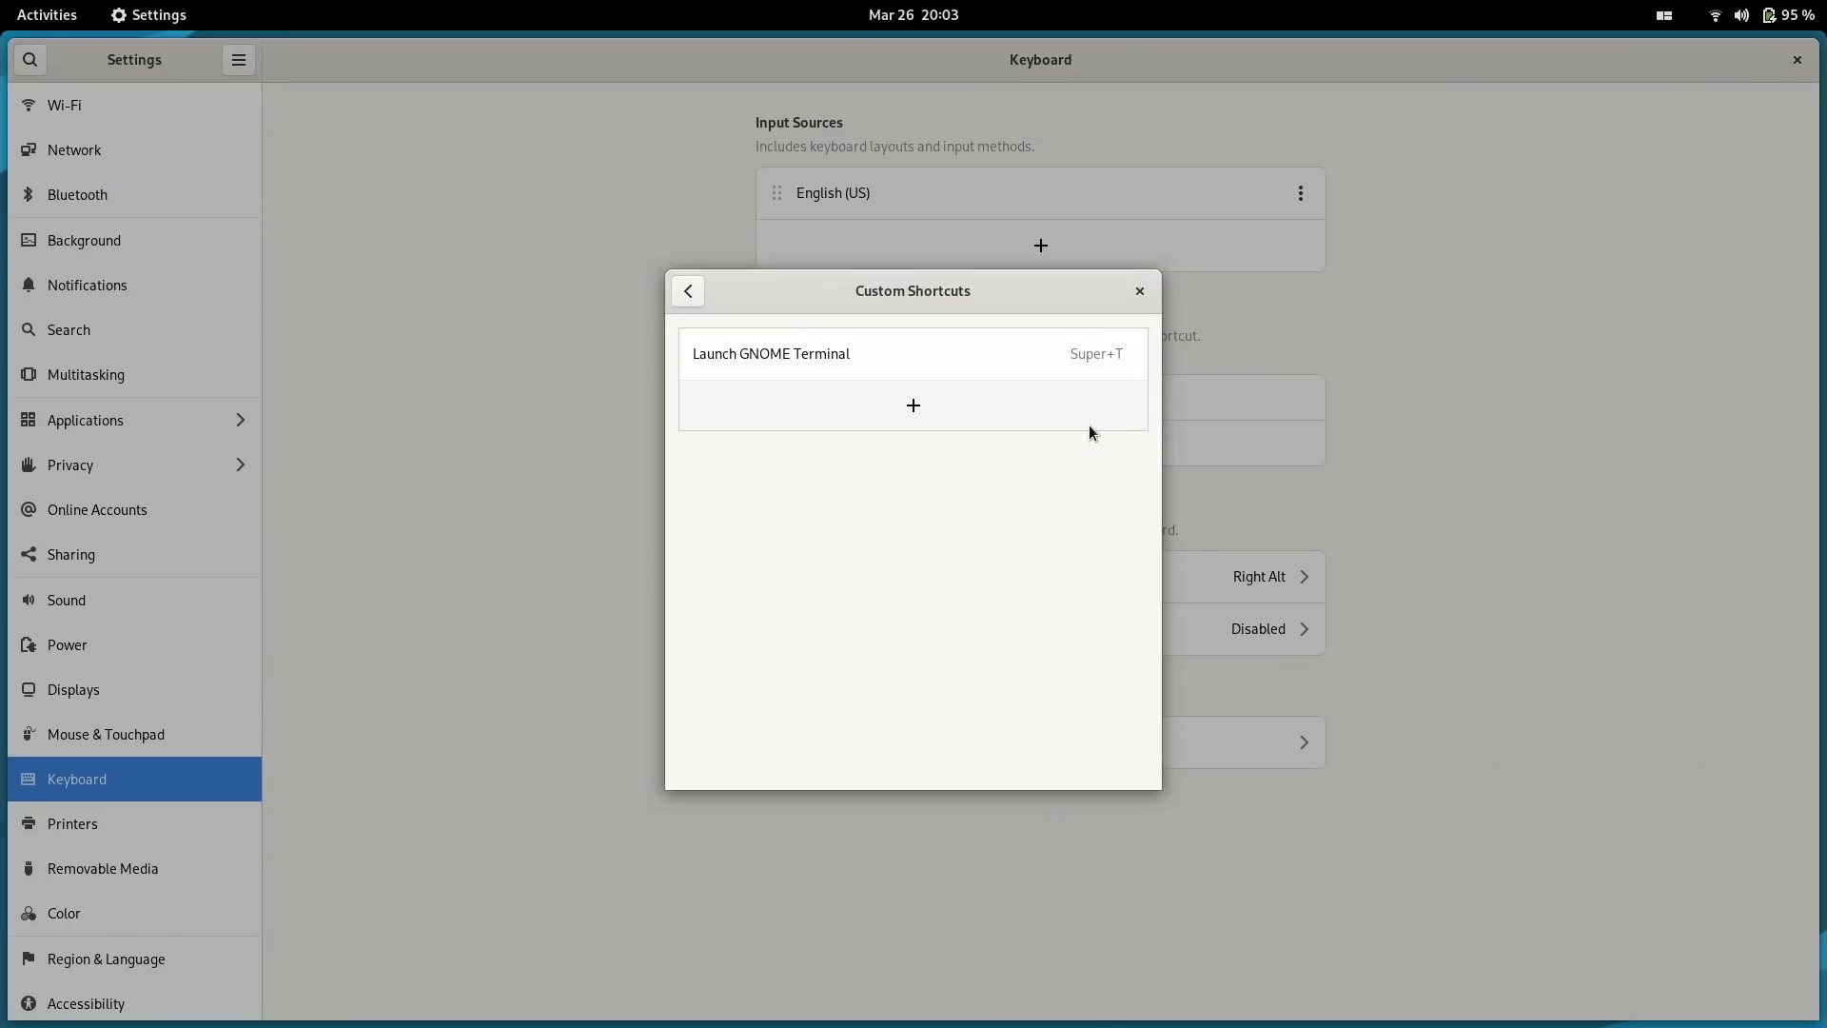
key(super+t)
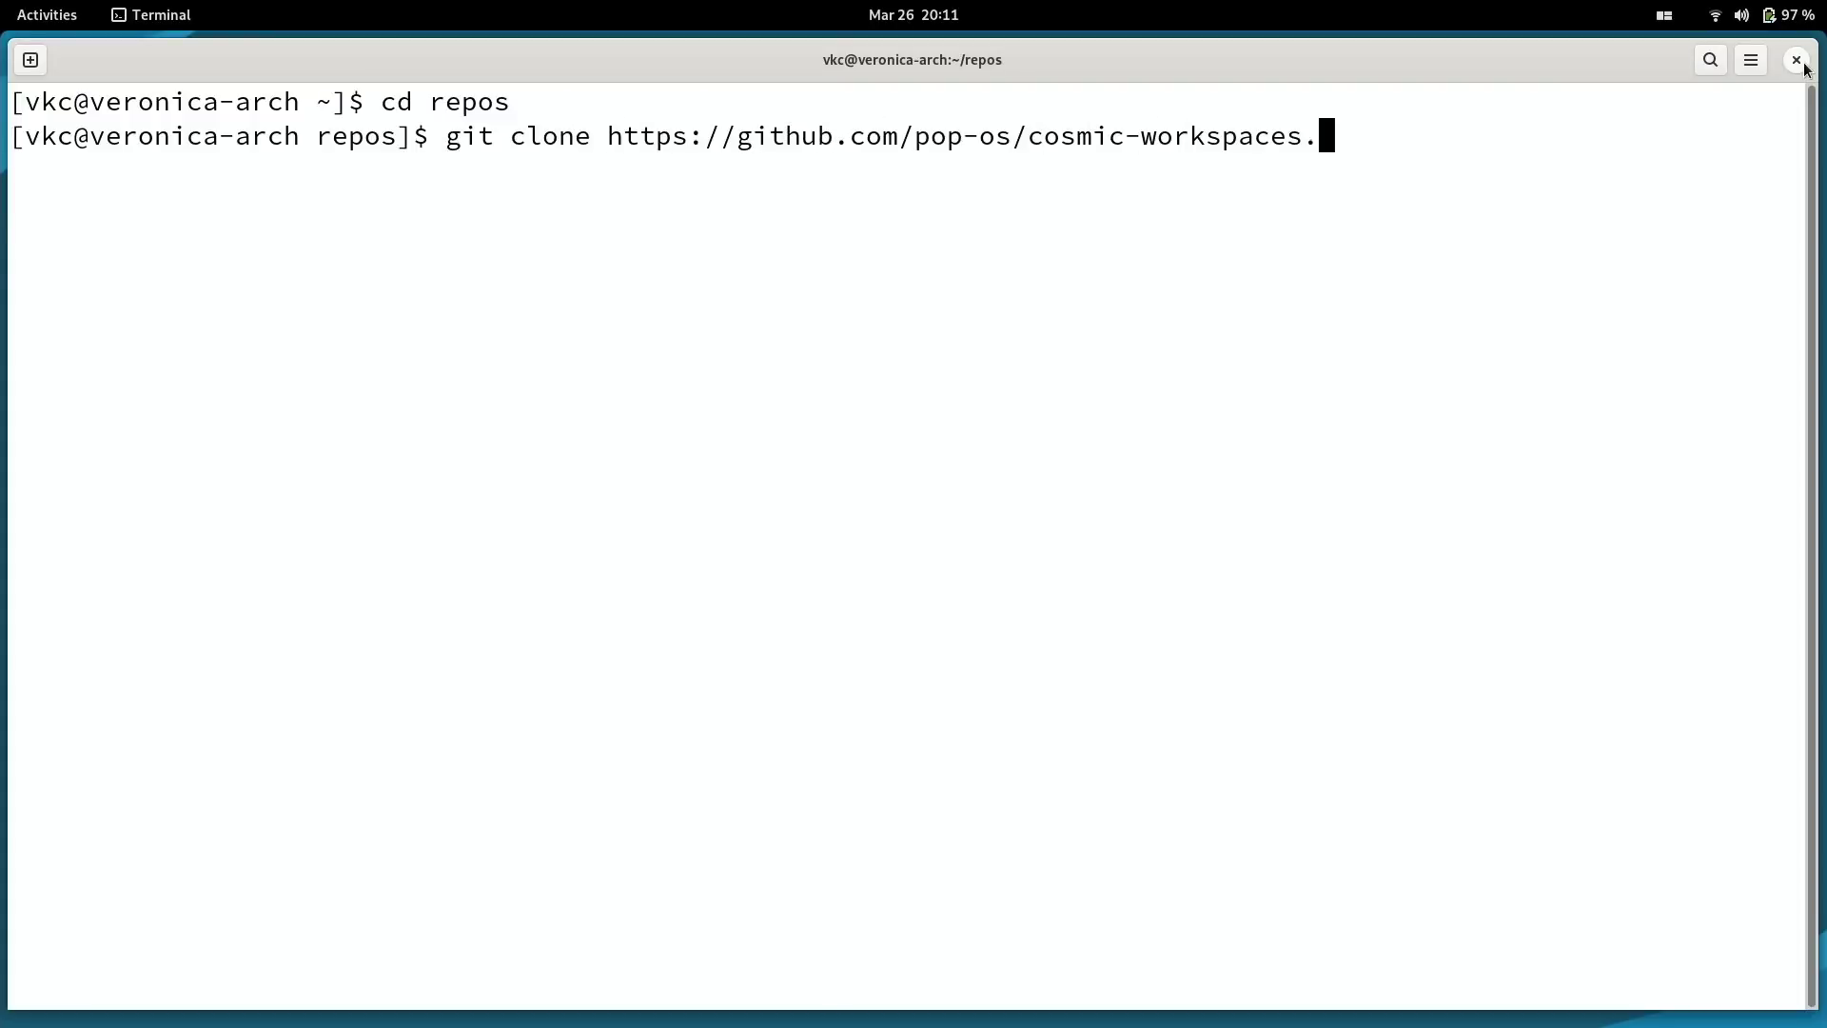
Finish cloning cosmic-workspaces, then run make and make install inside its folder.
text(es.git)
key(Return)
text(cd cosmic-workspaces/)
key(Return)
text(make)
key(Return)
text(make install)
key(Return)
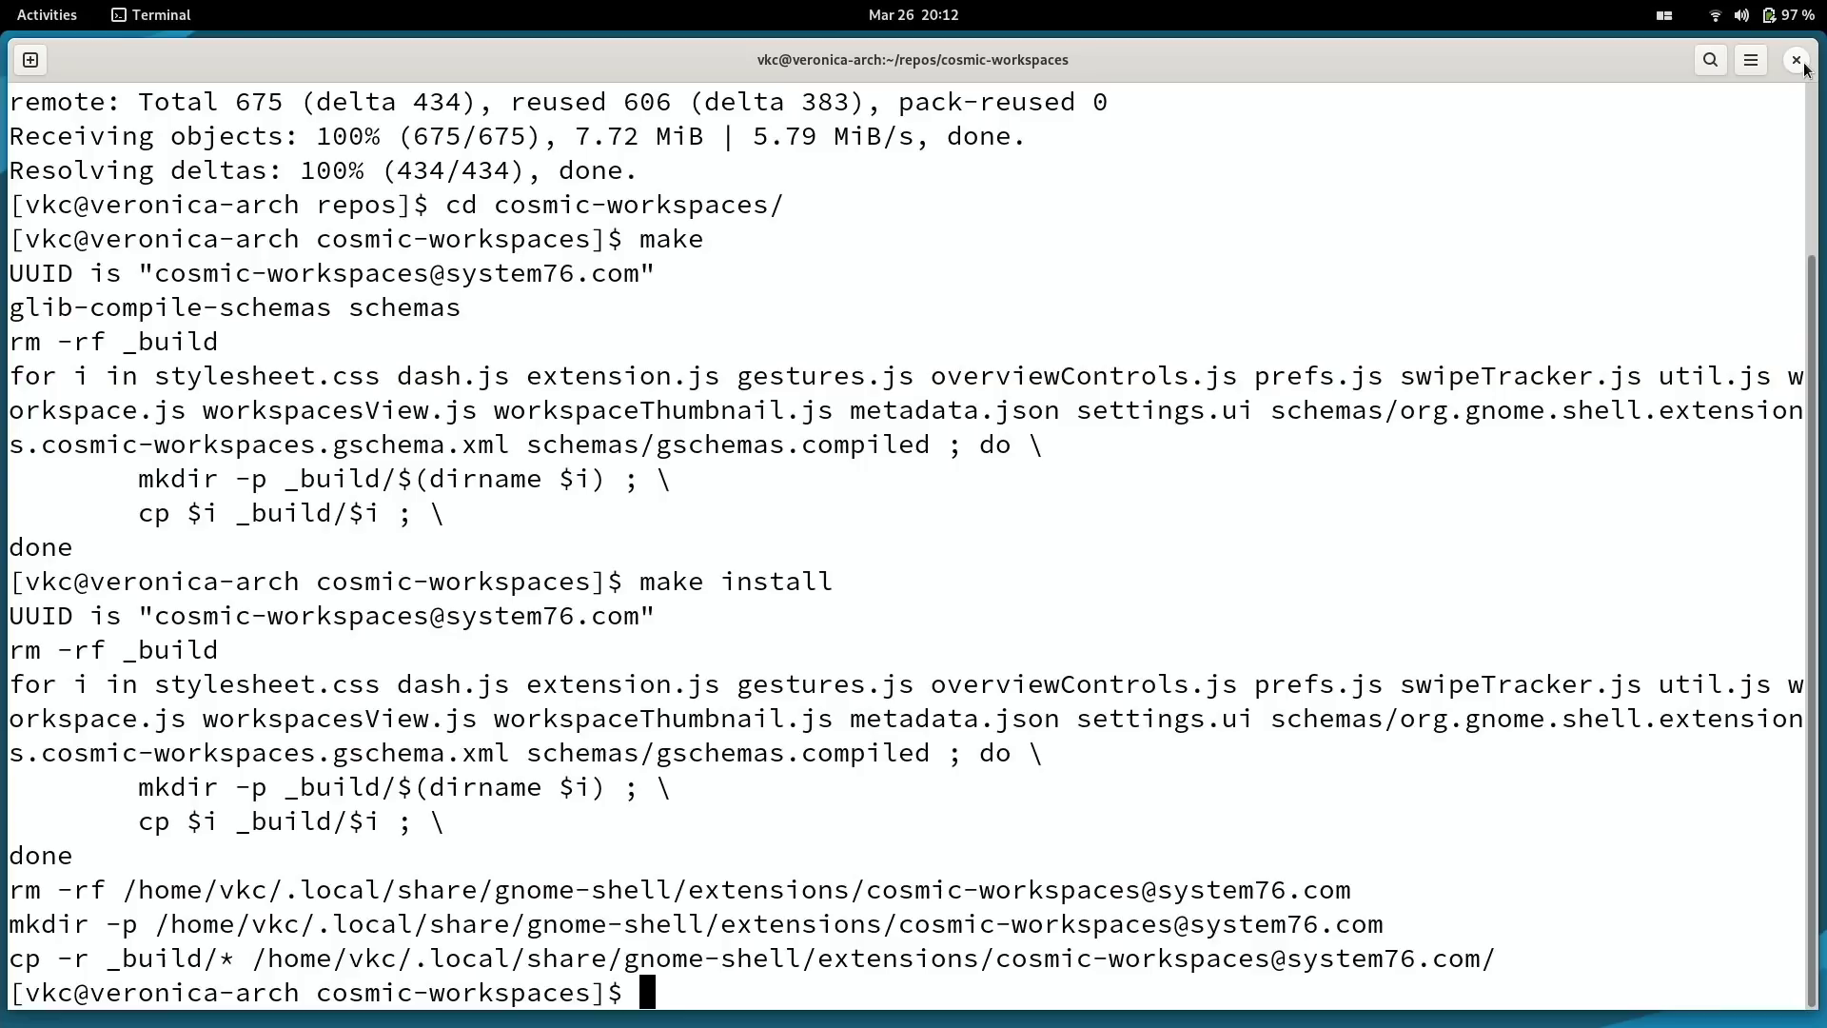
Close the terminal and log out from the system menu to reload the shell.
click(1796, 60)
click(1789, 14)
click(1655, 314)
click(1599, 452)
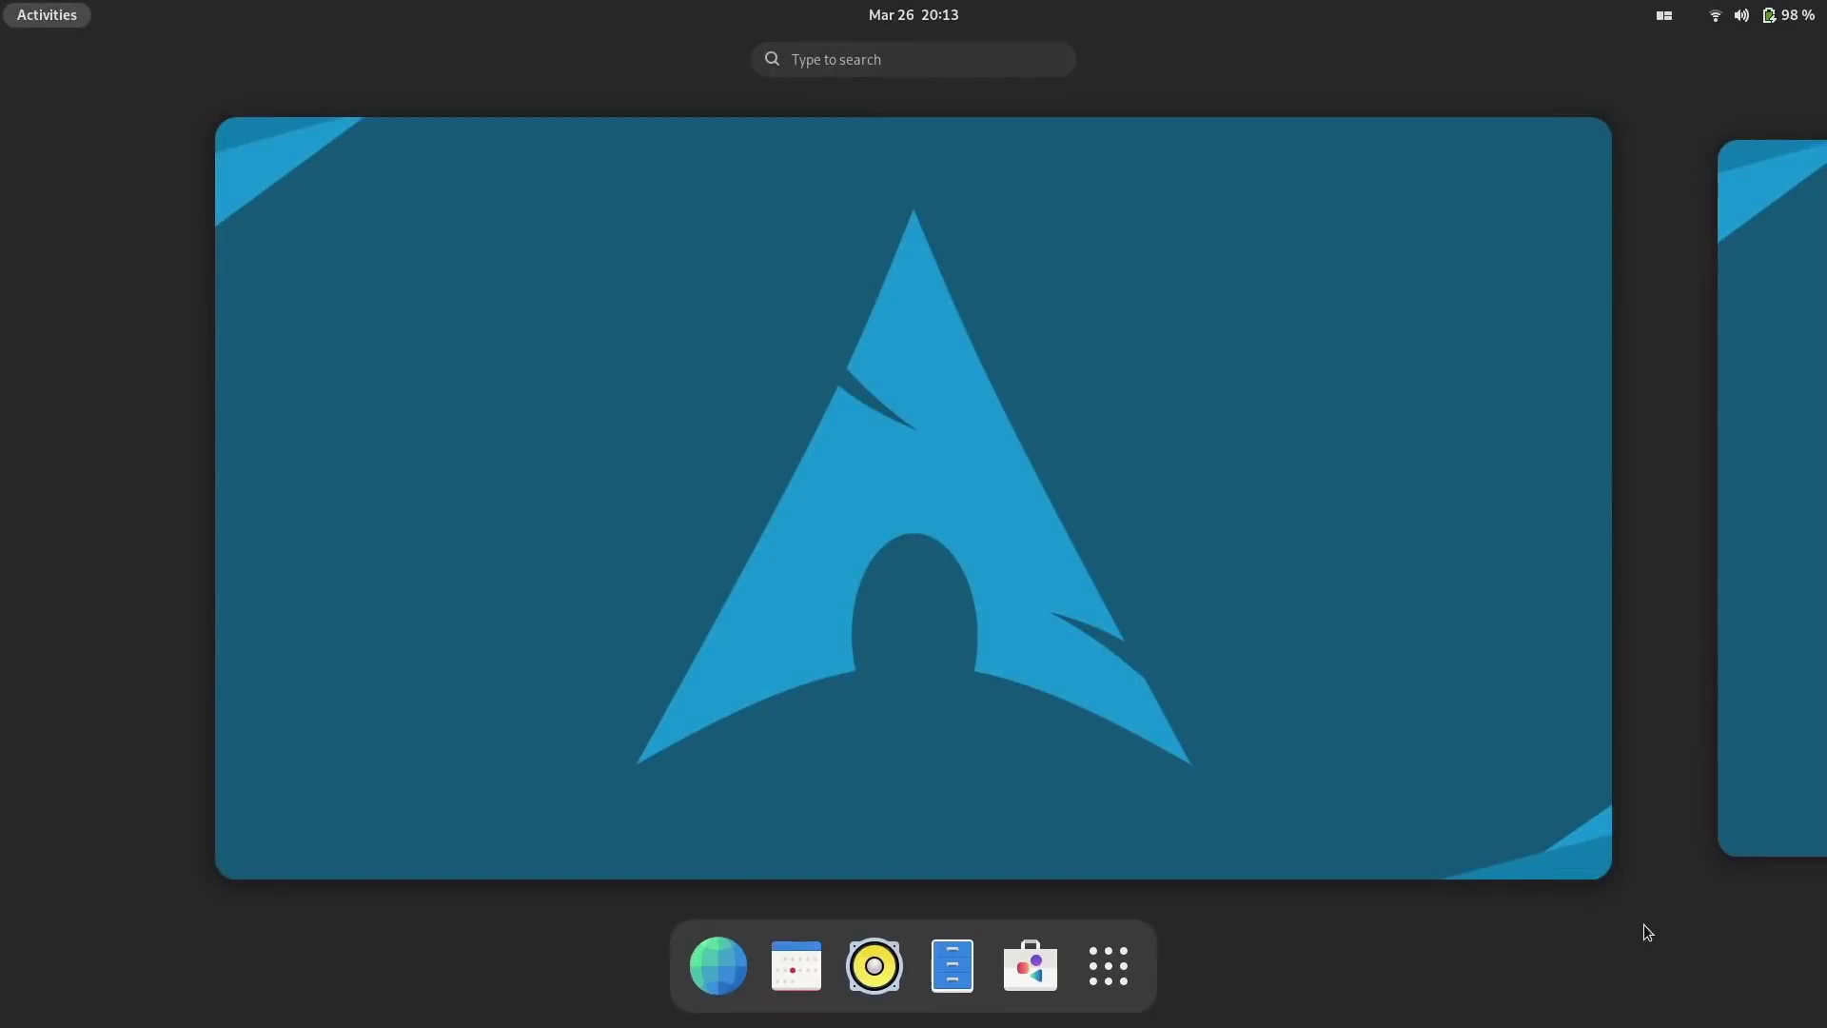
Search 'ext' in the overview, then move between the first and second workspaces.
key(super)
key(super)
text(ext)
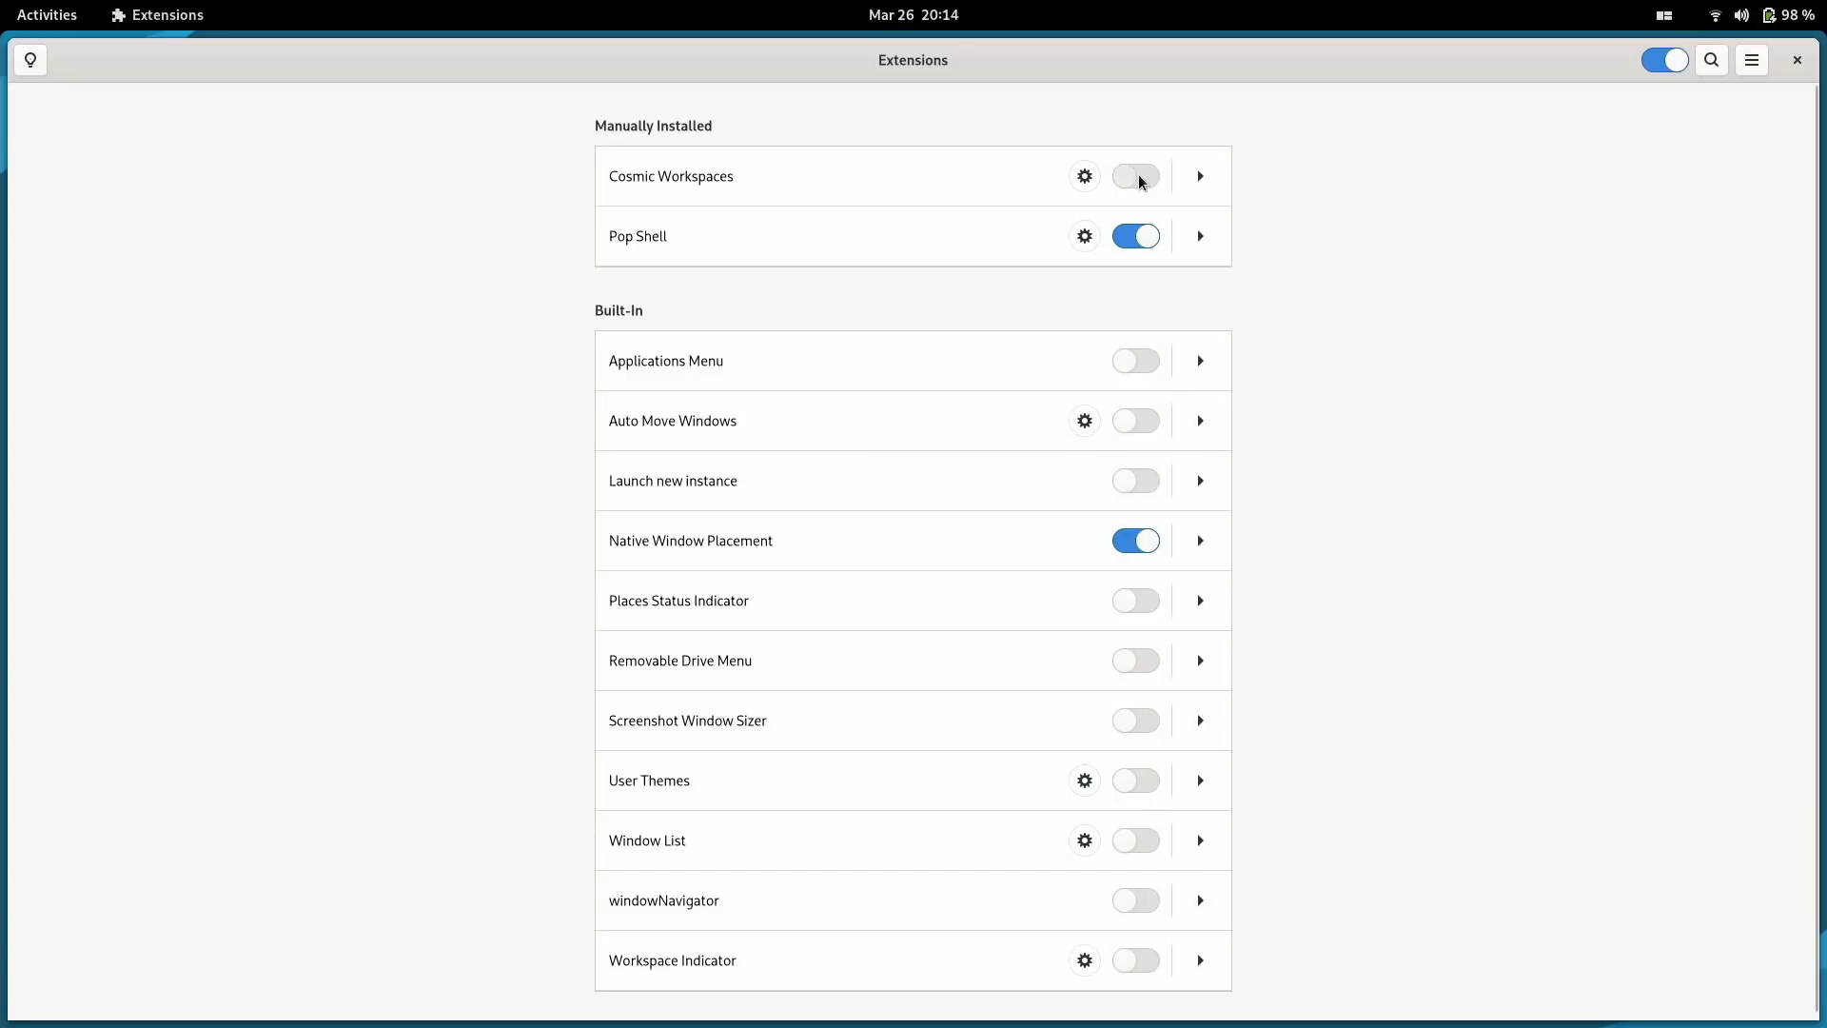
key(super+ctrl+Down)
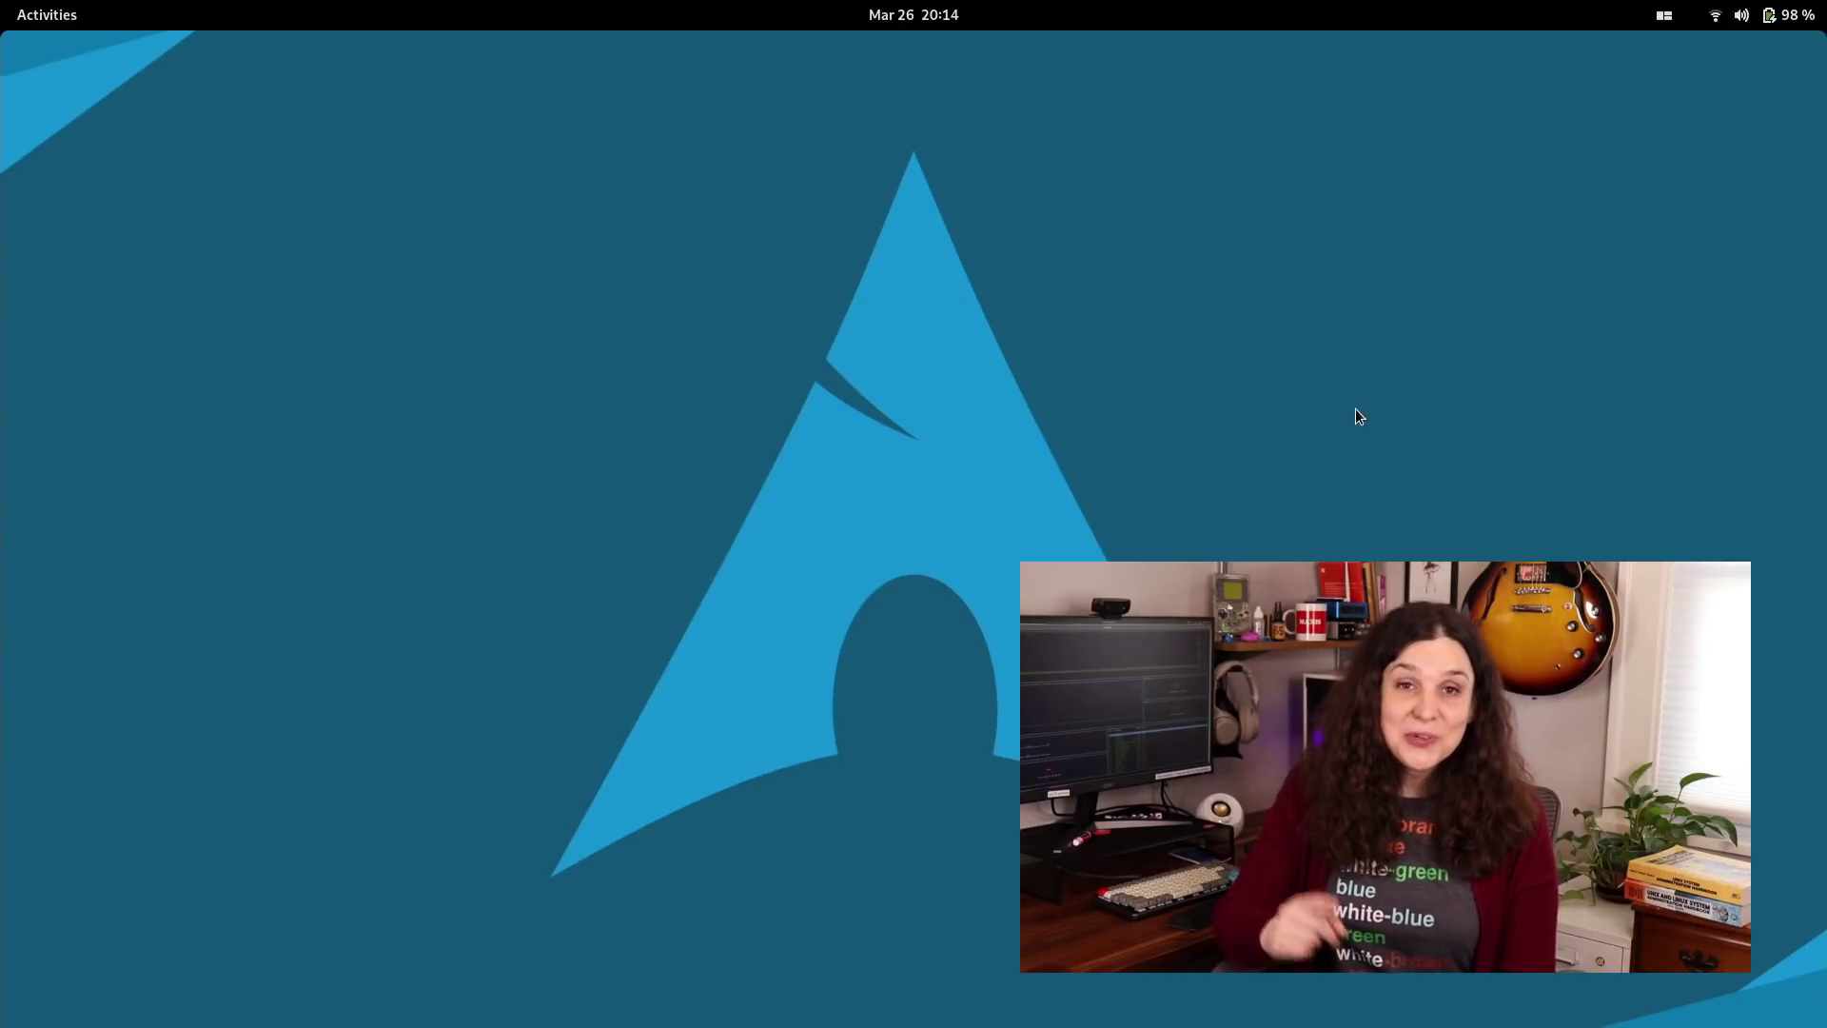
key(super+ctrl+Up)
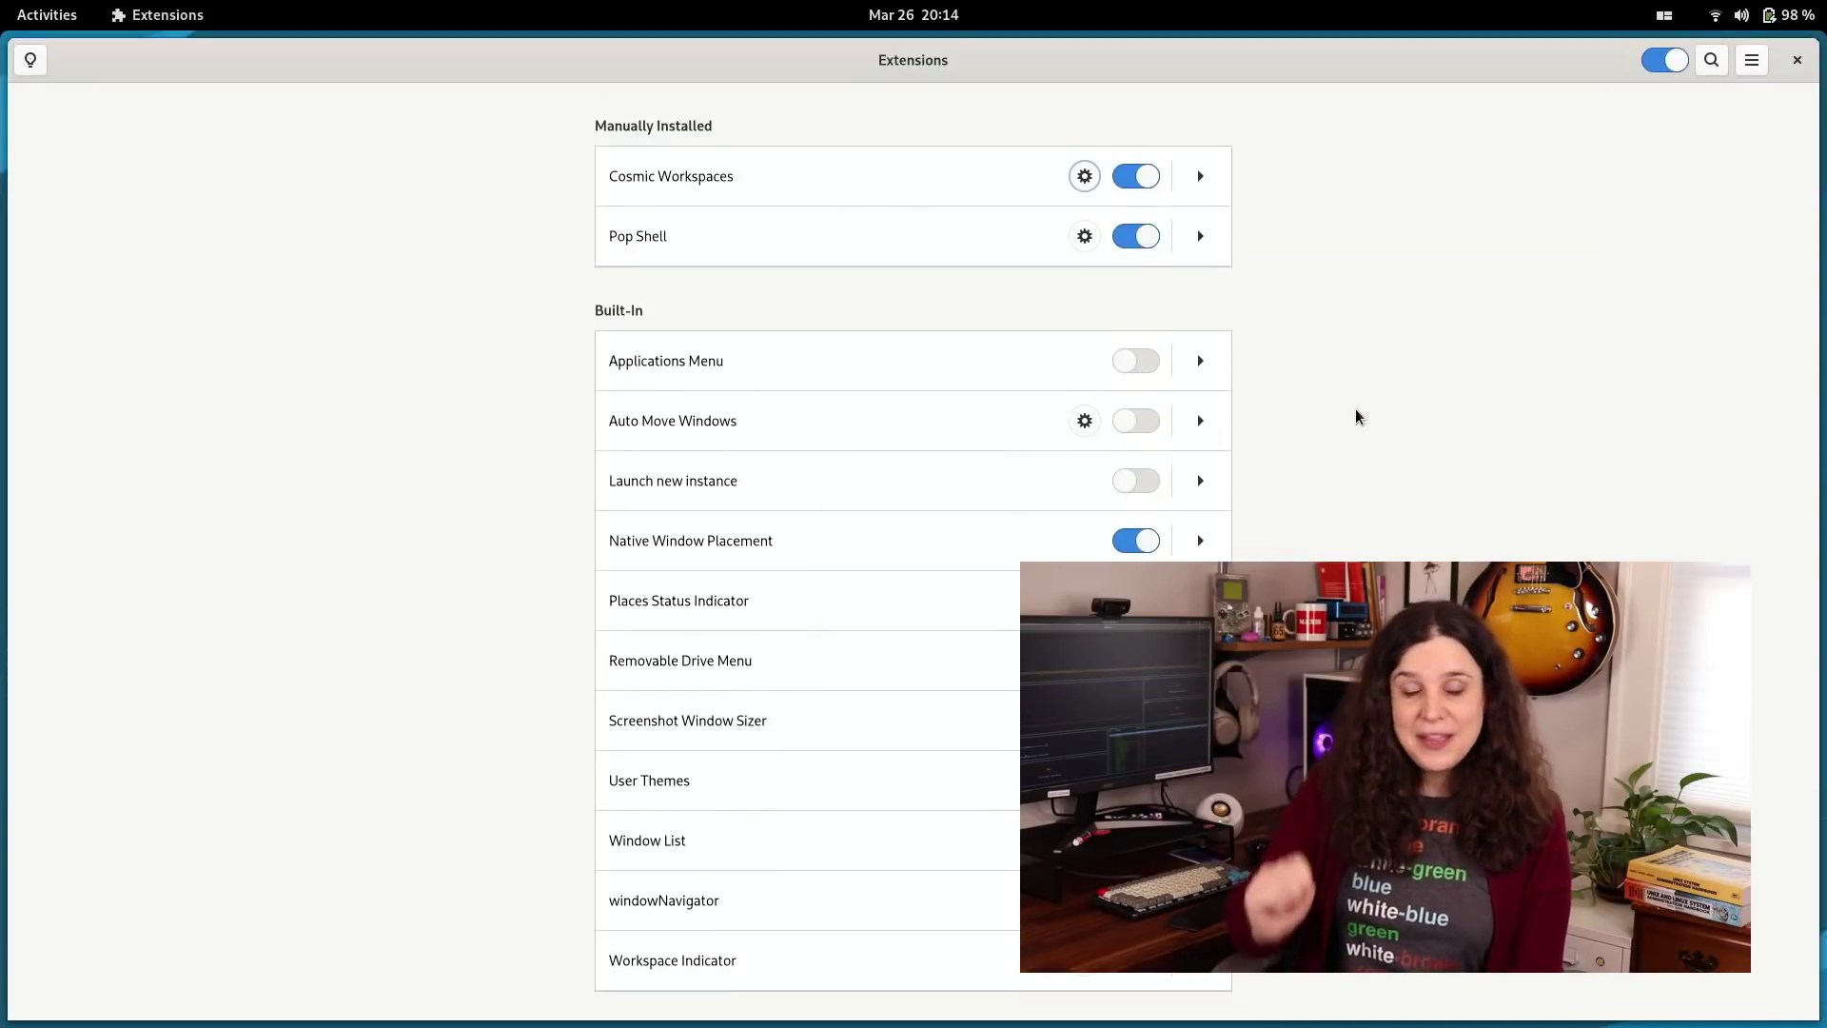
key(super+ctrl+Down)
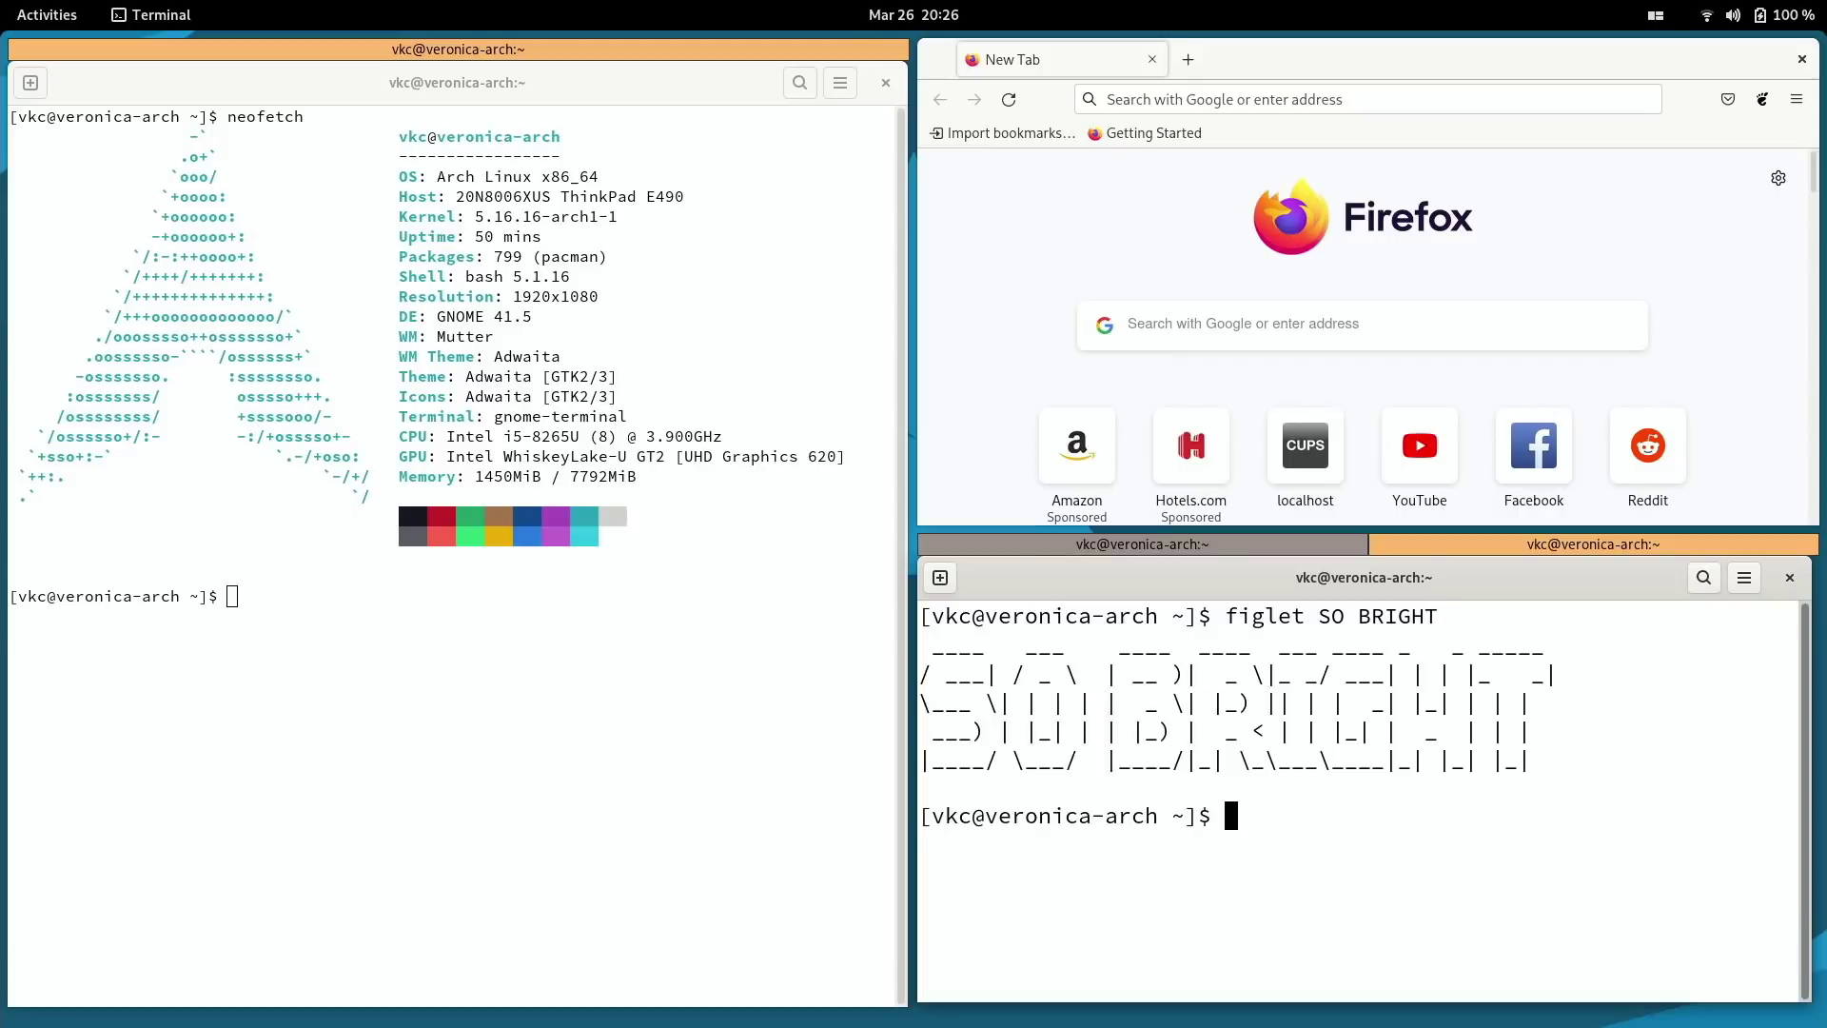
On workspace 2, open two more terminals with Ctrl+Shift+N so three terminals auto-tile.
key(super)
key(super+Page_Down)
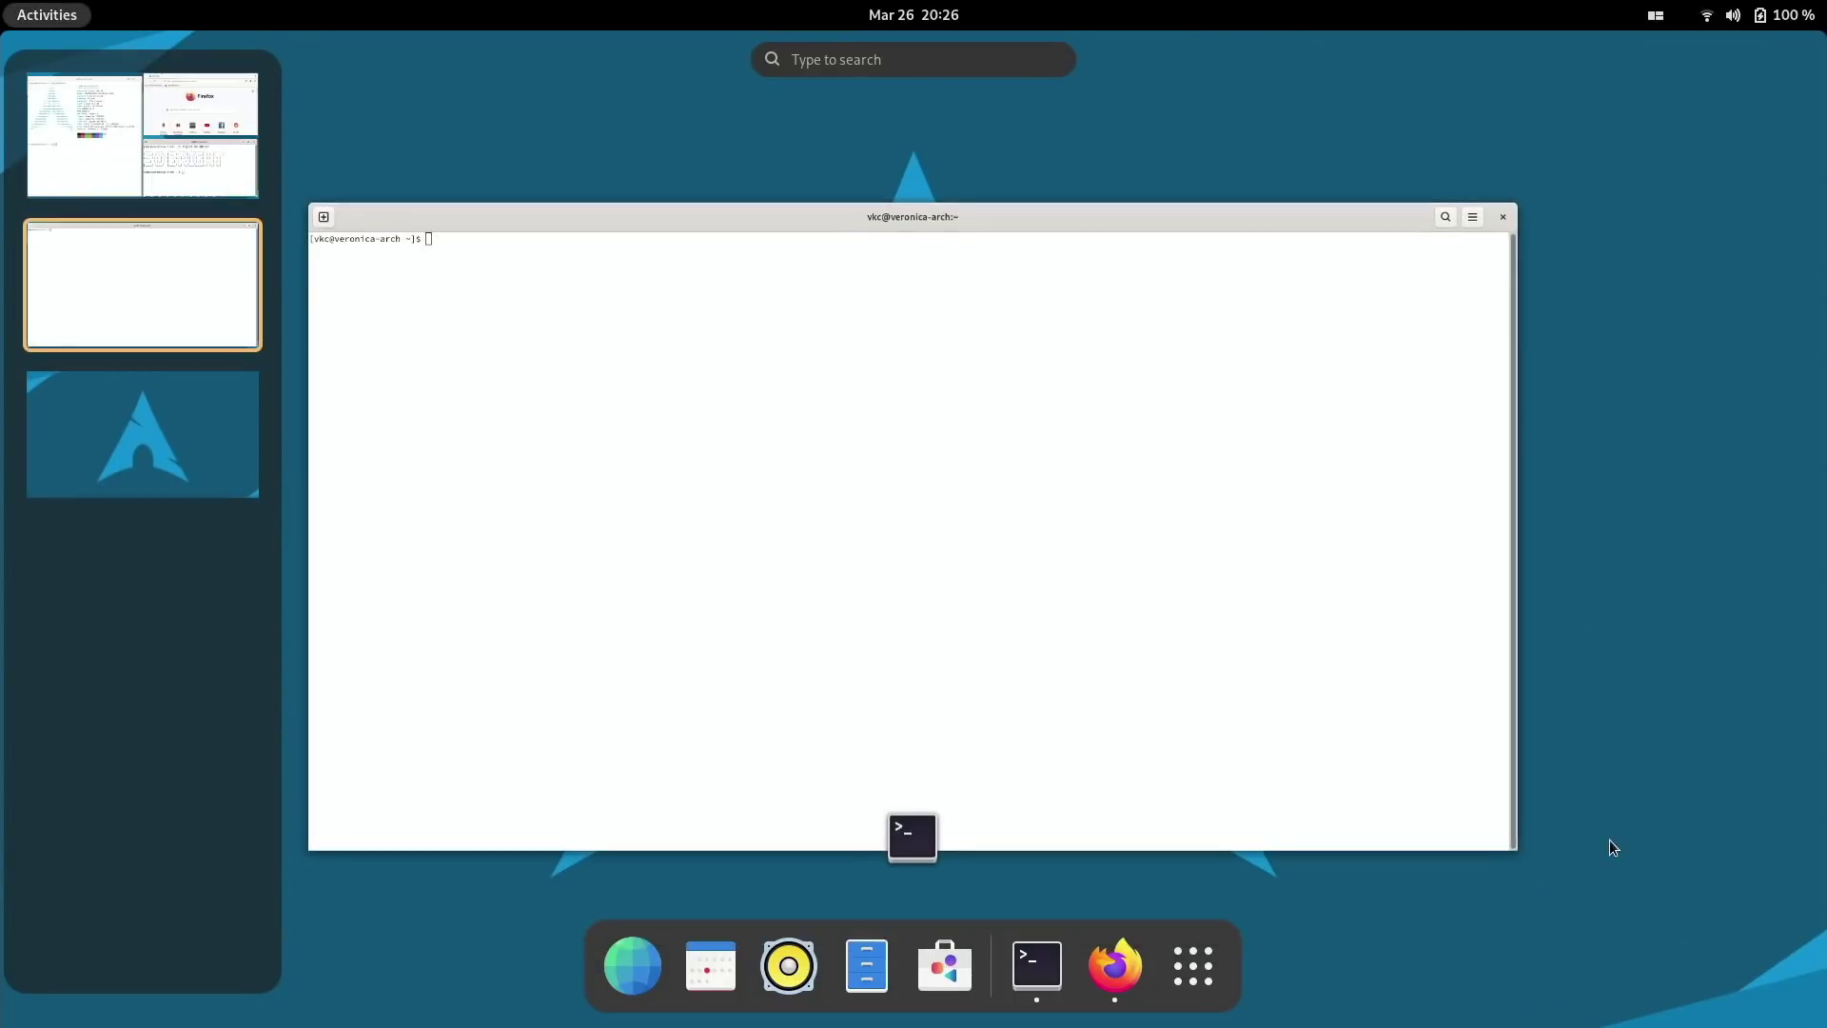
key(super)
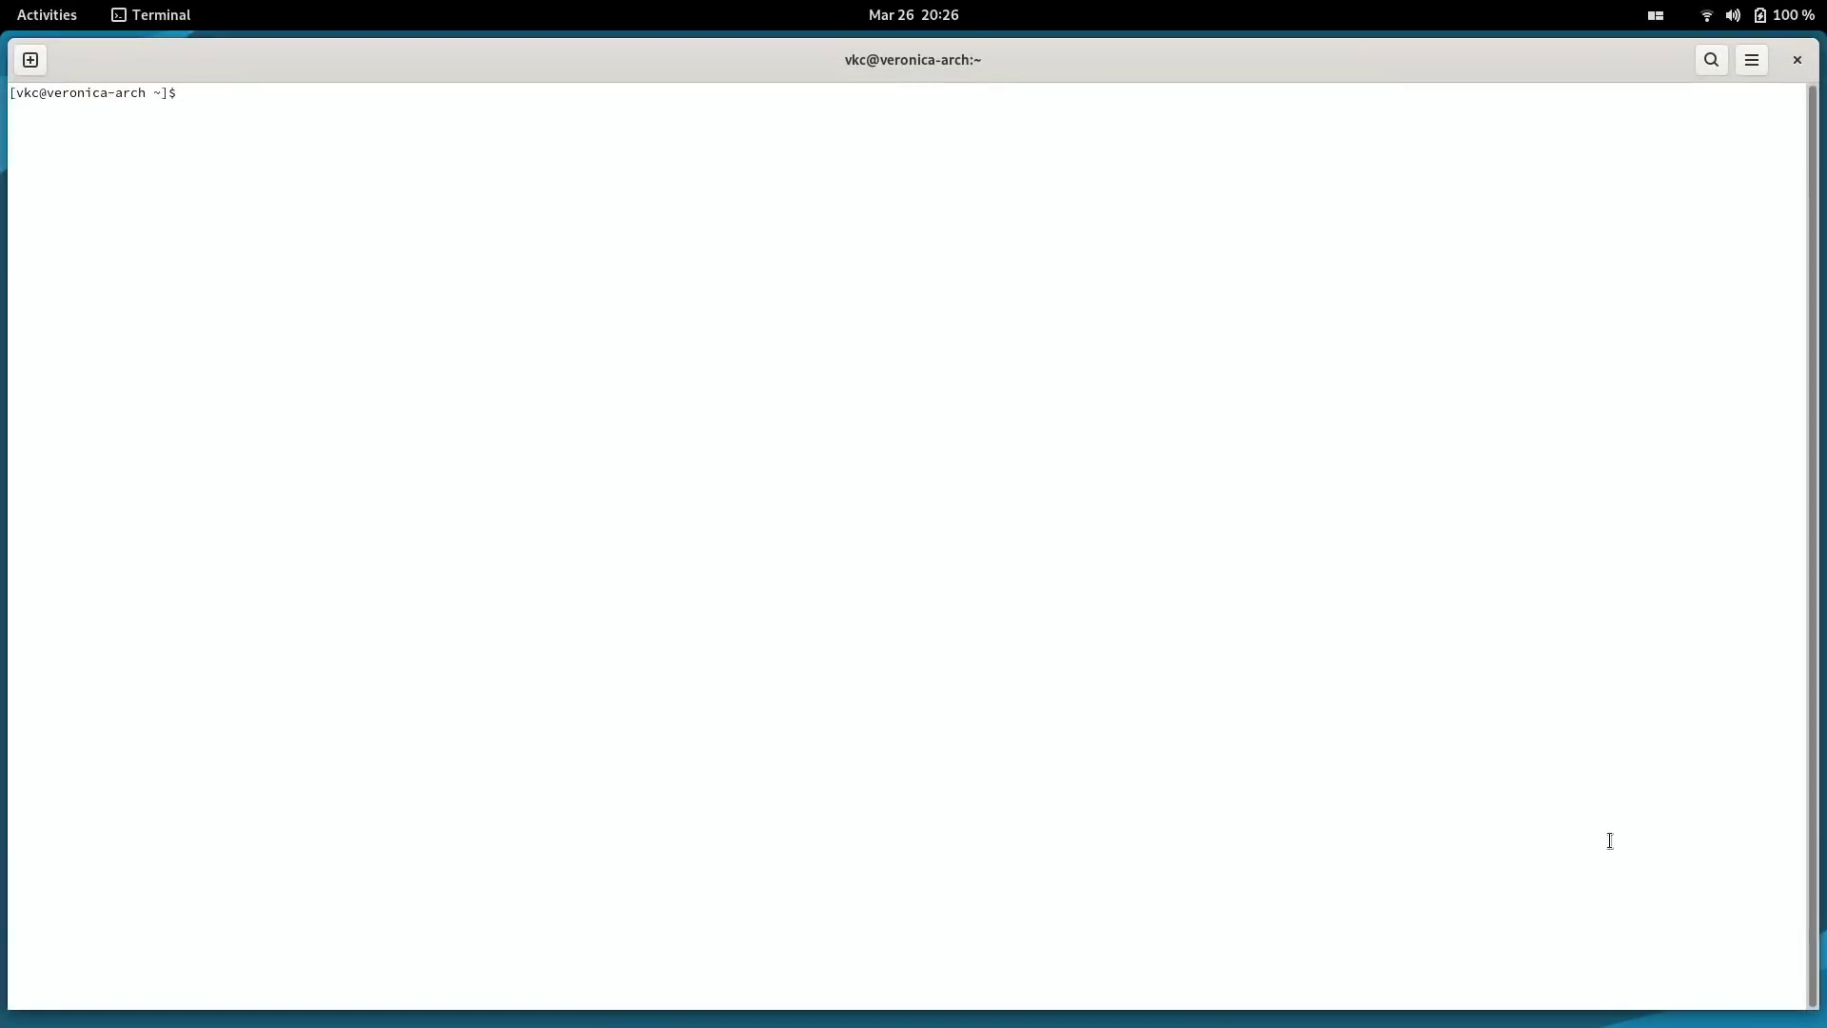
key(ctrl+shift+n)
key(ctrl+shift+n)
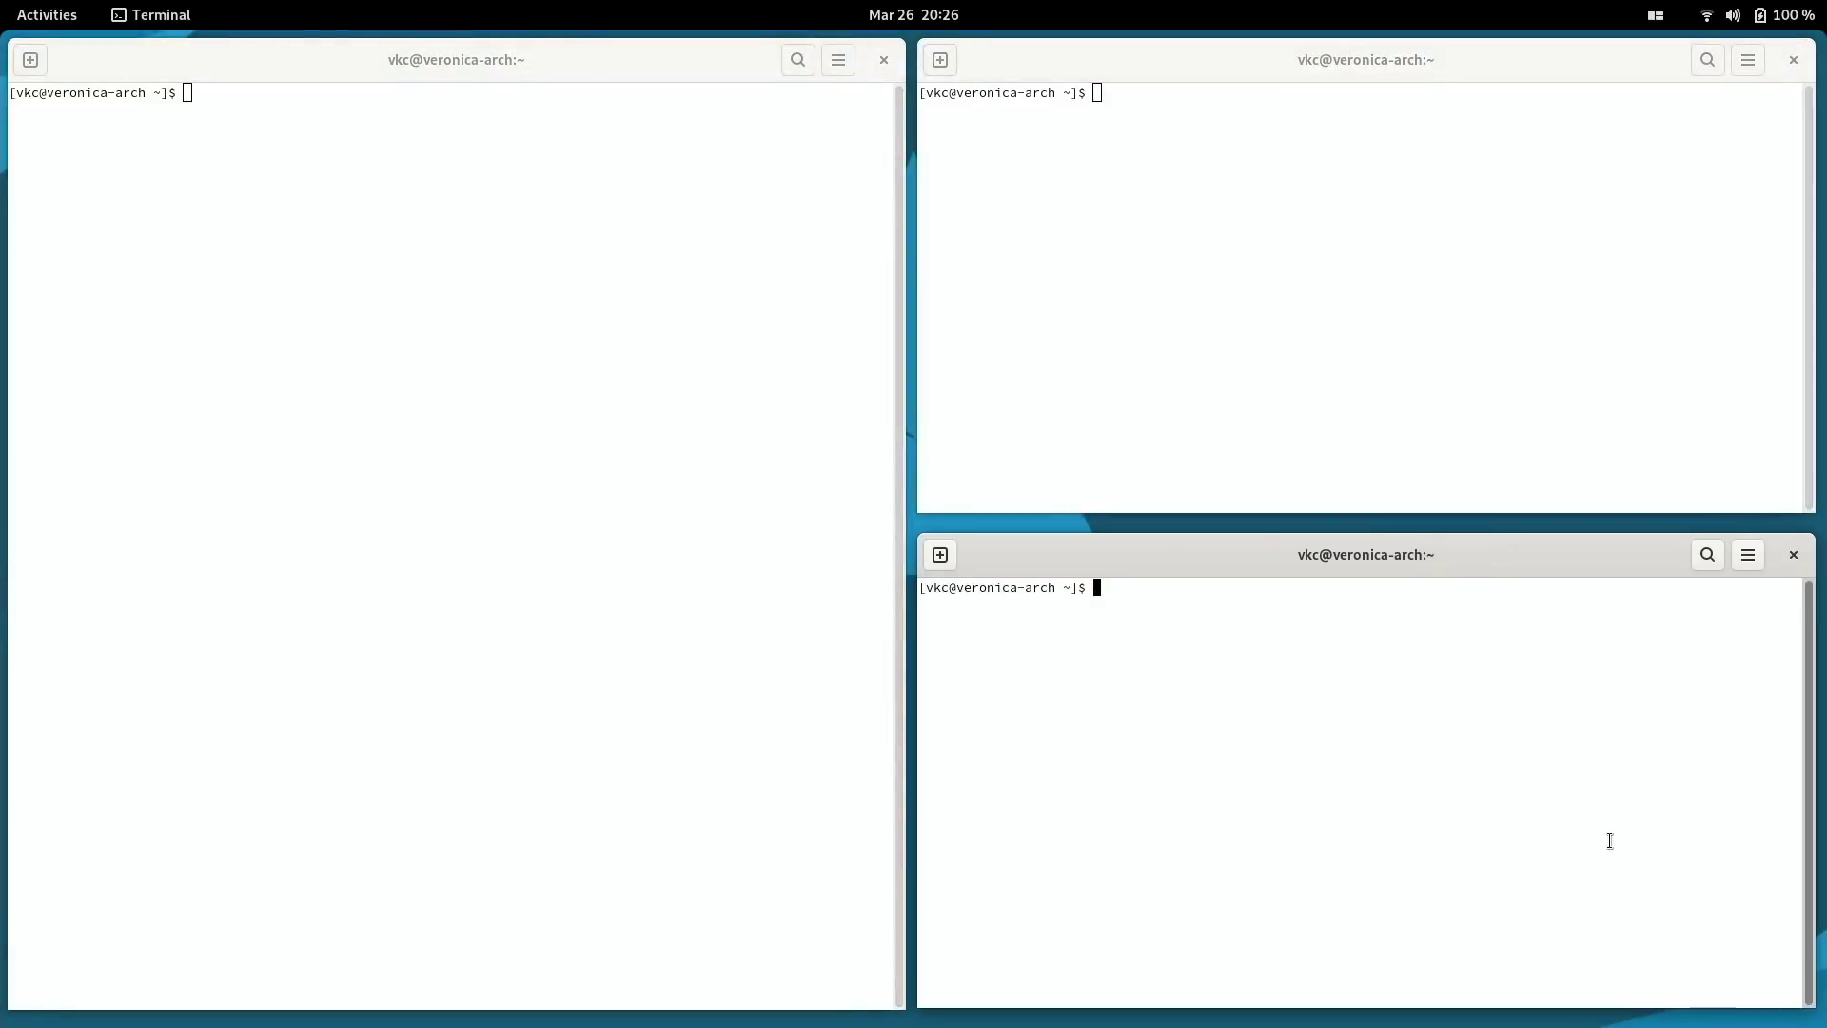
key(ctrl+shift+n)
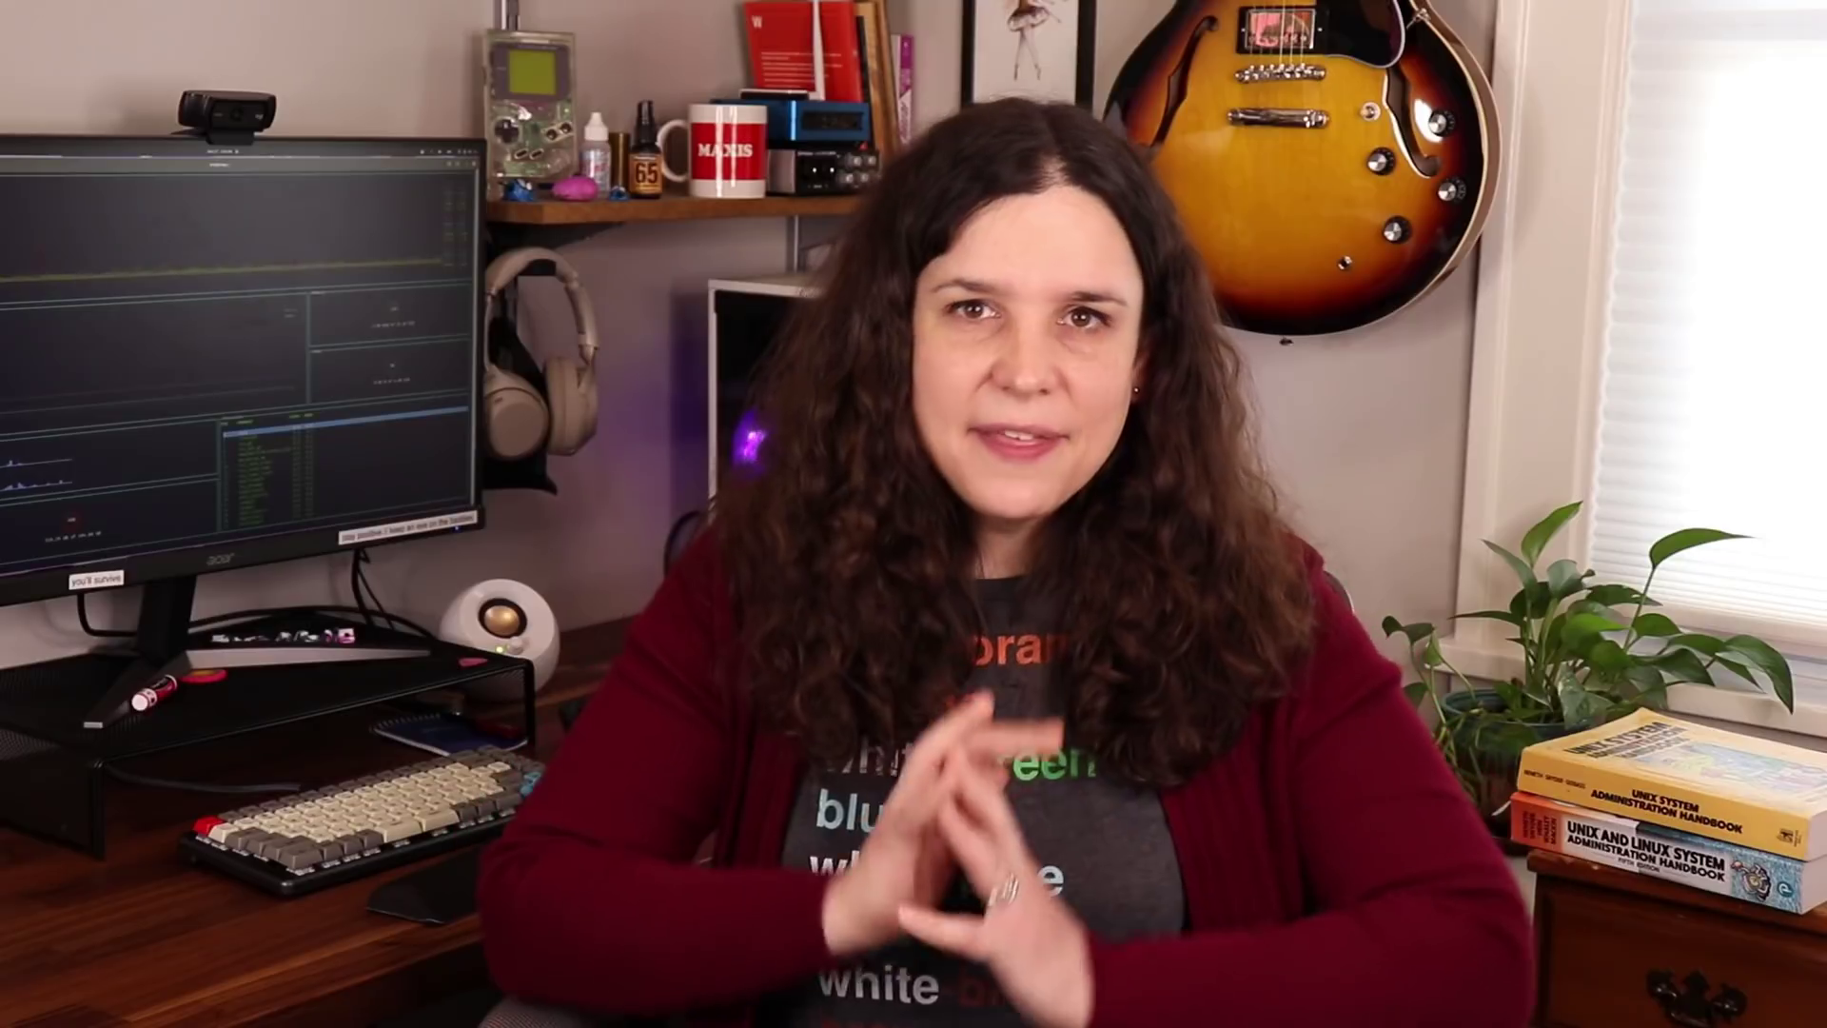